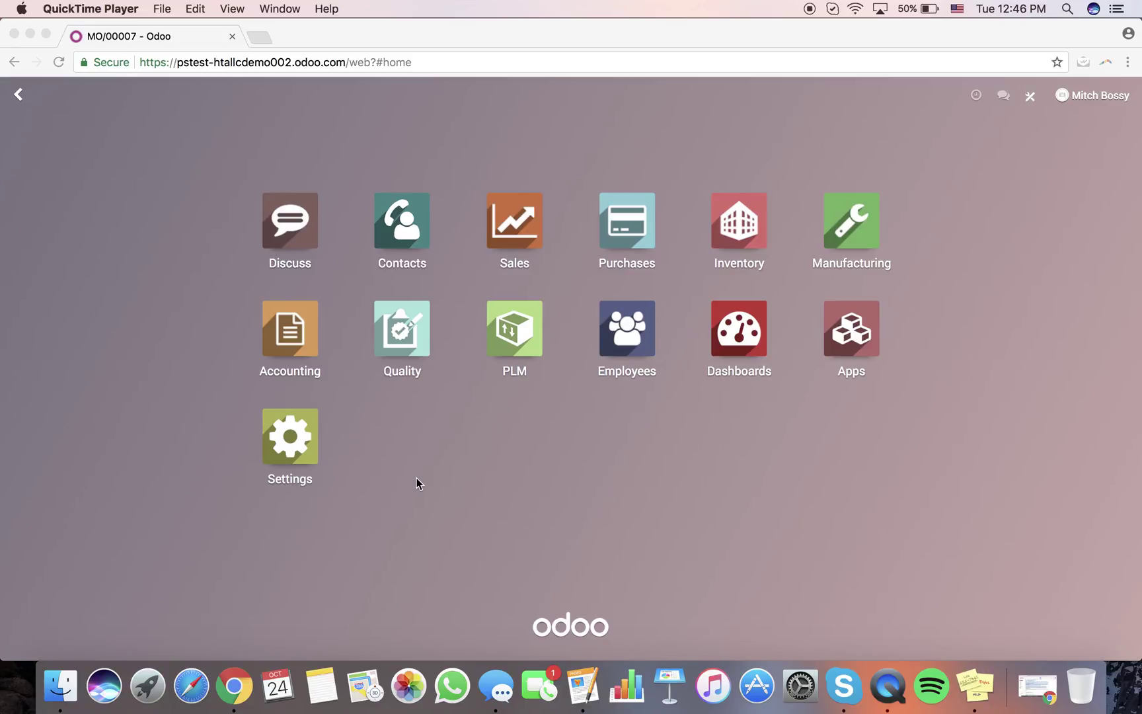
Step: Read the introduction and Step 1 of the workflow notes in Pages
{"action": "left_click", "coordinate": [477, 477]}
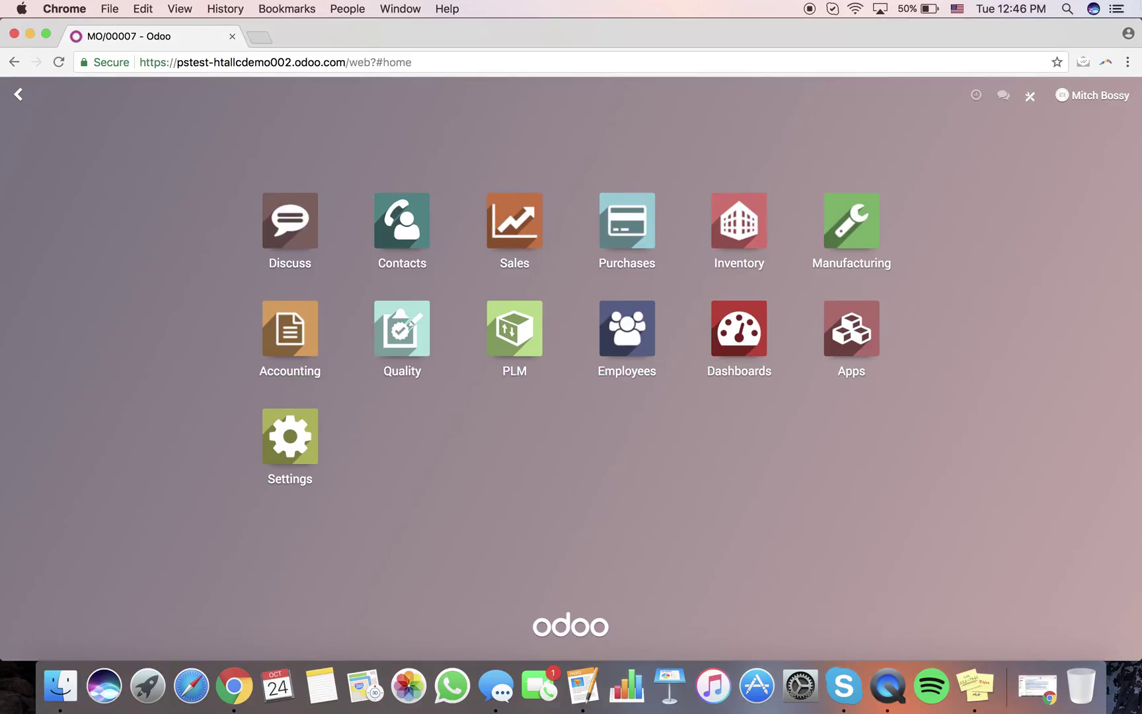
{"action": "key", "text": "ctrl+Up"}
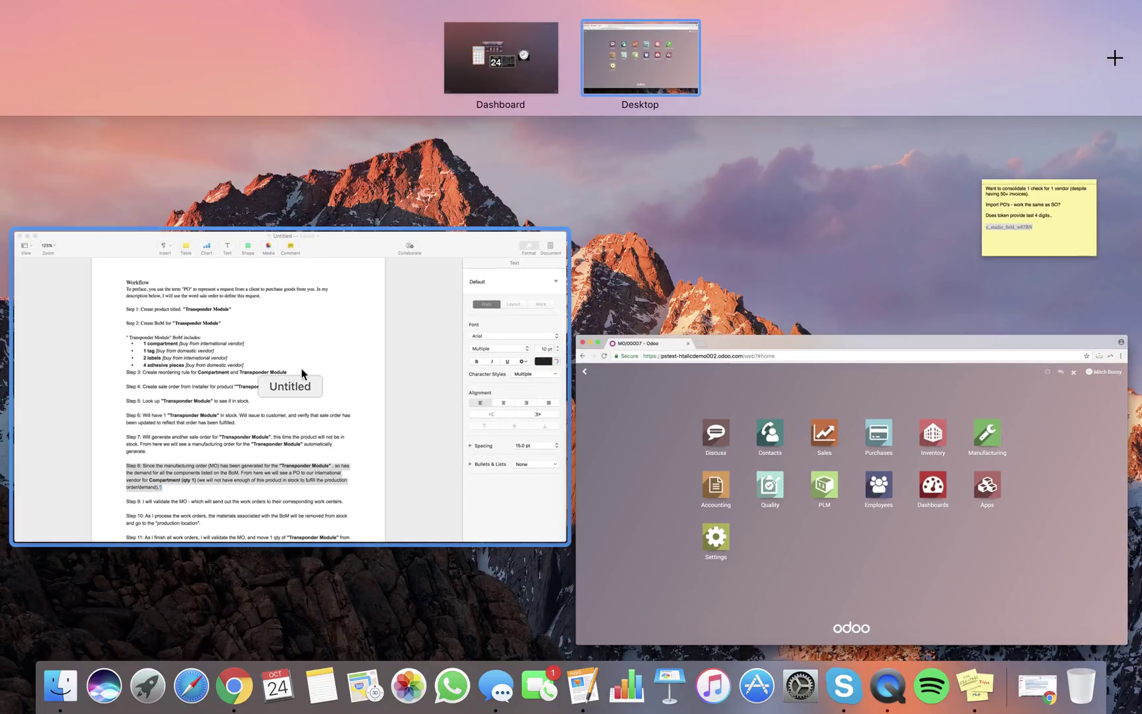
{"action": "left_click", "coordinate": [366, 473]}
{"action": "triple_click", "coordinate": [350, 151]}
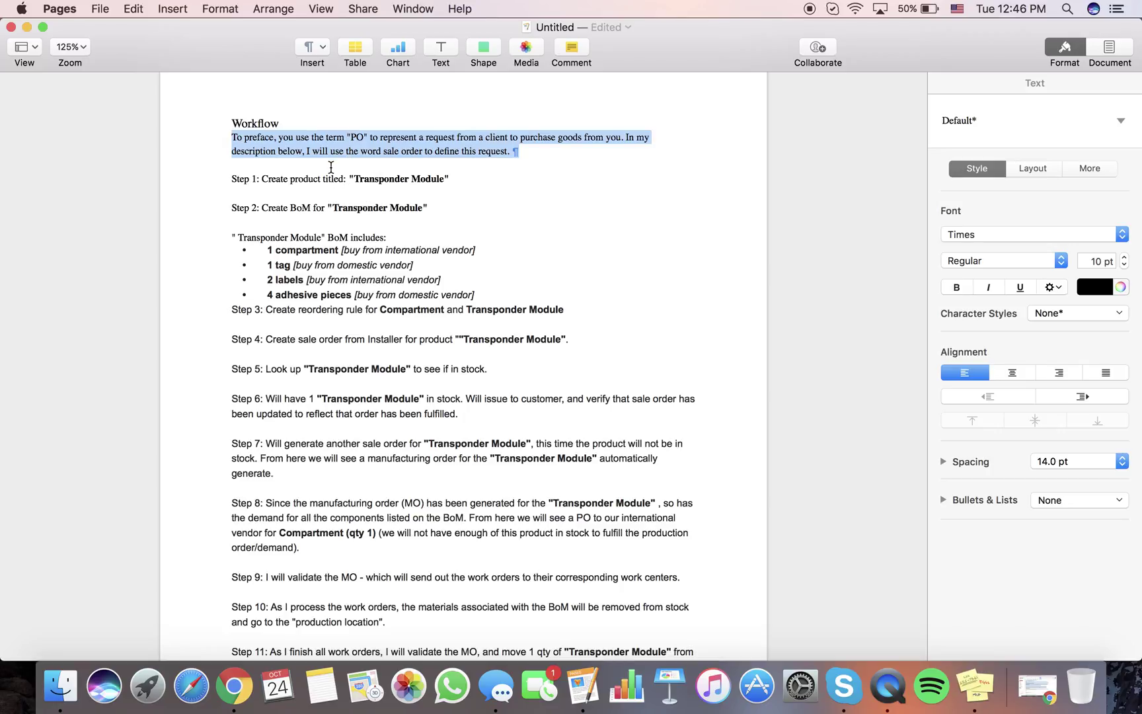
{"action": "triple_click", "coordinate": [329, 173]}
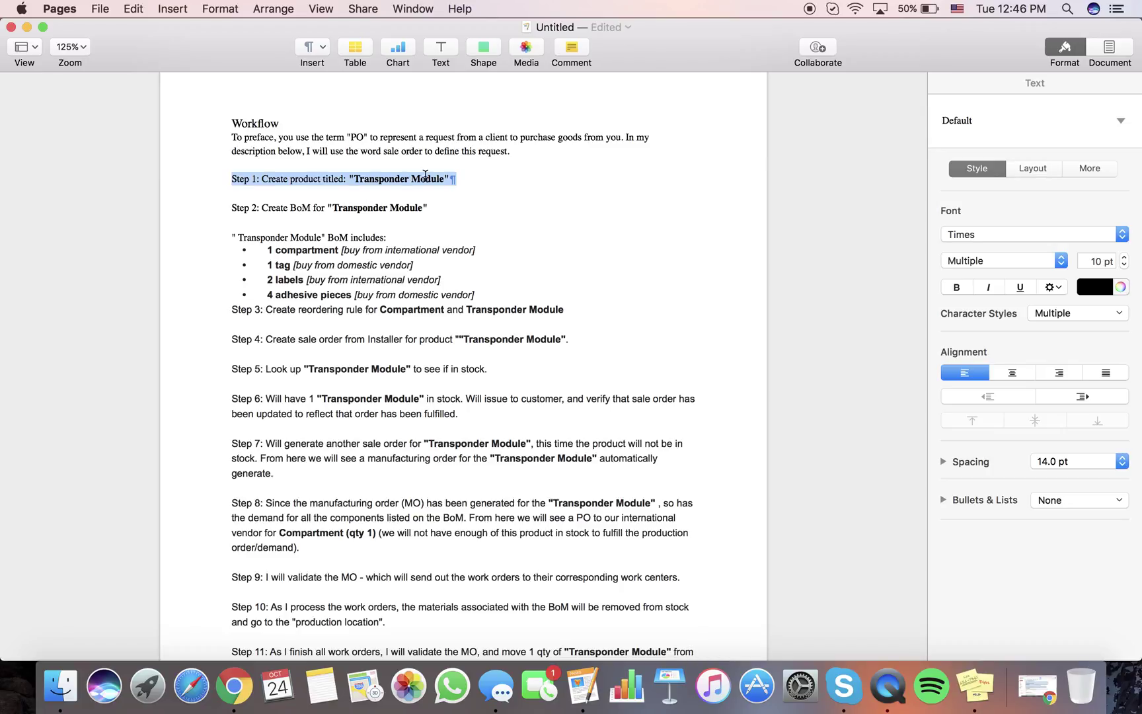
{"action": "key", "text": "ctrl+Up"}
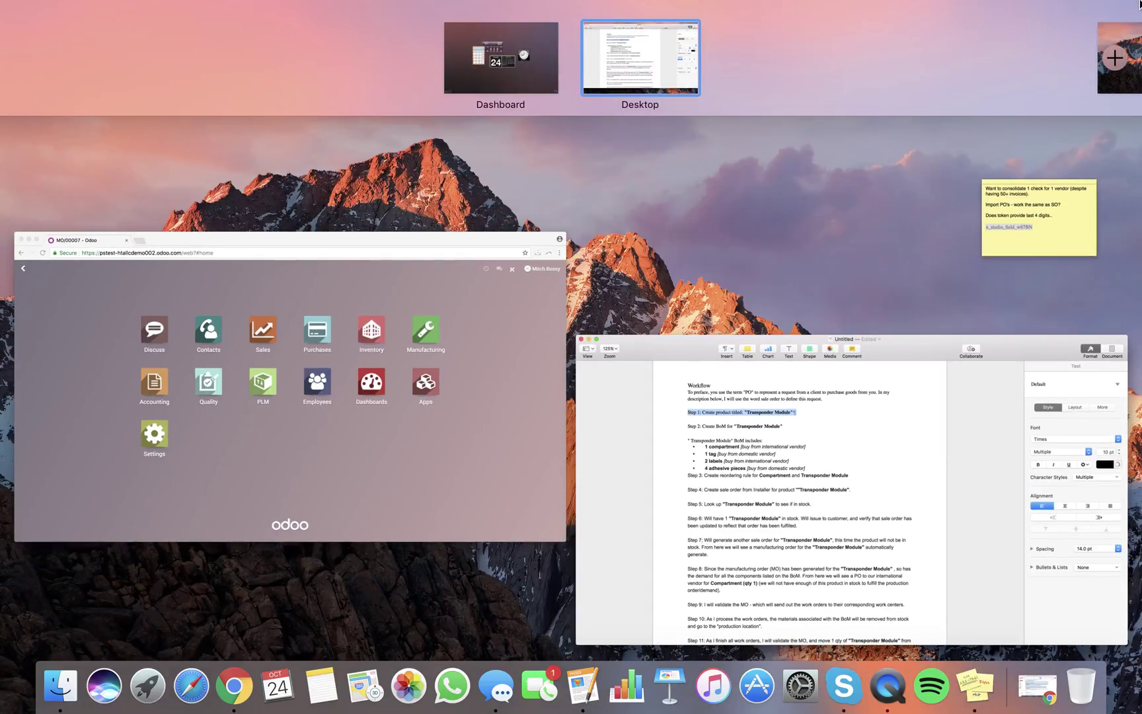
{"action": "left_click", "coordinate": [425, 317]}
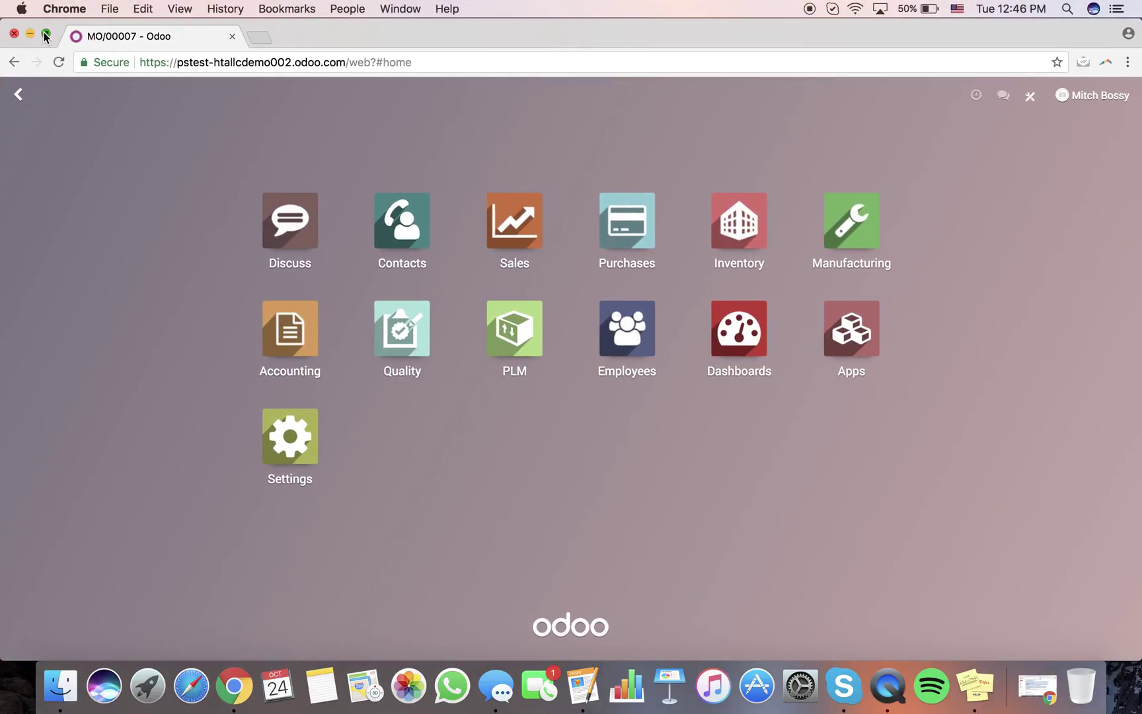
Step: Open Transponder Module from the Sales catalog and verify 1.00 on hand in WH/Stock
{"action": "left_click", "coordinate": [45, 33]}
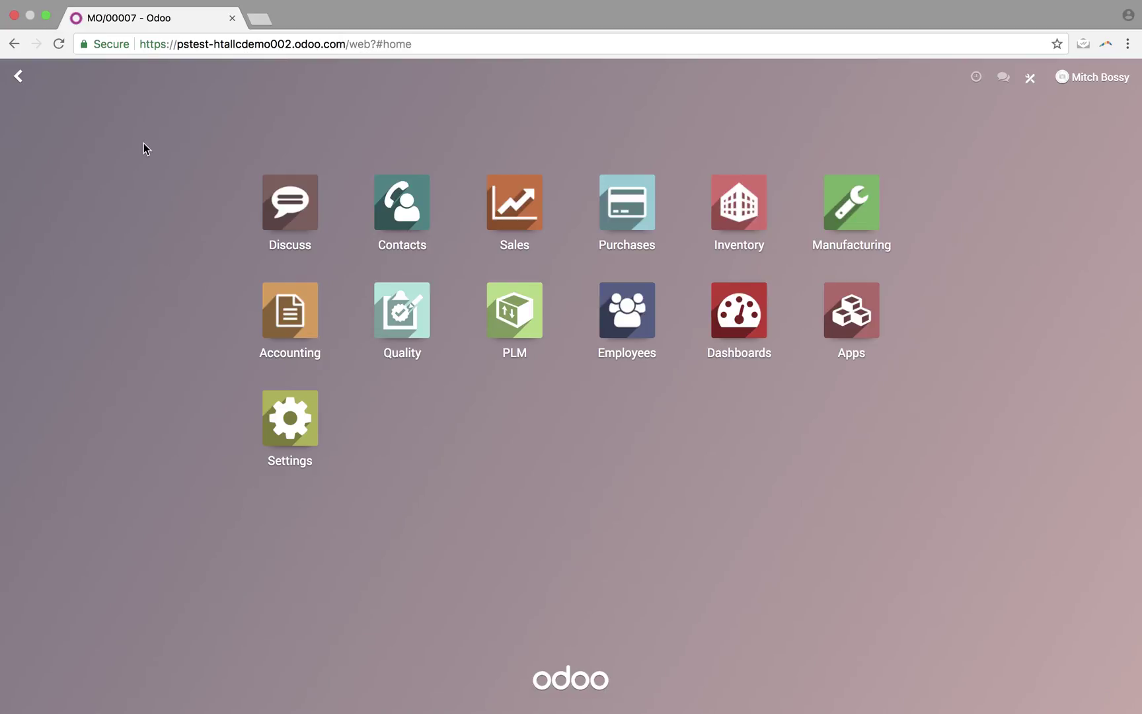
{"action": "type", "text": "cat"}
{"action": "key", "text": "Return"}
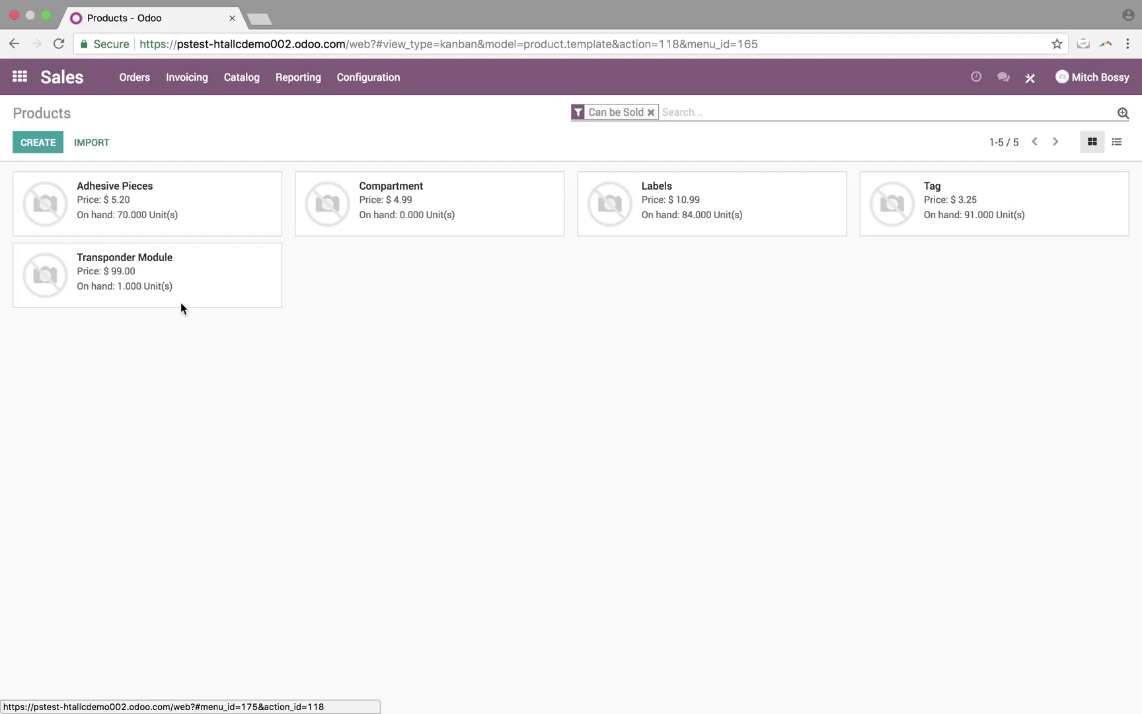
{"action": "left_click", "coordinate": [126, 270]}
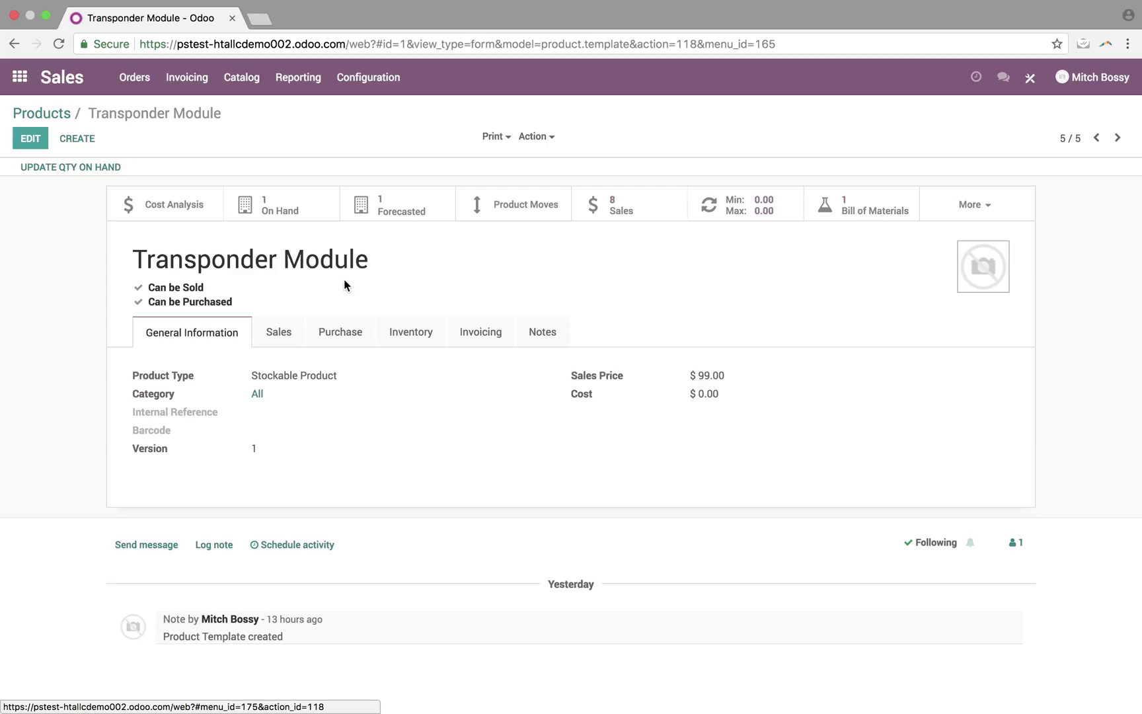
{"action": "left_click", "coordinate": [293, 215]}
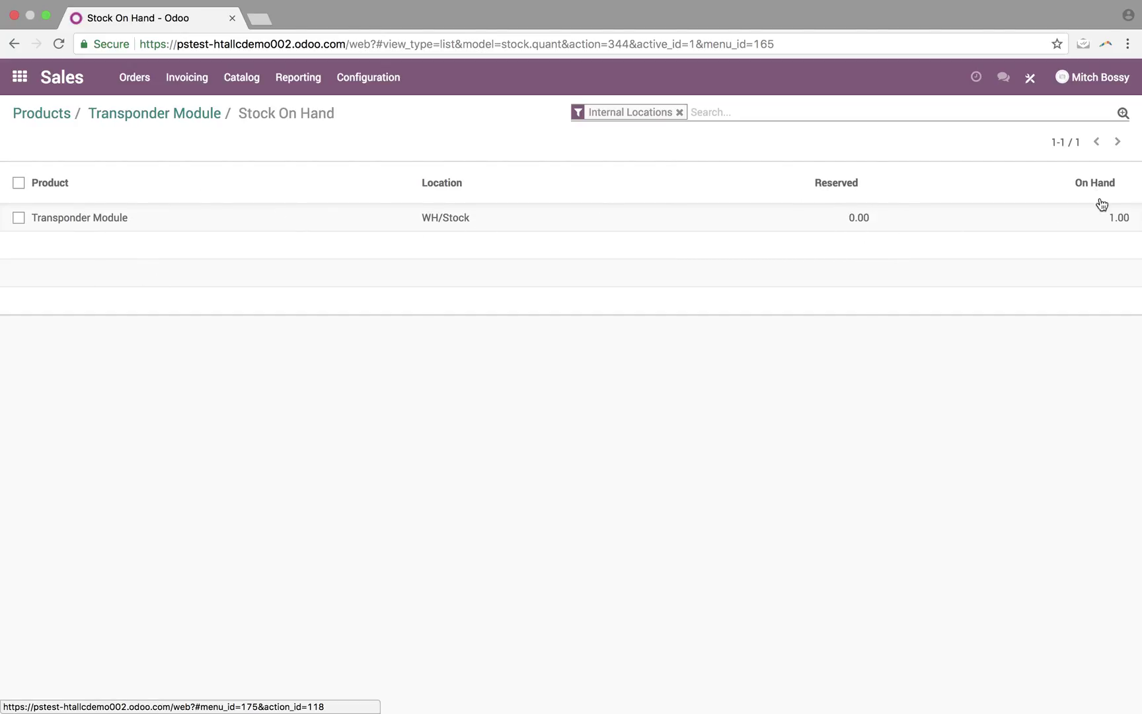
{"action": "left_click", "coordinate": [119, 118]}
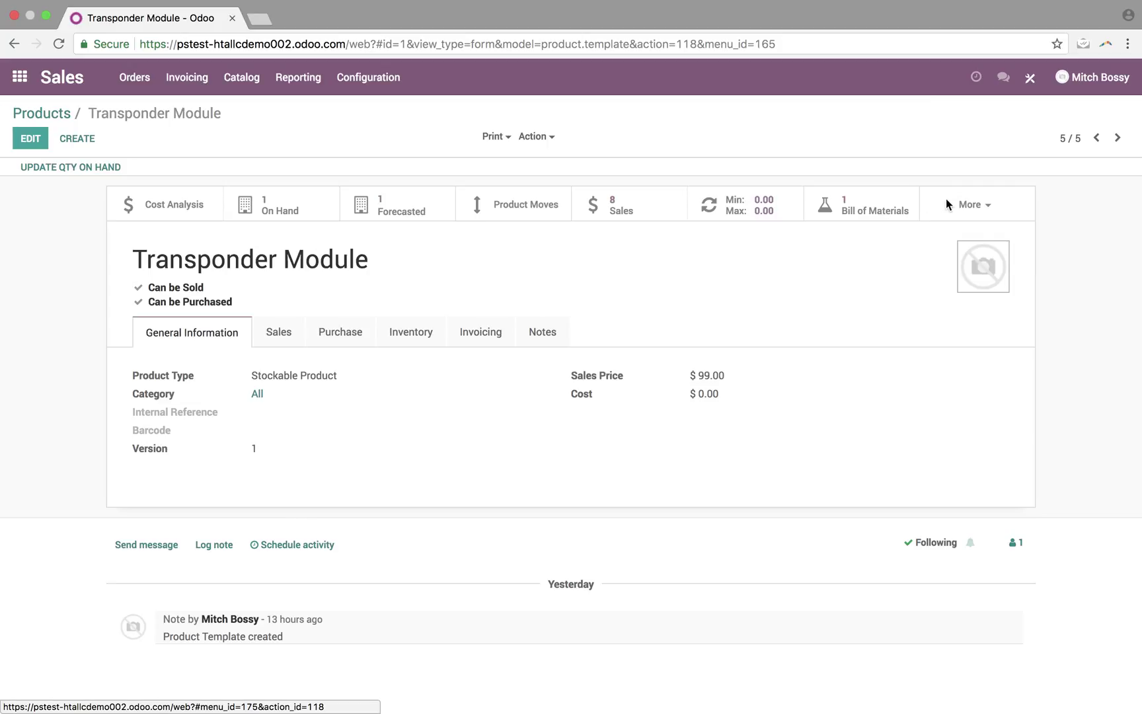
Step: Read Step 2 and the four BoM component lines in the Pages notes
{"action": "key", "text": "ctrl+Up"}
{"action": "left_click", "coordinate": [568, 396]}
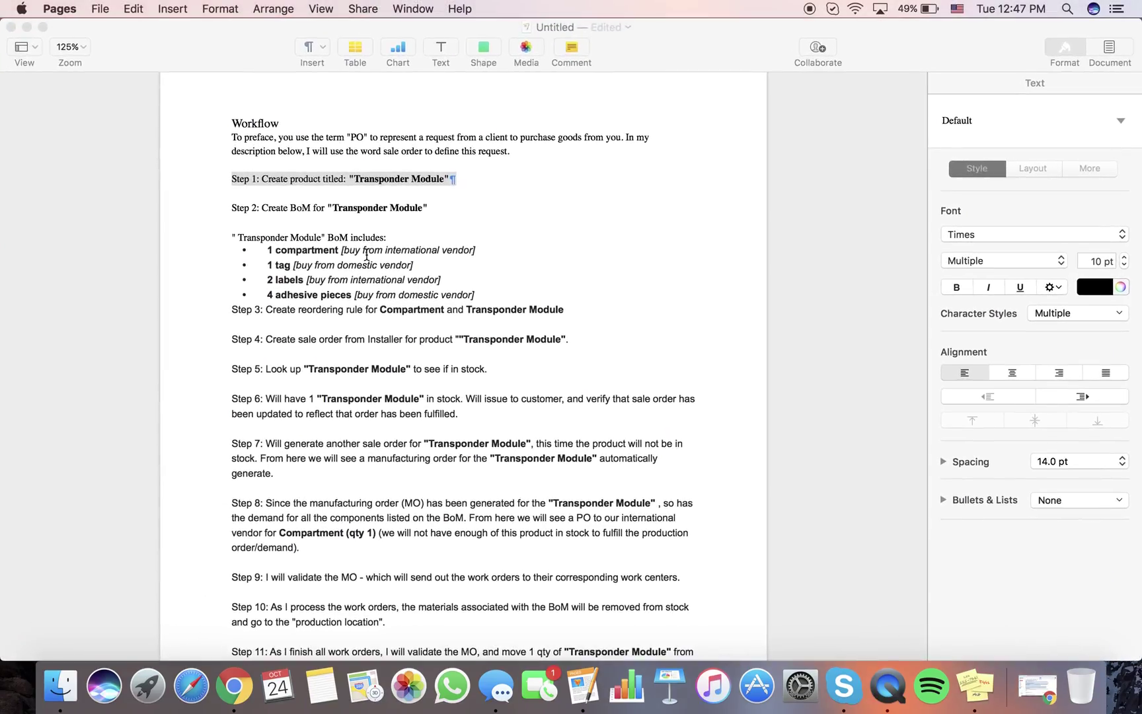
{"action": "double_click", "coordinate": [352, 208]}
{"action": "triple_click", "coordinate": [351, 208]}
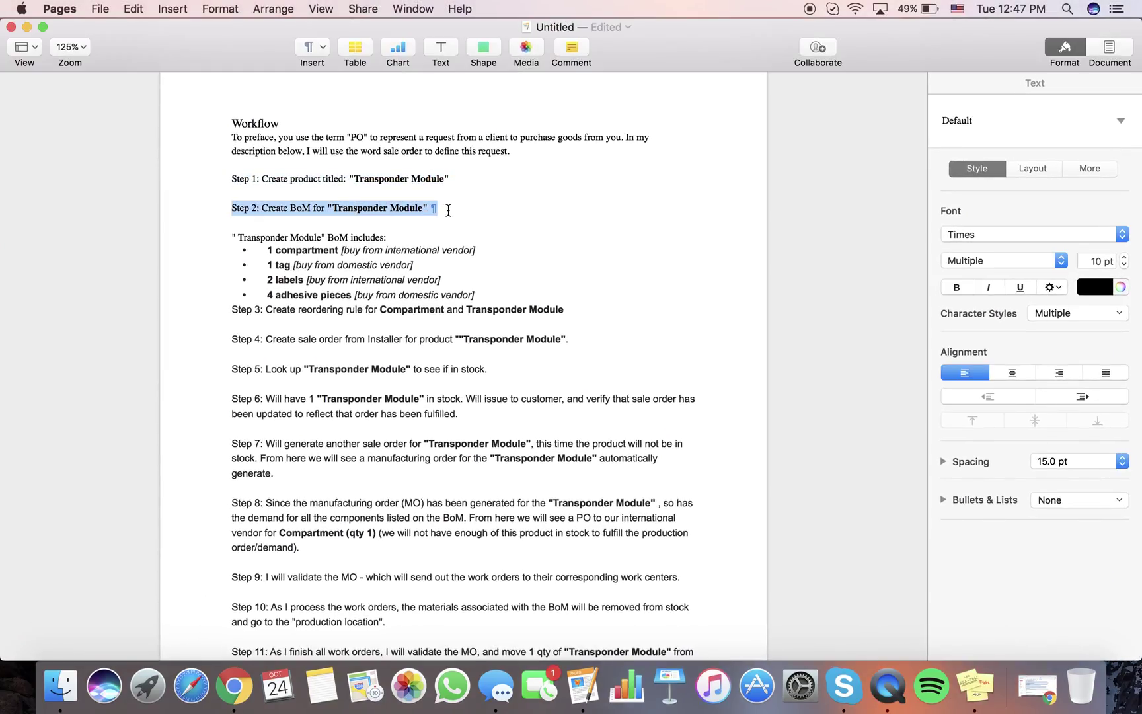
{"action": "left_click_drag", "start_coordinate": [241, 252], "coordinate": [480, 298]}
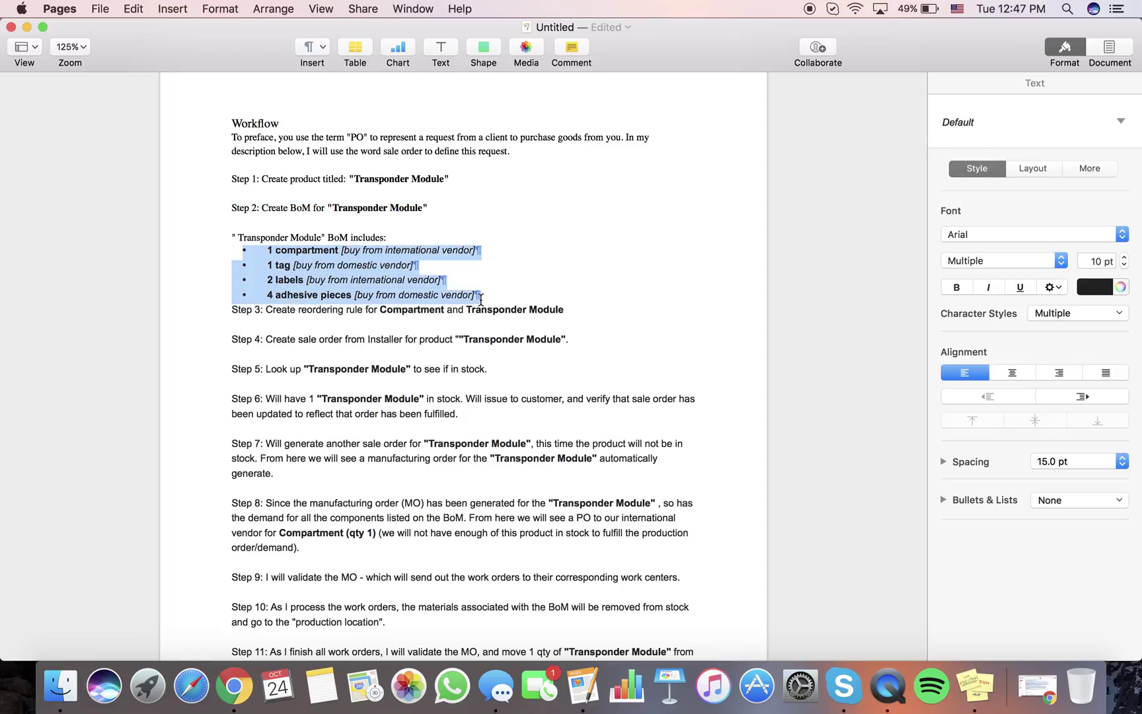
{"action": "key", "text": "ctrl+Up"}
{"action": "left_click", "coordinate": [767, 51]}
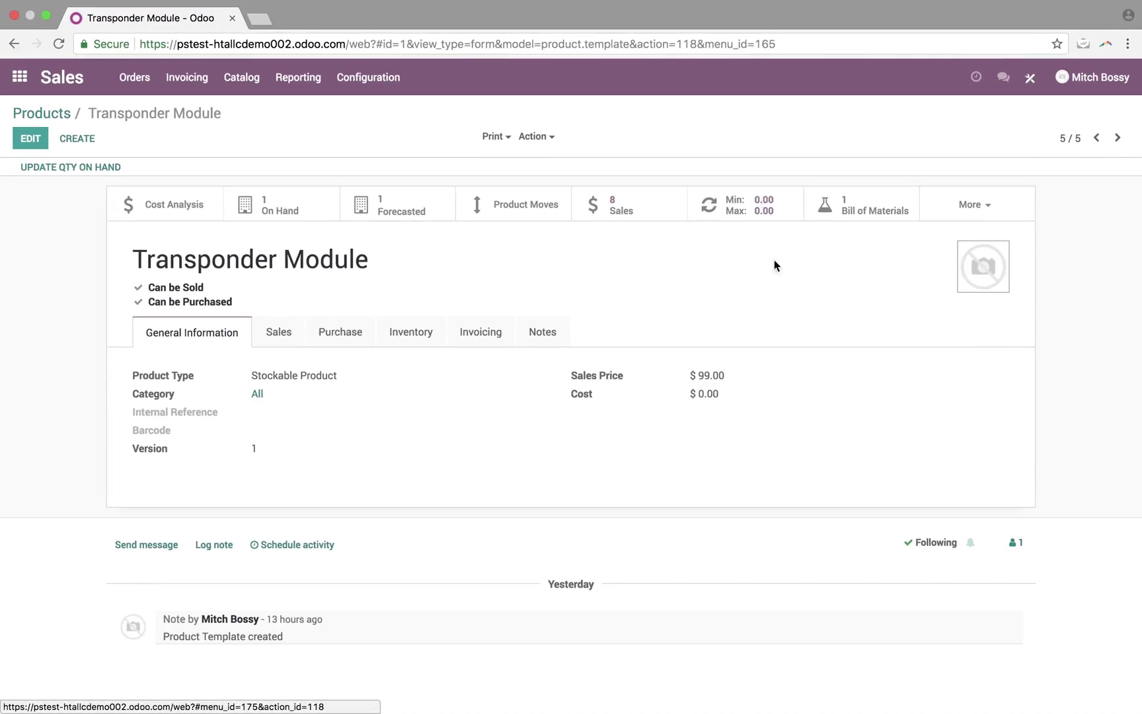
Step: Review the Transponder Module's four-component bill of materials and two-stage Transponder routing
{"action": "left_click", "coordinate": [869, 206]}
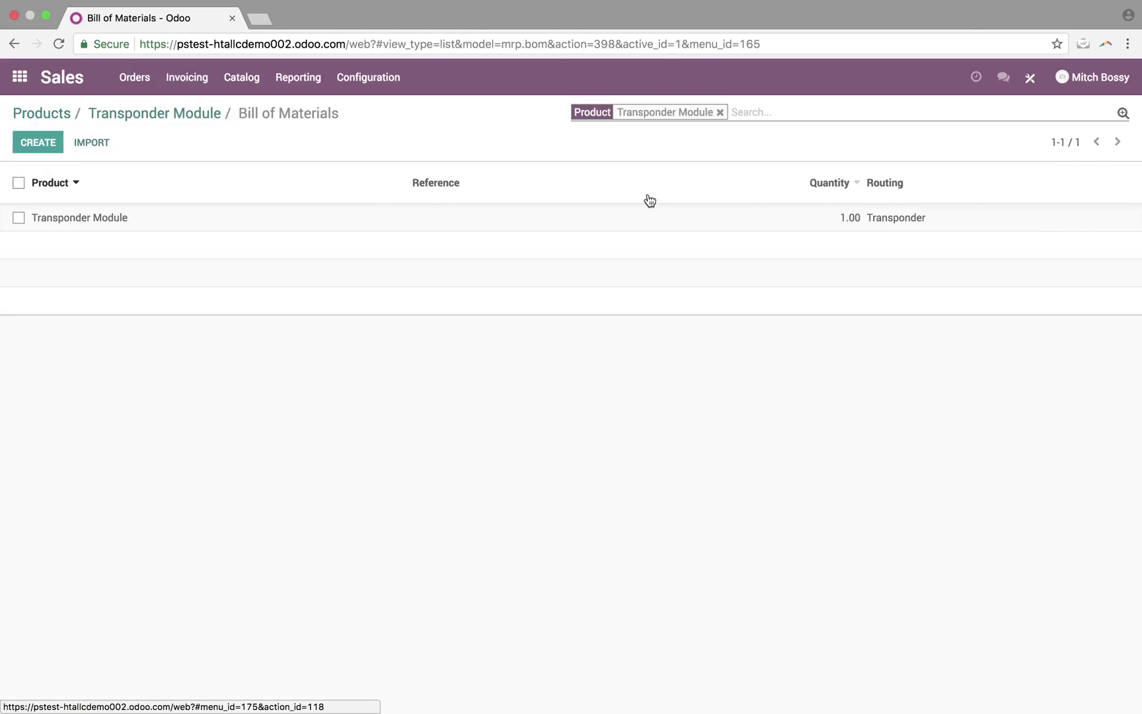
{"action": "left_click", "coordinate": [74, 216]}
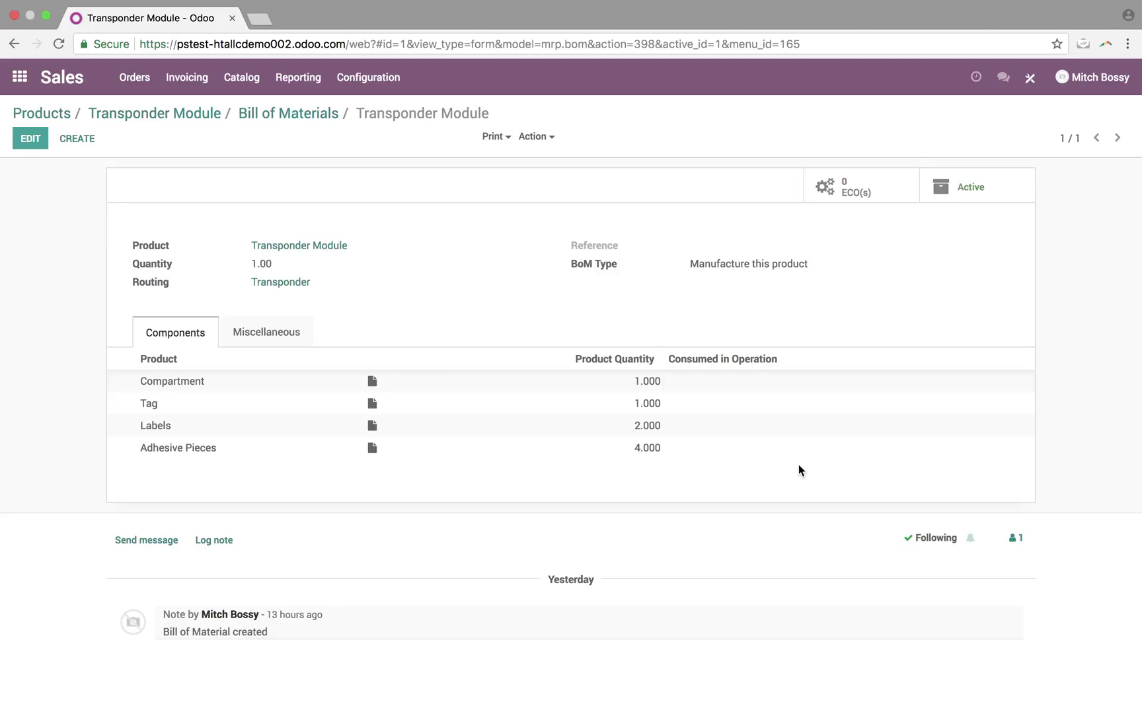
{"action": "left_click", "coordinate": [290, 282]}
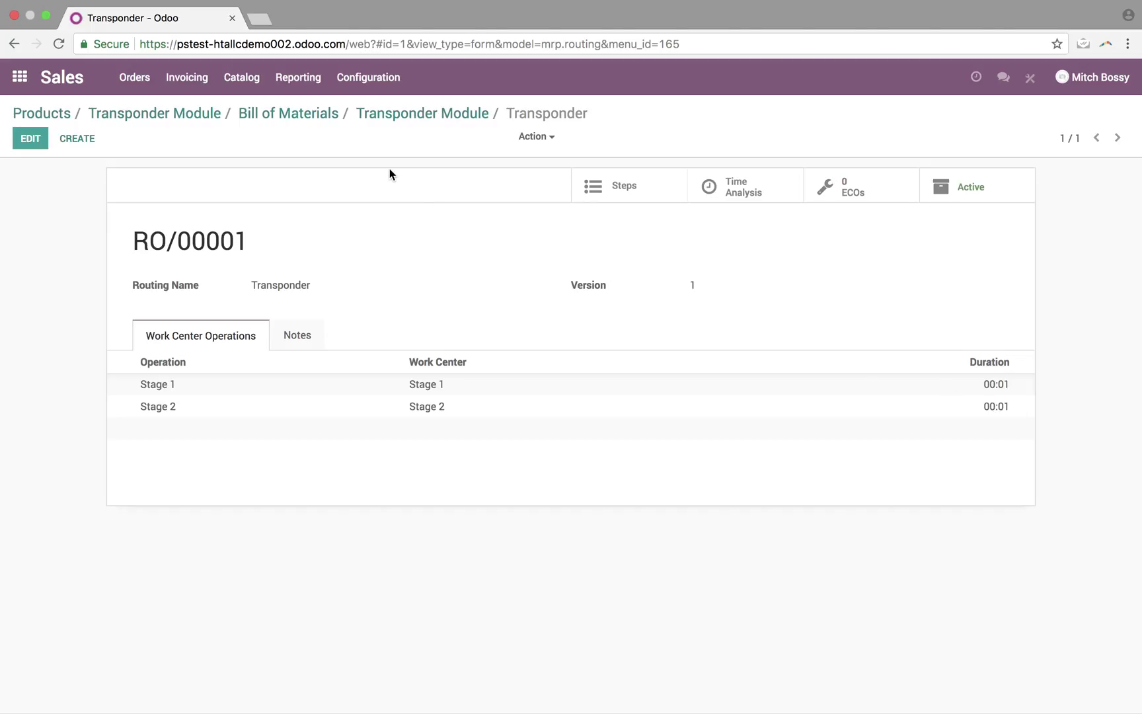
{"action": "left_click", "coordinate": [187, 111]}
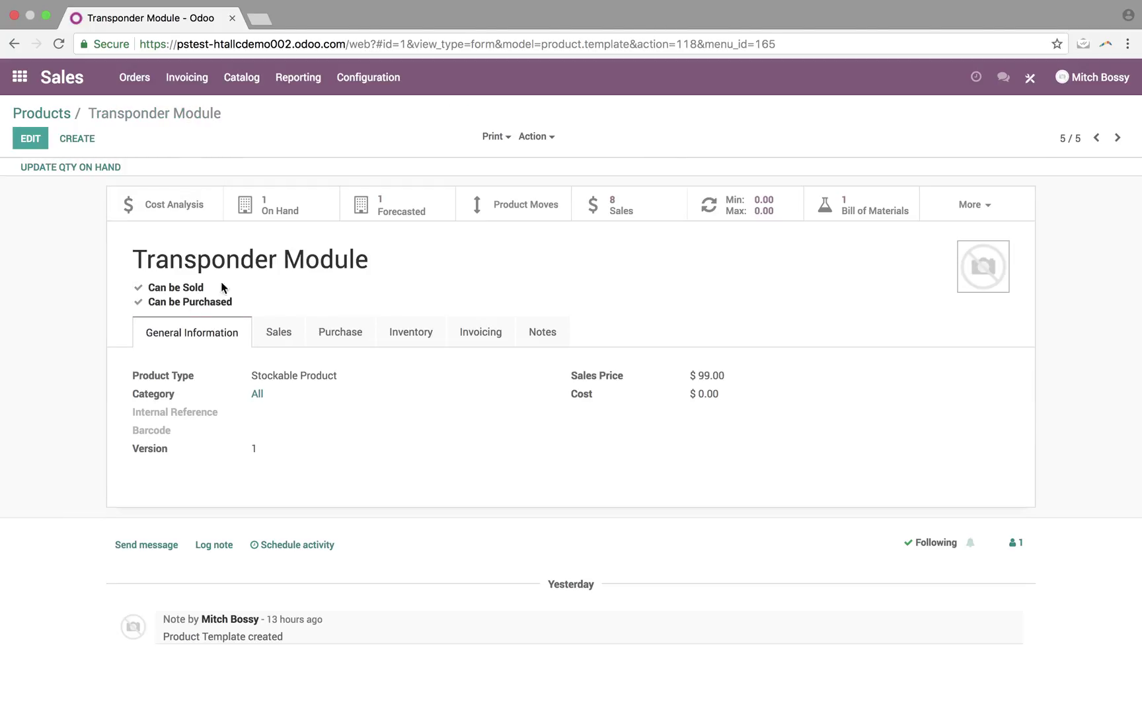
Step: Verify component vendors on the Purchase tab: Domestic for Adhesive Pieces and Tag, International for Compartment and Labels
{"action": "key", "text": "ctrl+Left"}
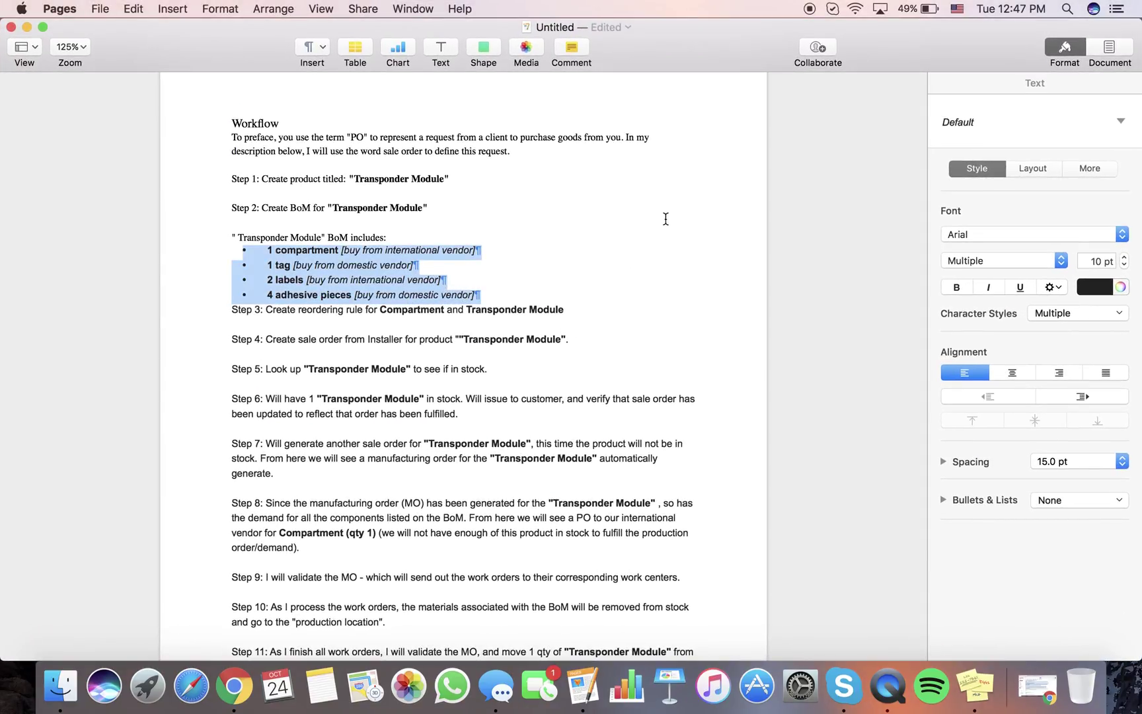
{"action": "key", "text": "ctrl+Up"}
{"action": "left_click", "coordinate": [708, 76]}
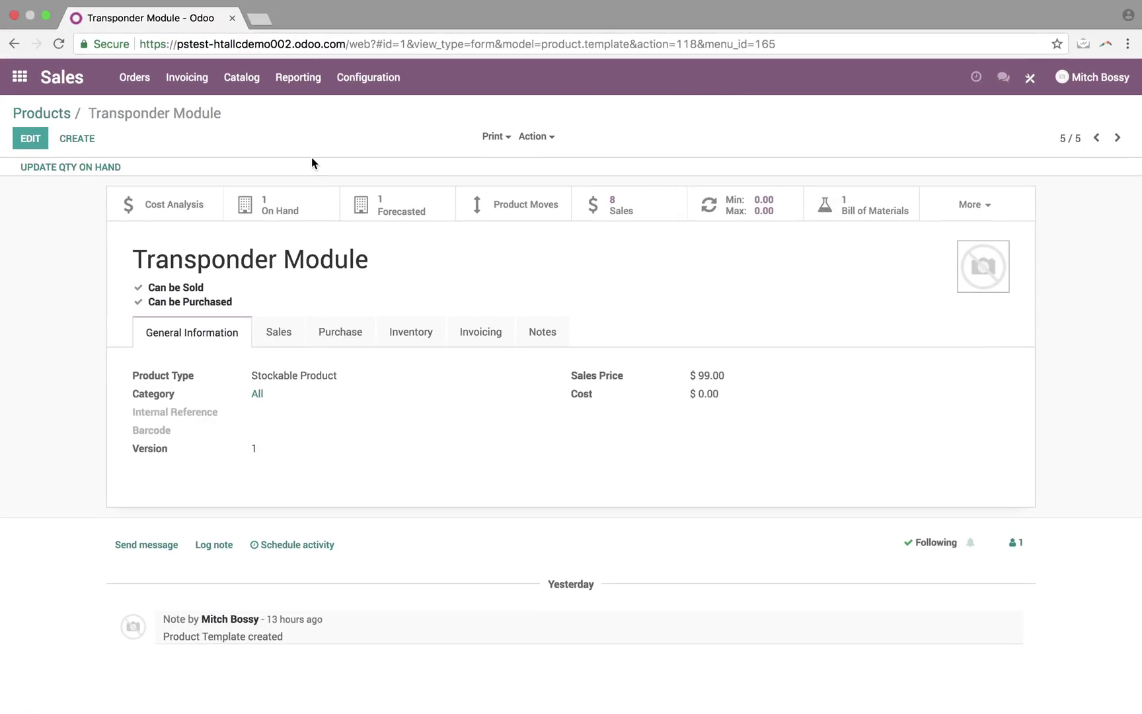
{"action": "left_click", "coordinate": [40, 114]}
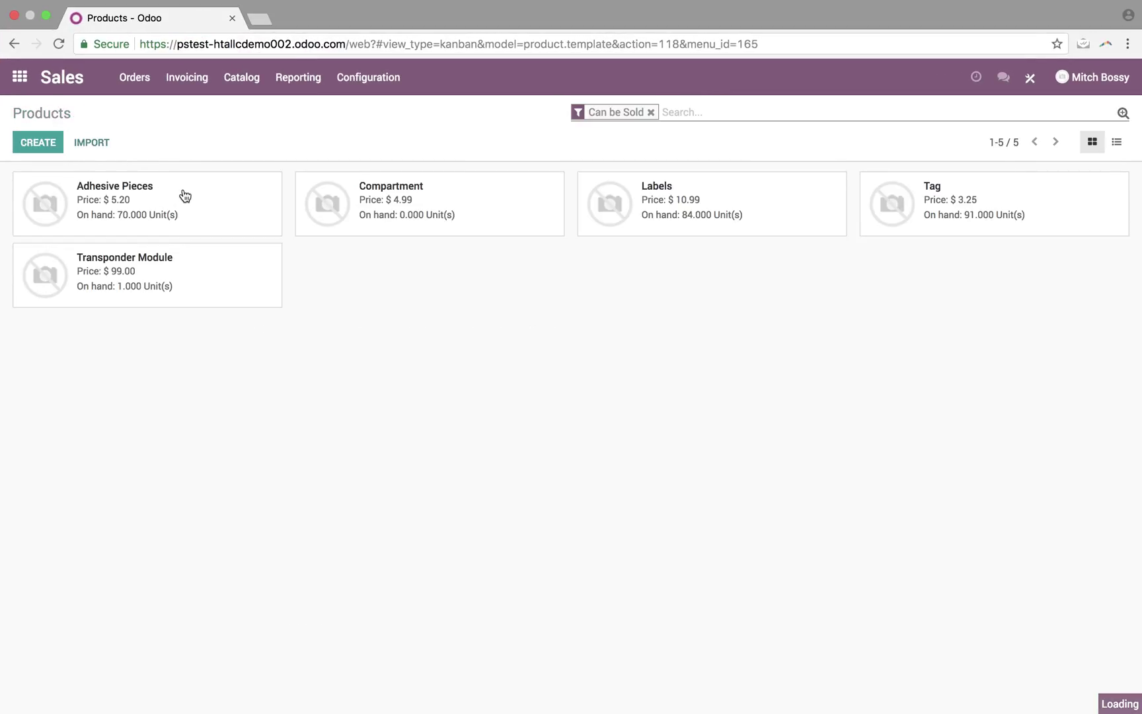
{"action": "left_click", "coordinate": [184, 196]}
{"action": "left_click", "coordinate": [350, 334]}
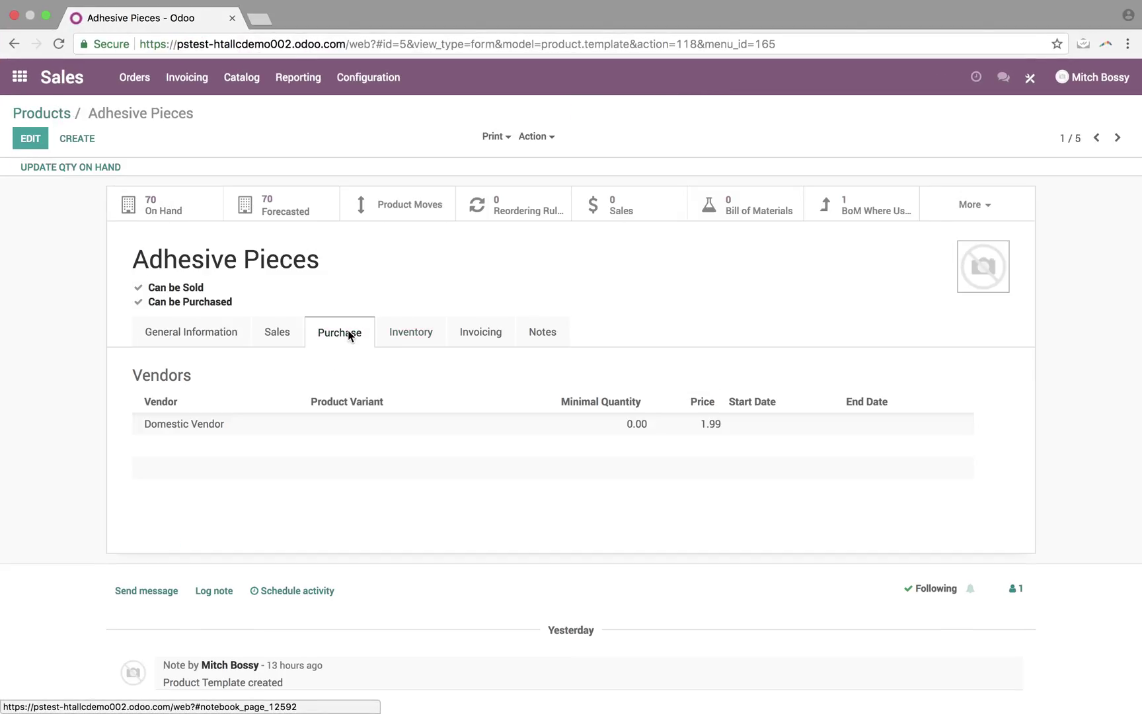
{"action": "left_click", "coordinate": [1125, 138]}
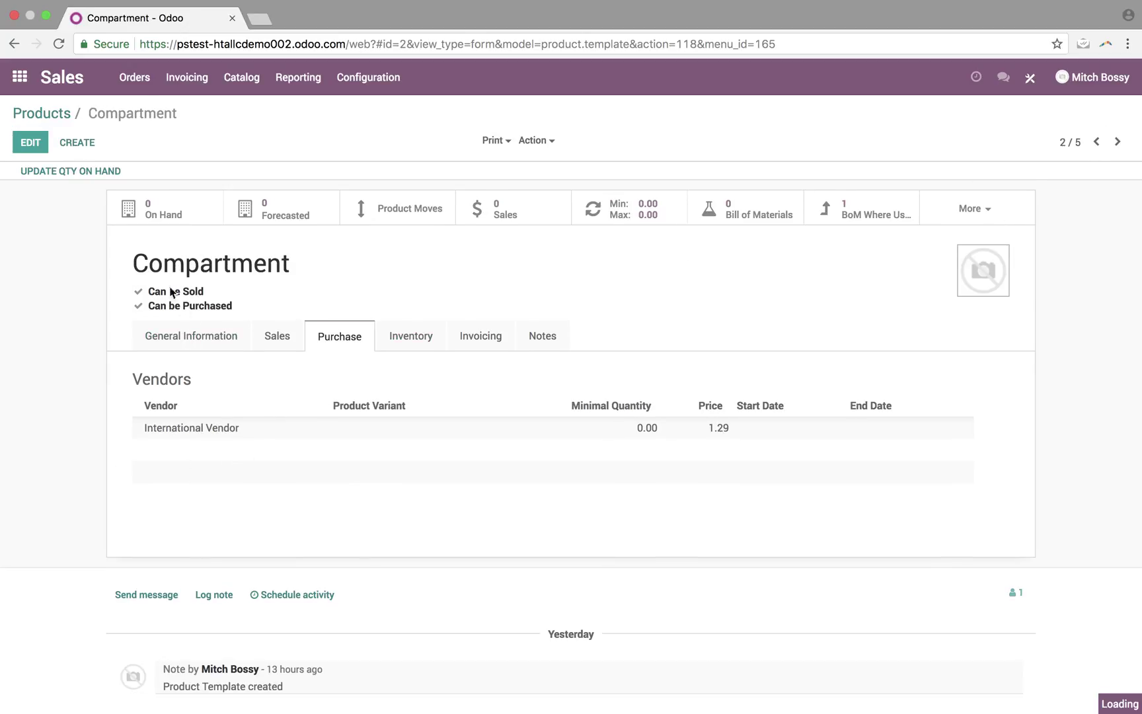
{"action": "left_click", "coordinate": [1117, 141]}
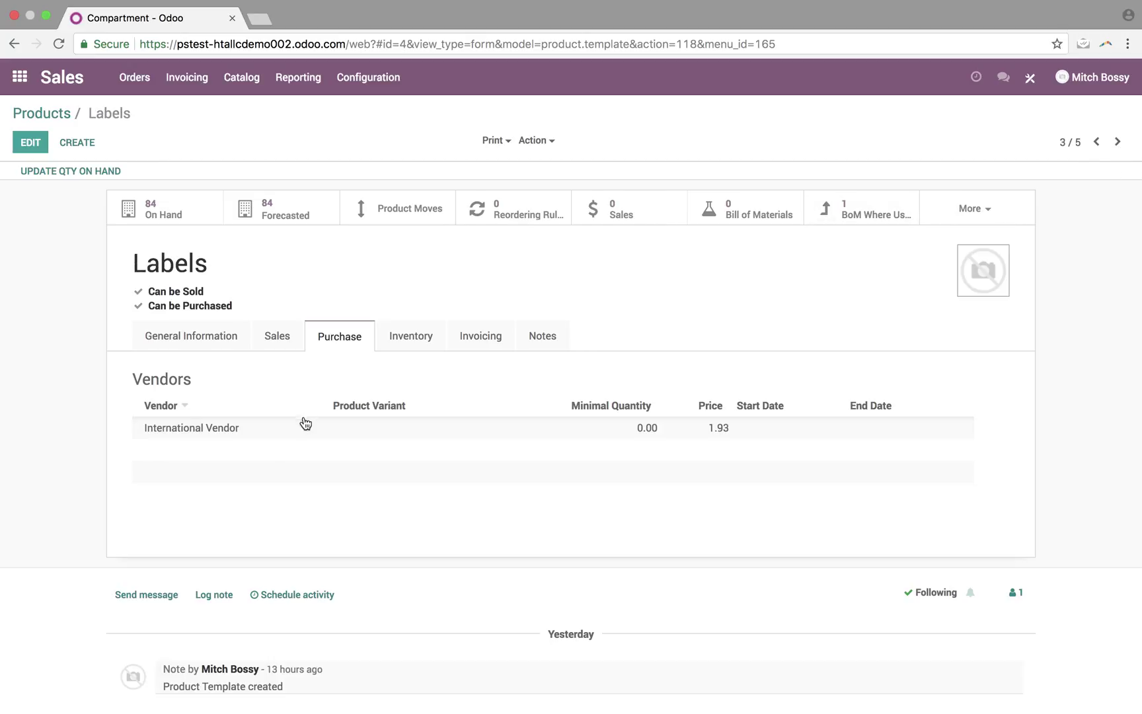
{"action": "left_click", "coordinate": [1112, 141]}
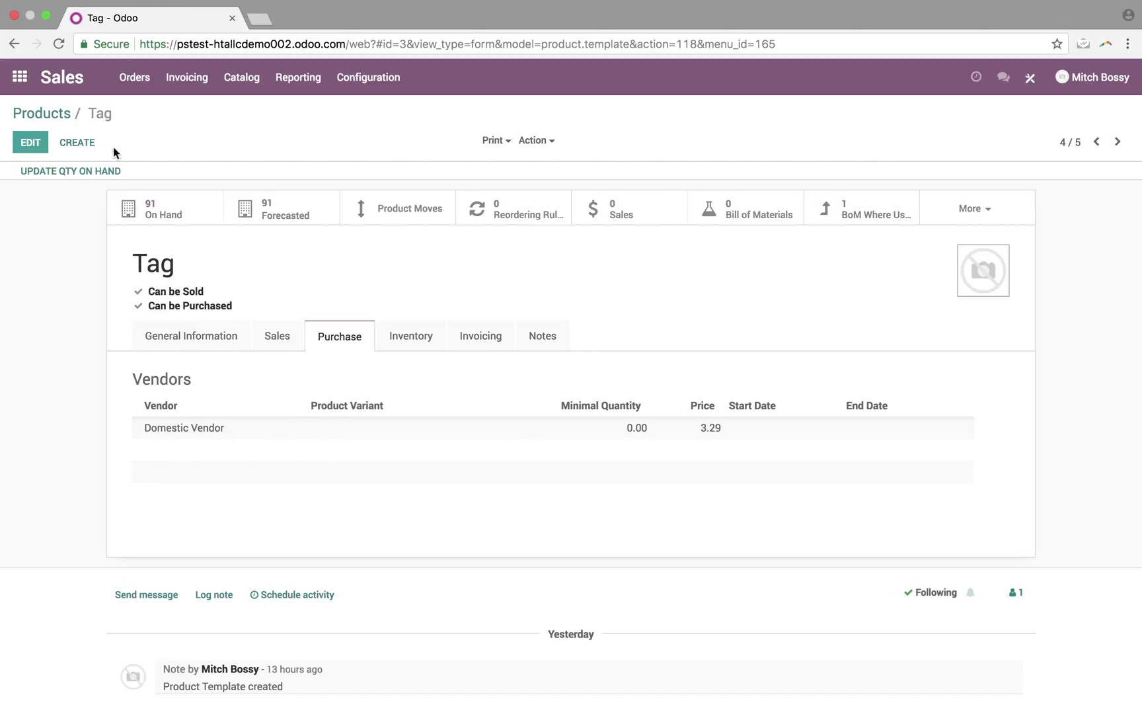
{"action": "left_click", "coordinate": [56, 117]}
Step: Read the Step 3 reordering rule line in the Pages notes
{"action": "key", "text": "ctrl+Up"}
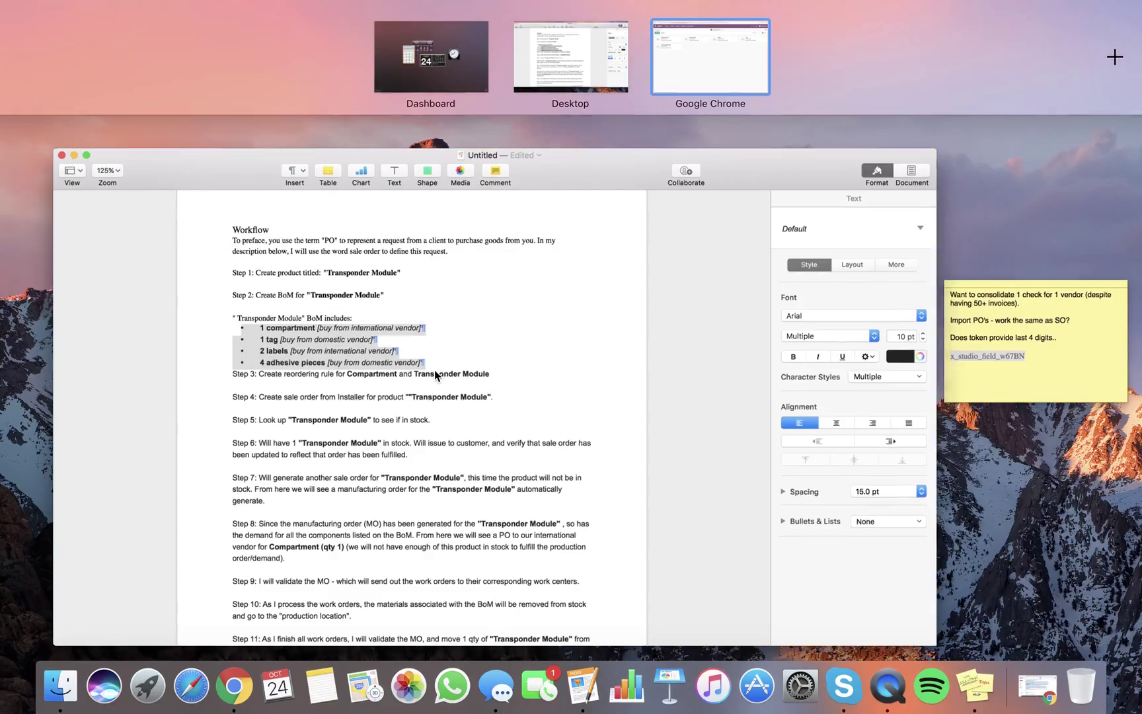
{"action": "left_click", "coordinate": [434, 369]}
{"action": "triple_click", "coordinate": [372, 314]}
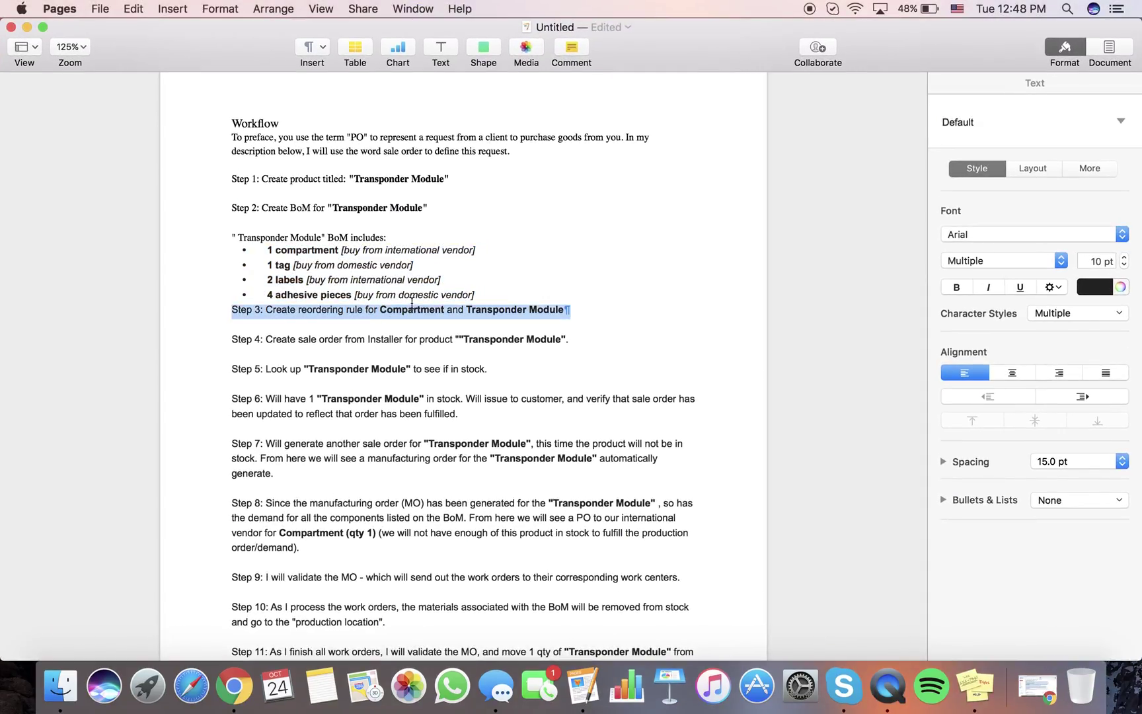
{"action": "key", "text": "ctrl+Up"}
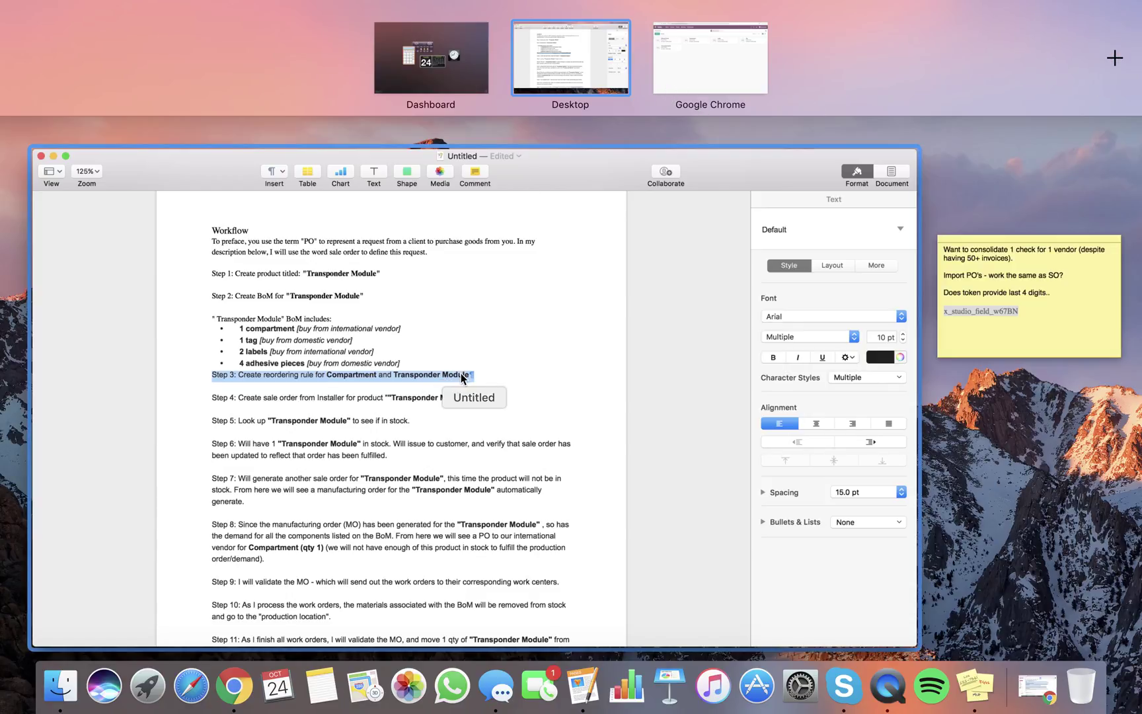
{"action": "left_click", "coordinate": [688, 56]}
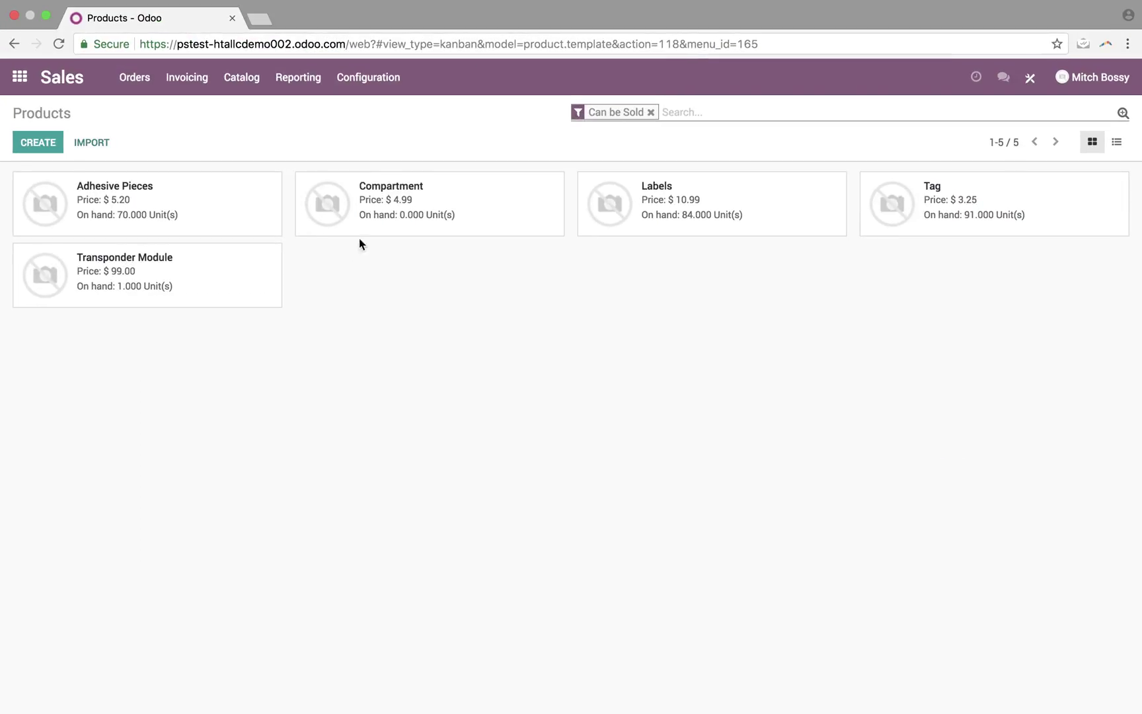
Step: Open Compartment's rule OP/00001: min/max 0.000, multiple 1.000, 1-day purchase lead time
{"action": "left_click", "coordinate": [400, 189]}
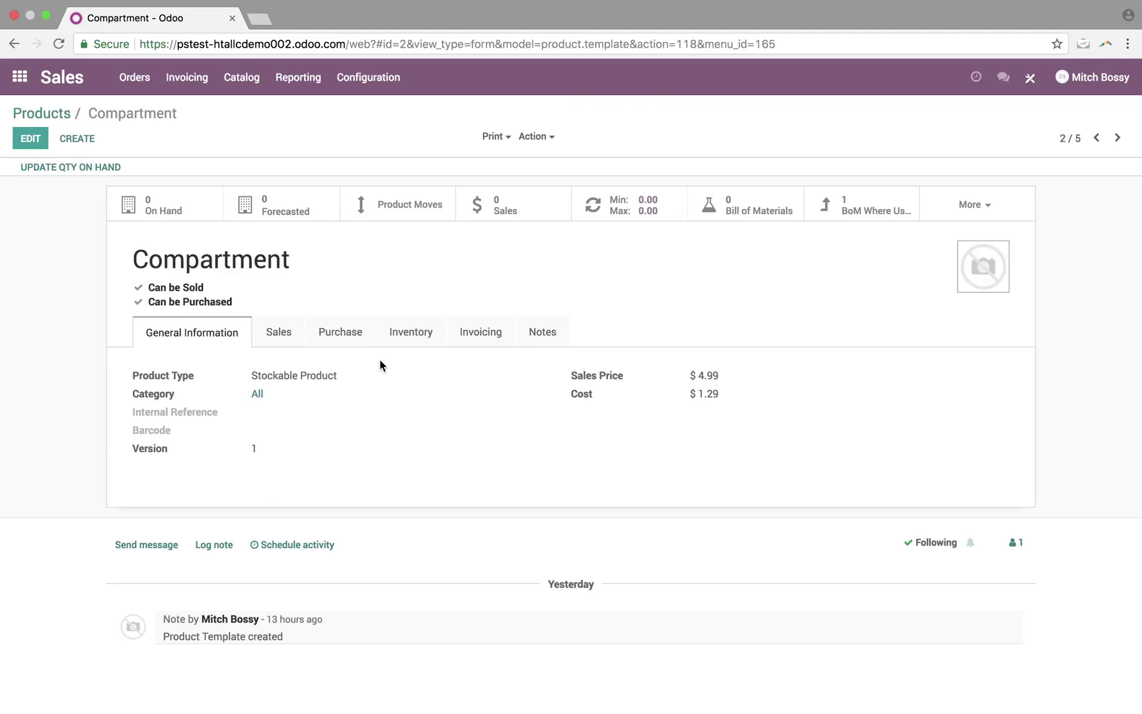
{"action": "left_click", "coordinate": [619, 203]}
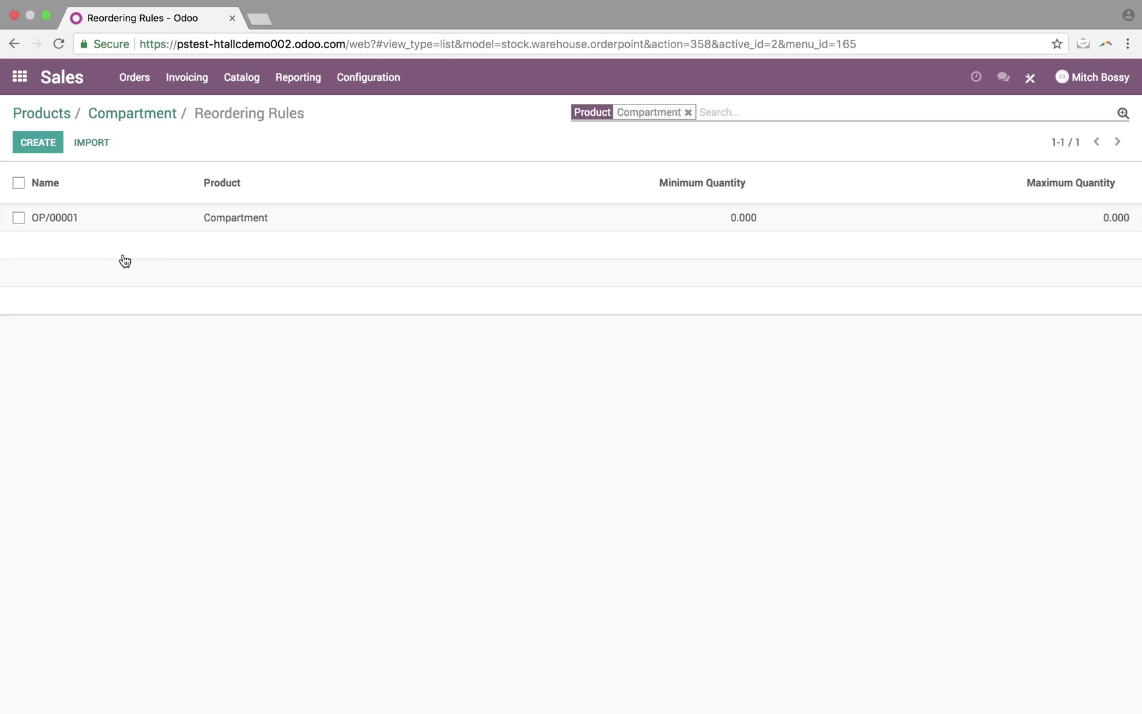
{"action": "left_click", "coordinate": [127, 219]}
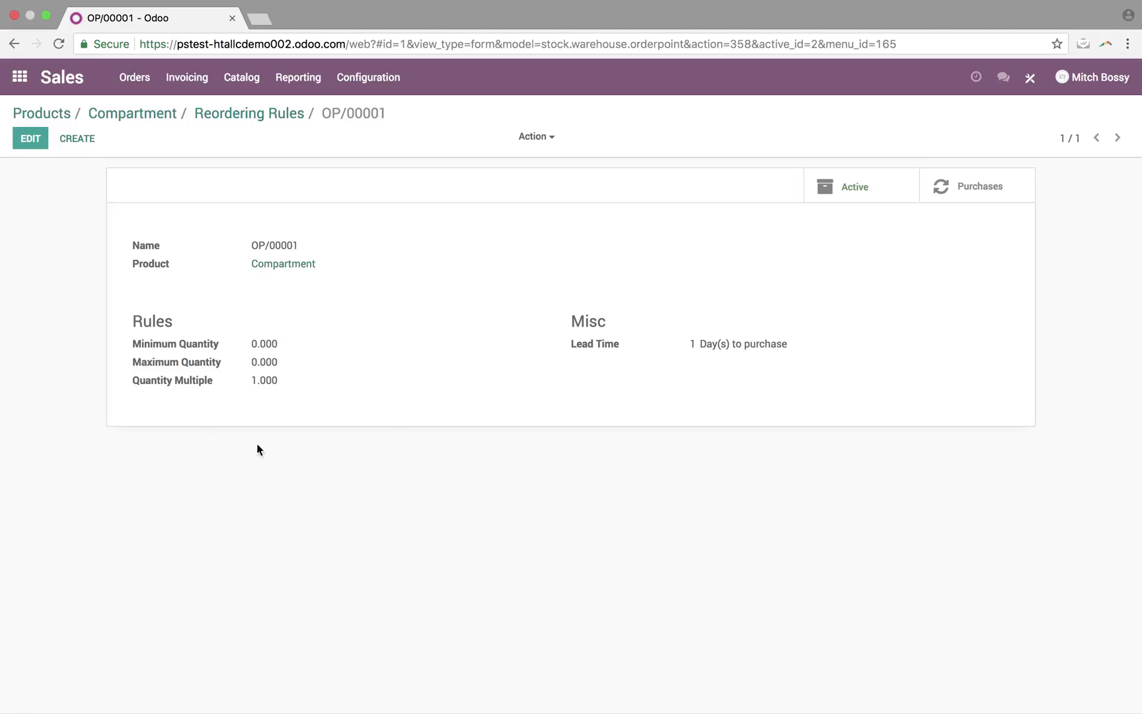
Step: Read the Step 4 quotation instruction in the Pages notes
{"action": "left_click", "coordinate": [142, 115]}
{"action": "key", "text": "ctrl+Up"}
{"action": "left_click", "coordinate": [354, 287]}
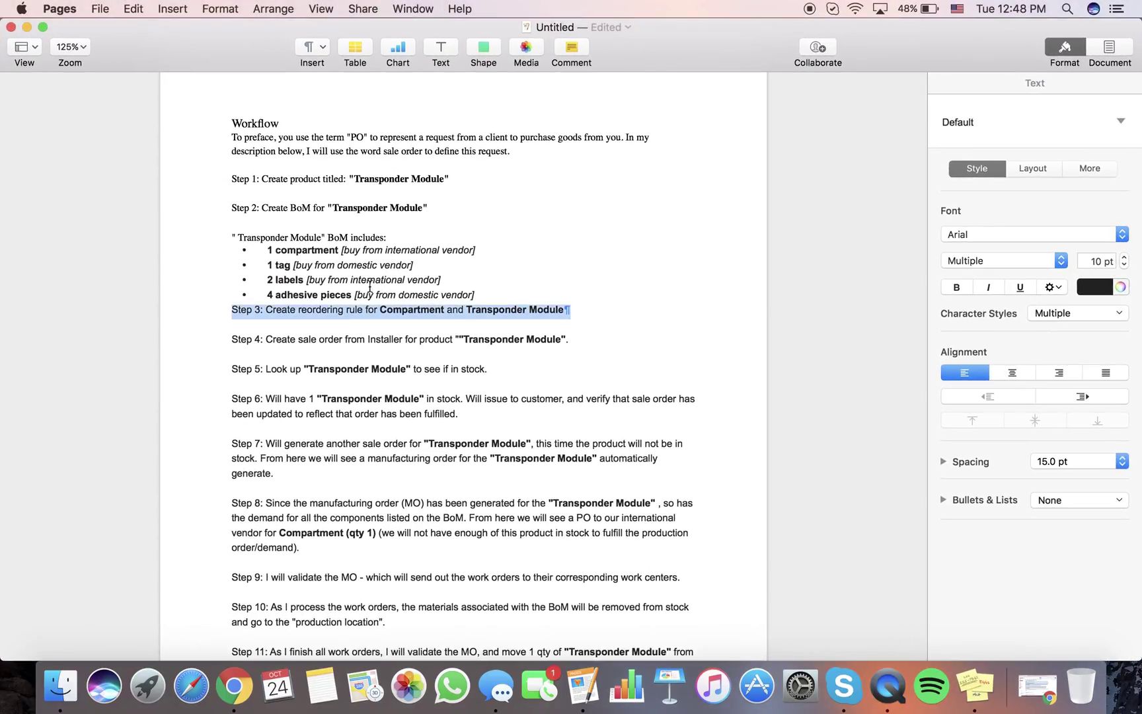
{"action": "triple_click", "coordinate": [345, 341]}
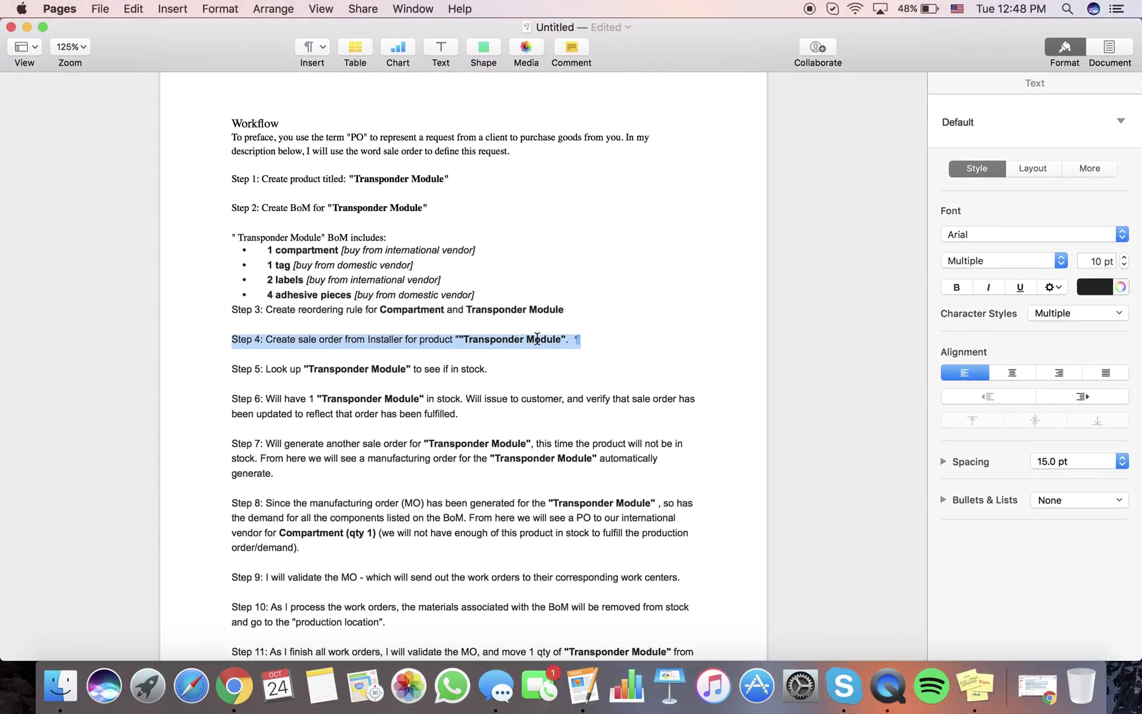
{"action": "key", "text": "ctrl+Up"}
{"action": "left_click", "coordinate": [729, 74]}
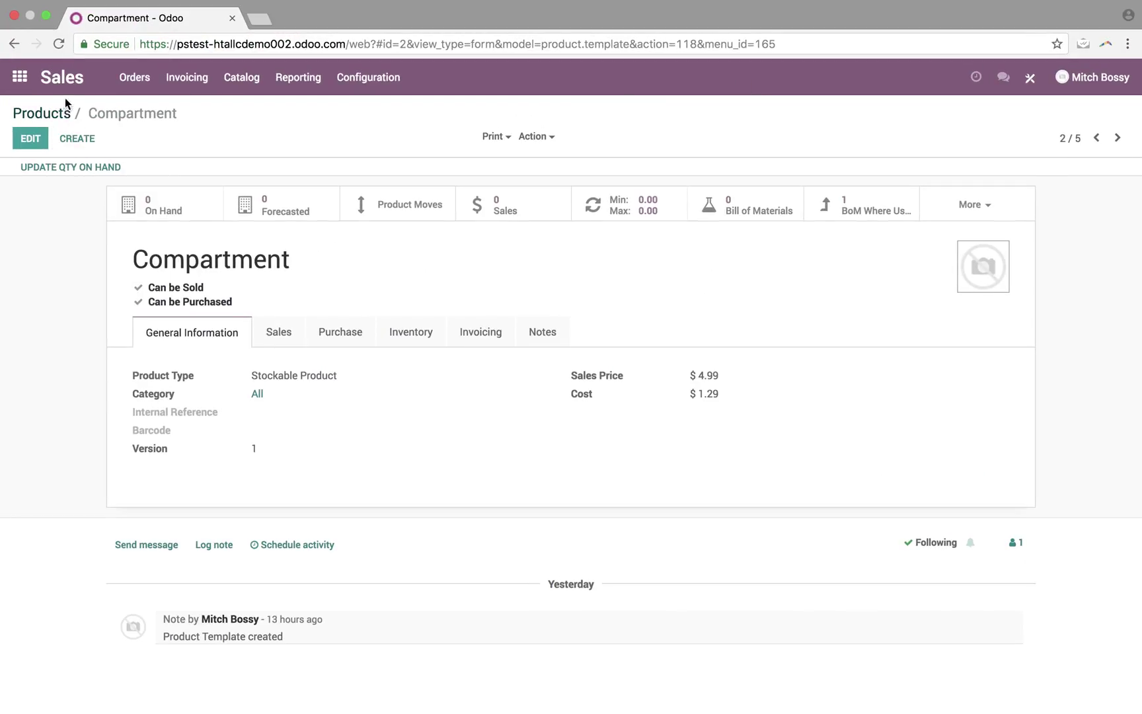
Step: Start a new quotation for customer Installer with one Transponder Module line
{"action": "left_click", "coordinate": [134, 78]}
{"action": "left_click", "coordinate": [152, 109]}
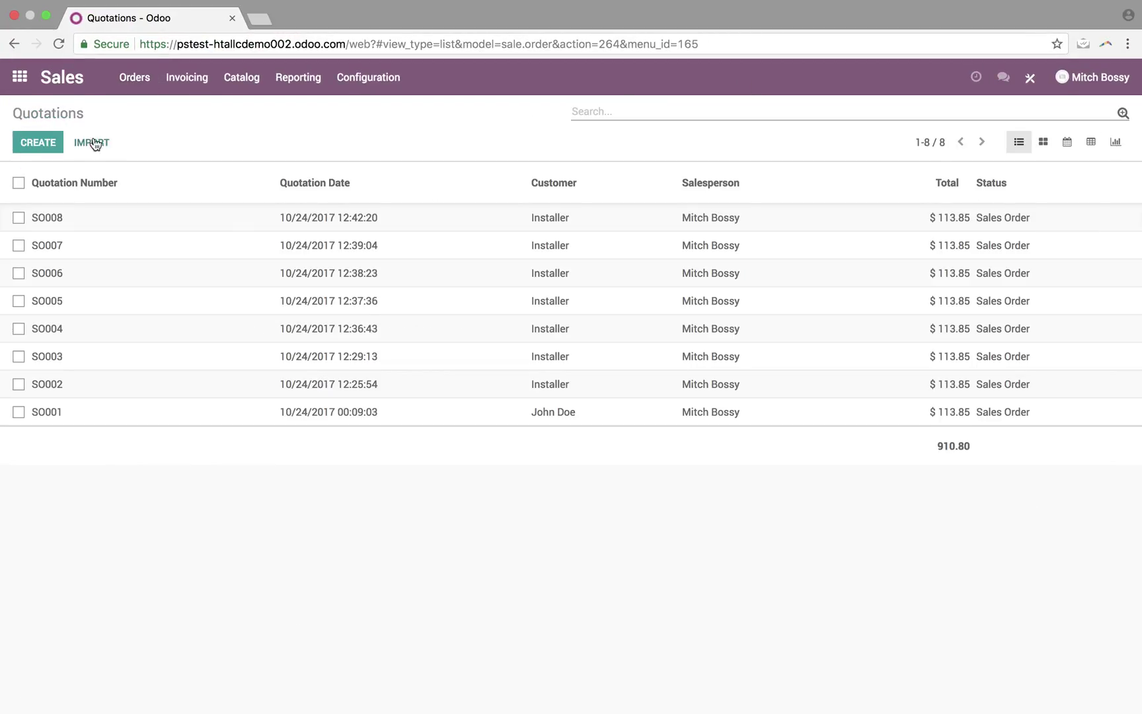
{"action": "left_click", "coordinate": [37, 144]}
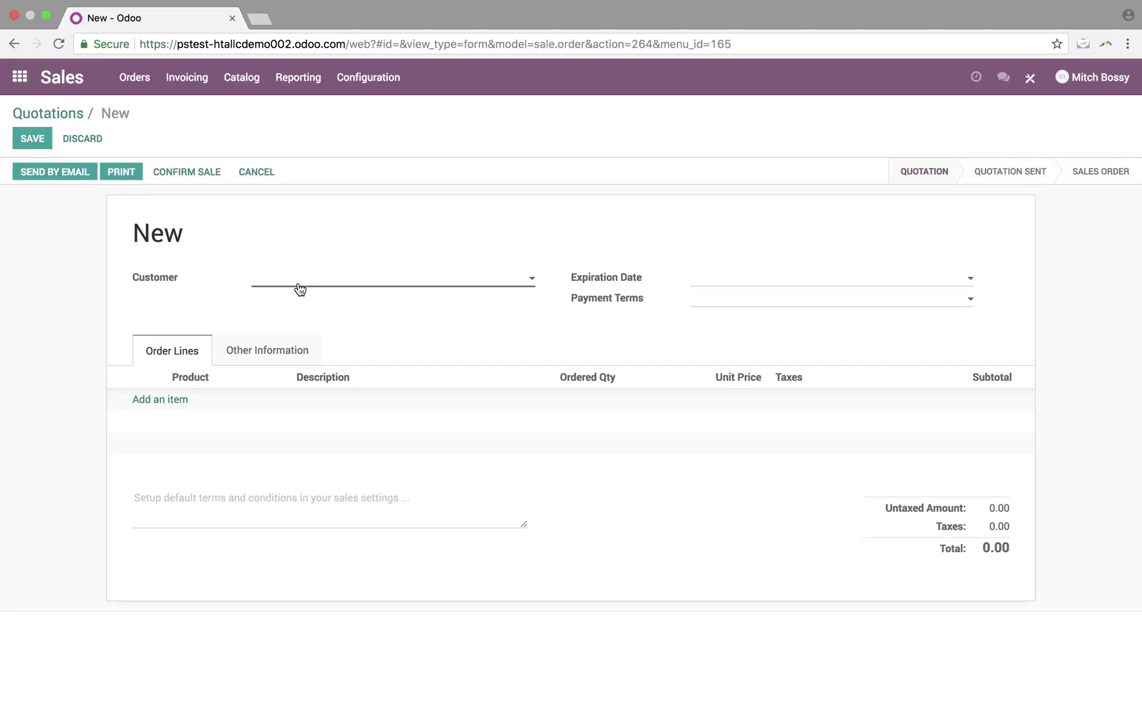
{"action": "left_click", "coordinate": [299, 289]}
{"action": "left_click", "coordinate": [320, 300]}
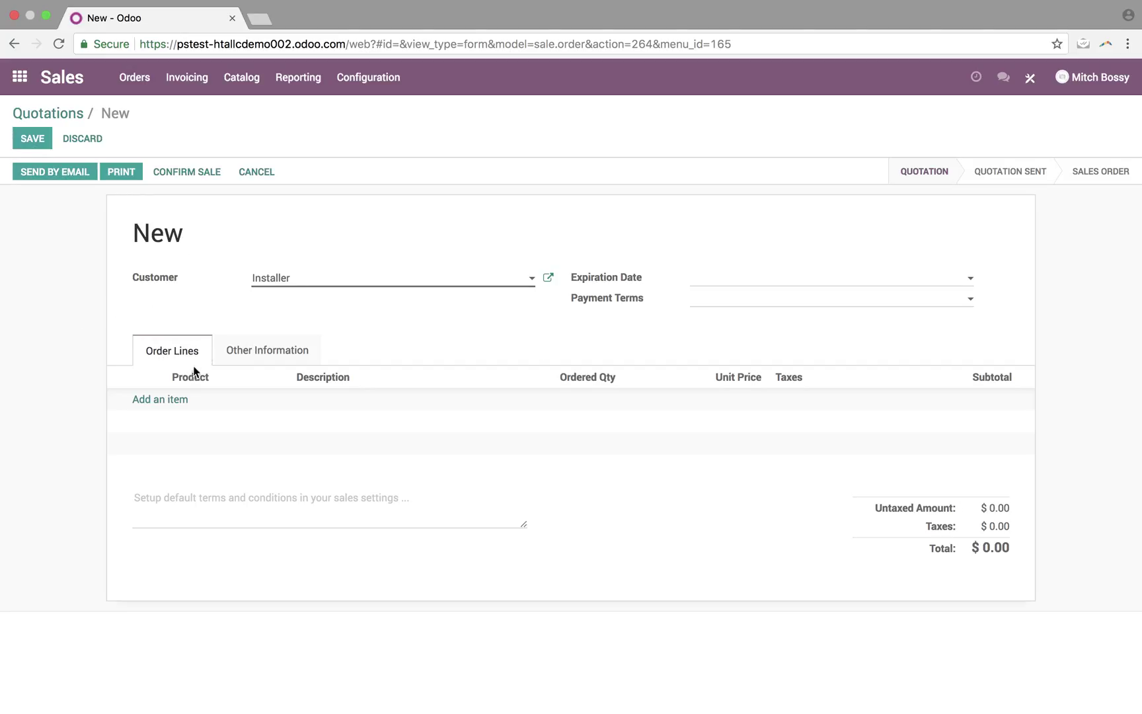
{"action": "left_click", "coordinate": [166, 401]}
{"action": "left_click", "coordinate": [193, 399]}
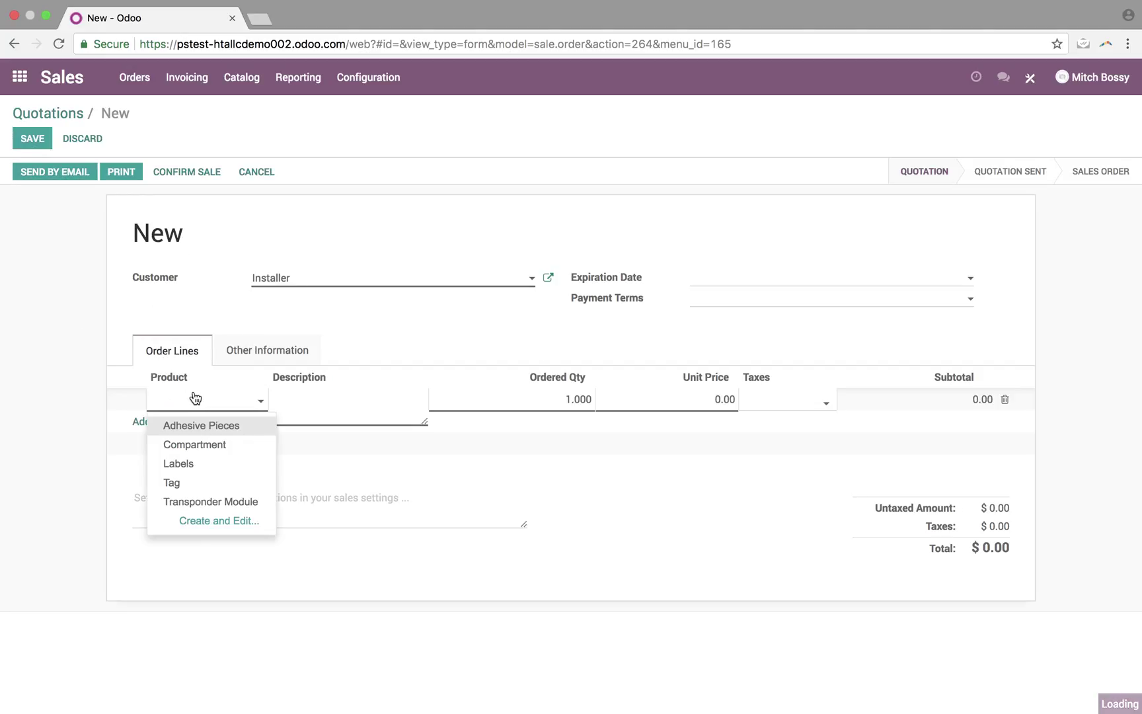
{"action": "left_click", "coordinate": [236, 502]}
{"action": "left_click", "coordinate": [64, 454]}
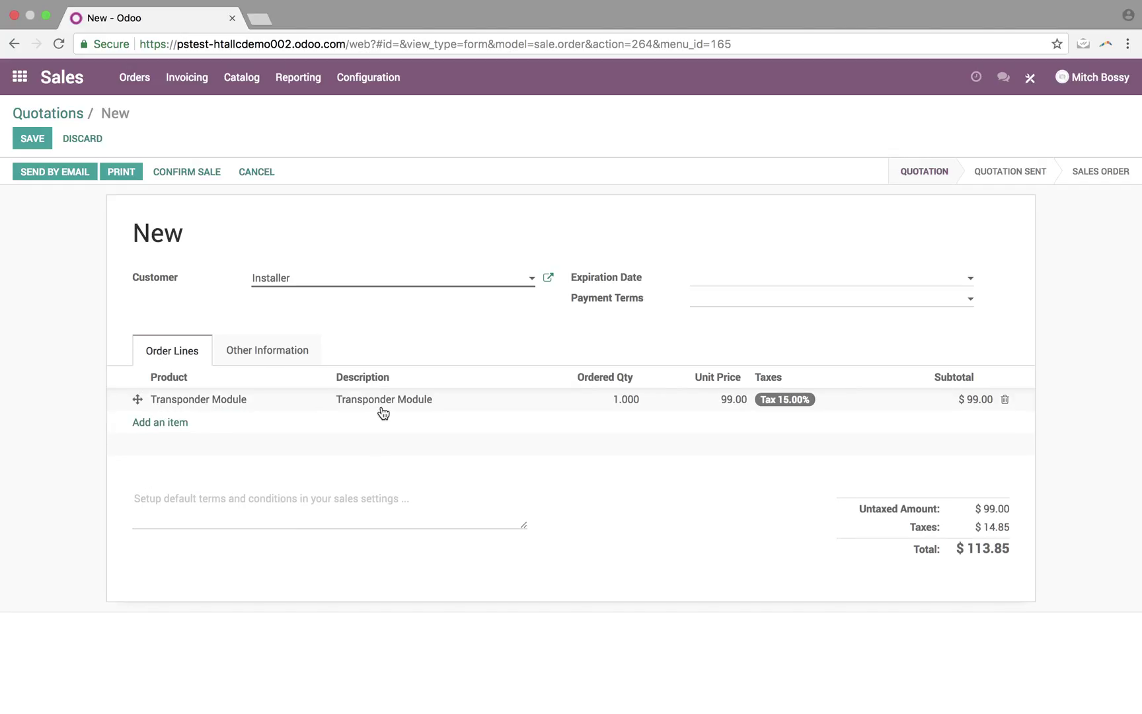
Step: Review the Transponder Module product details from its order line
{"action": "left_click", "coordinate": [233, 398]}
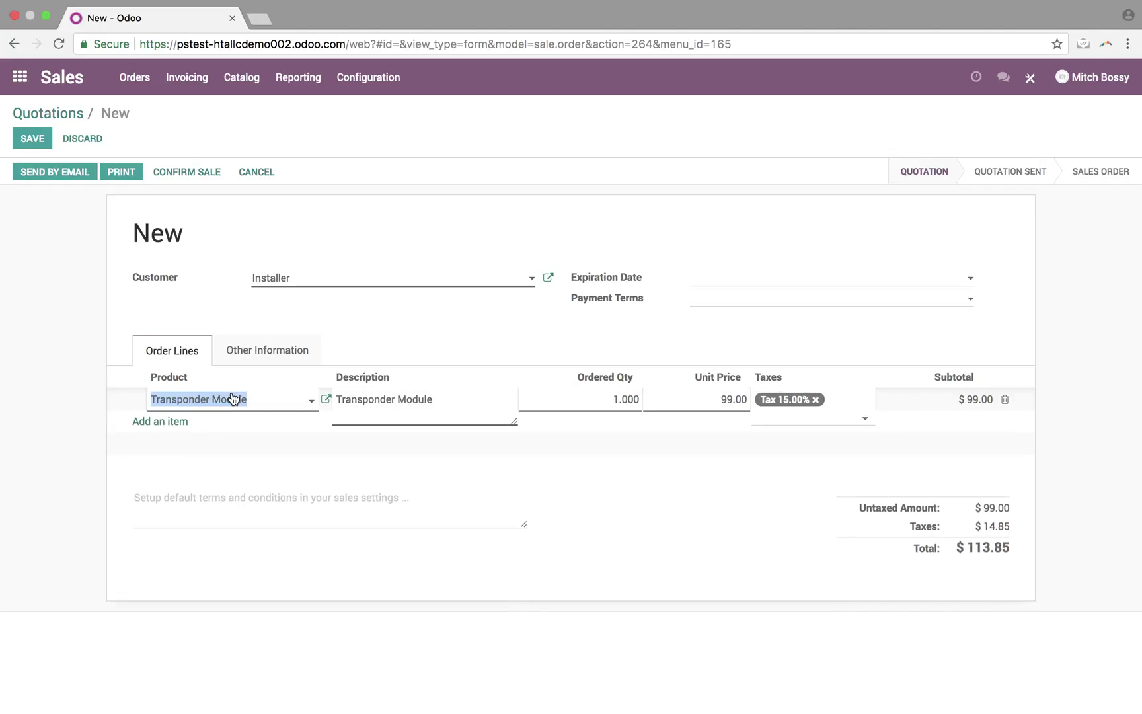
{"action": "left_click", "coordinate": [327, 403]}
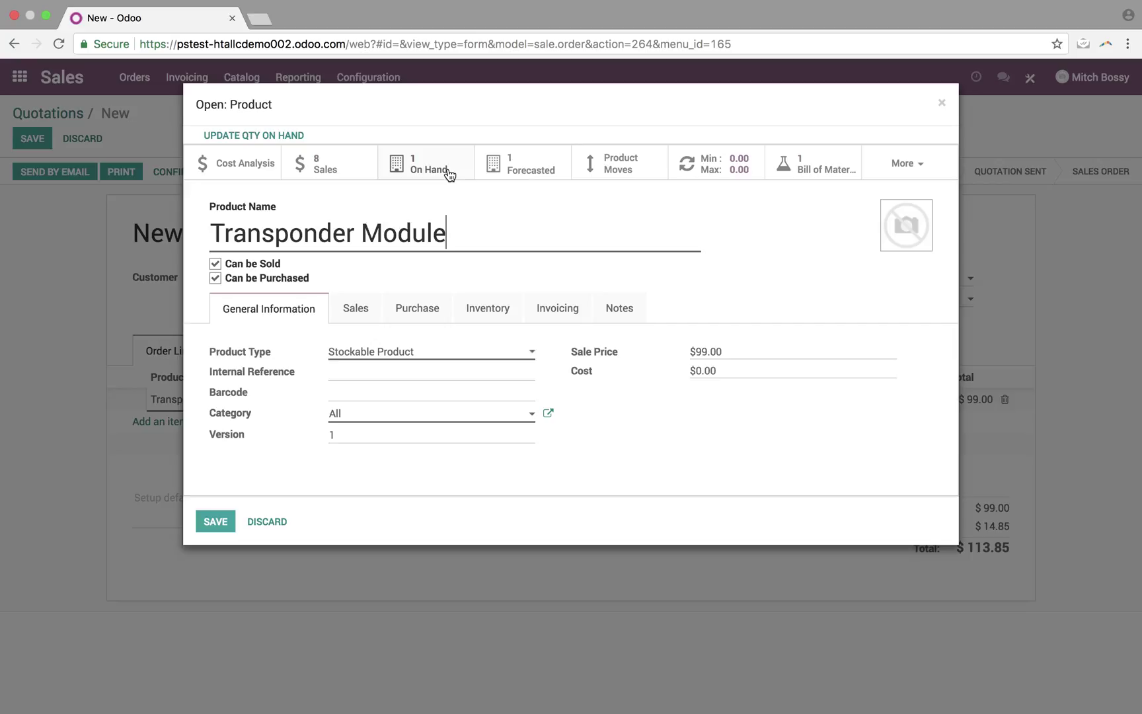
{"action": "mouse_move", "coordinate": [448, 173]}
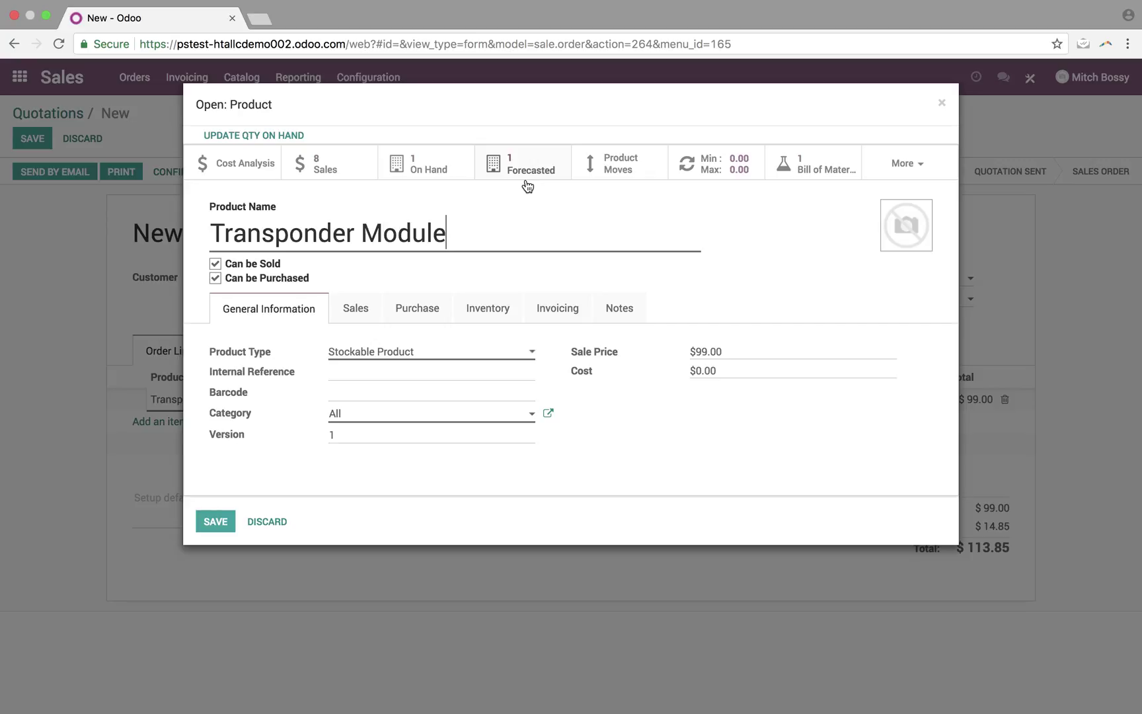
{"action": "left_click", "coordinate": [217, 526]}
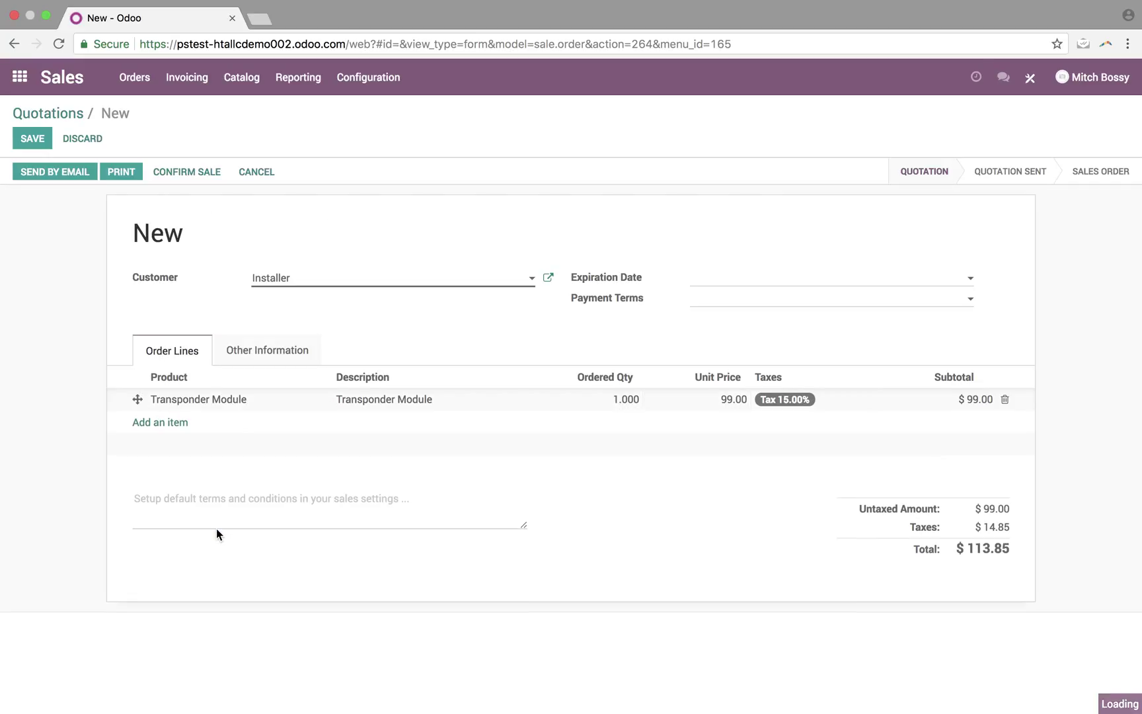
Step: Add a Compartment line, remove it after the inventory warning, and save the quotation
{"action": "left_click", "coordinate": [169, 423]}
{"action": "left_click", "coordinate": [168, 428]}
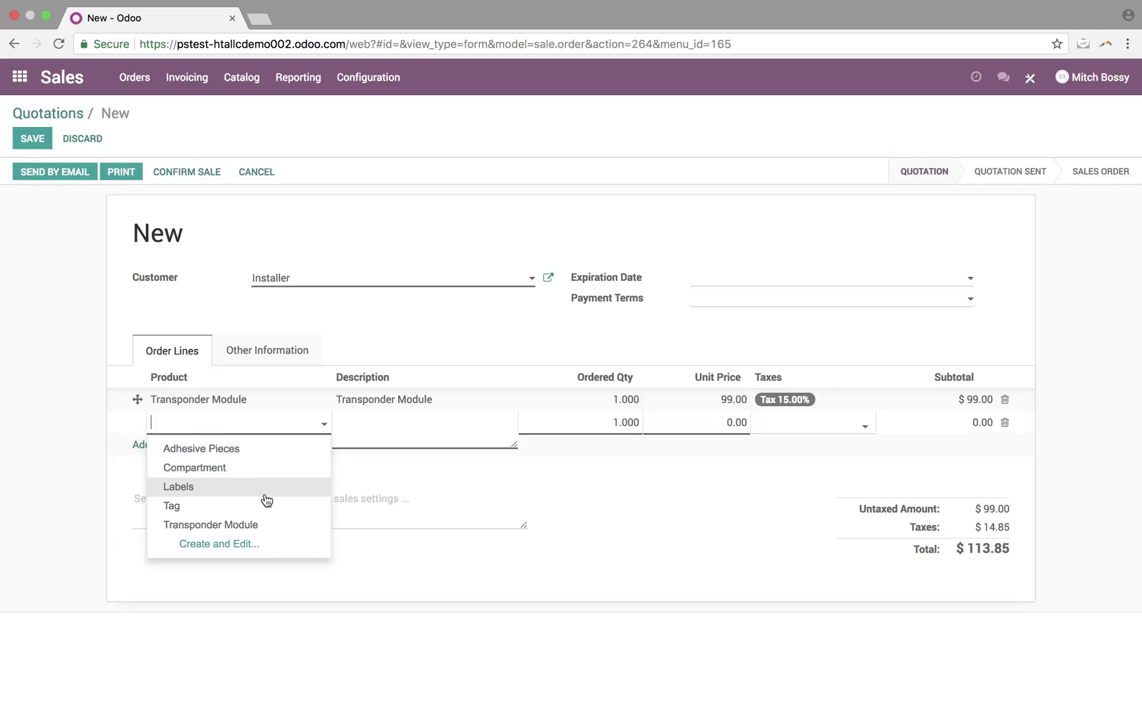
{"action": "left_click", "coordinate": [277, 468]}
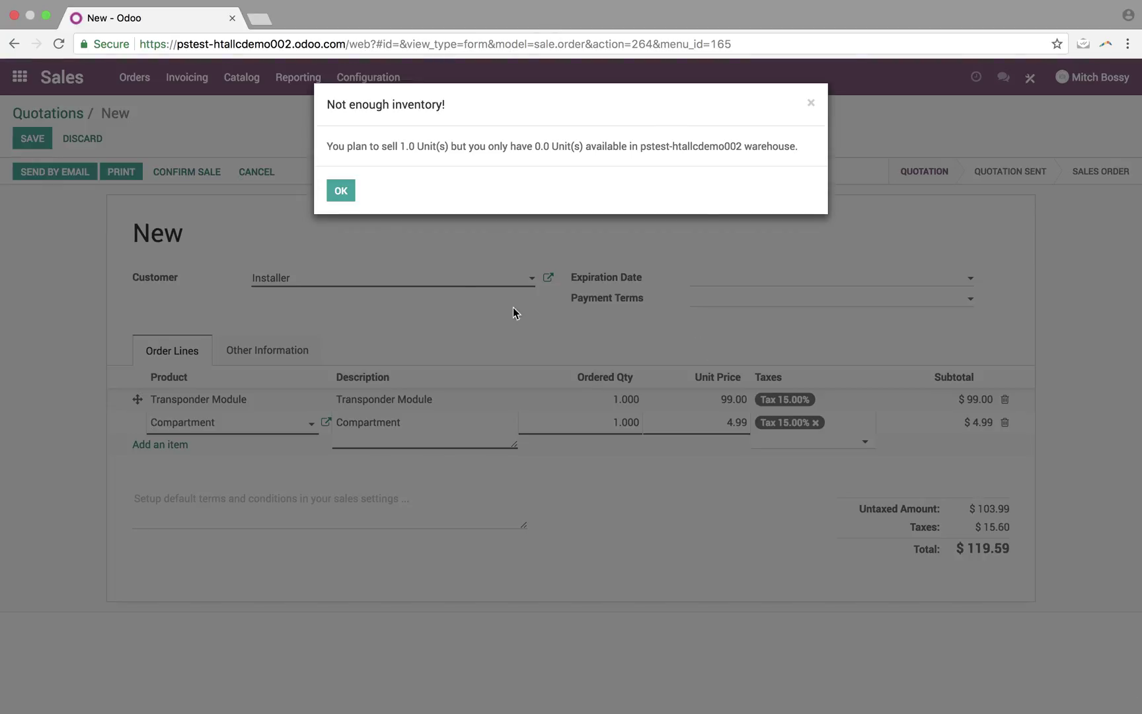
{"action": "left_click", "coordinate": [340, 191]}
{"action": "left_click", "coordinate": [1005, 422]}
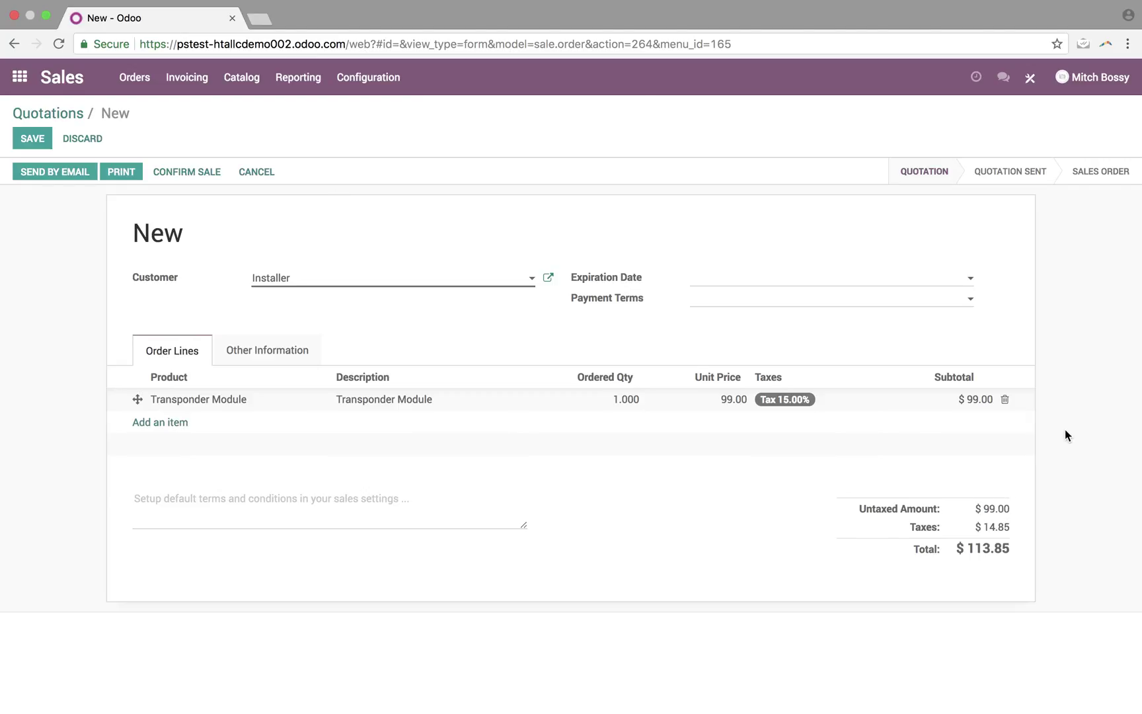
{"action": "left_click", "coordinate": [29, 136]}
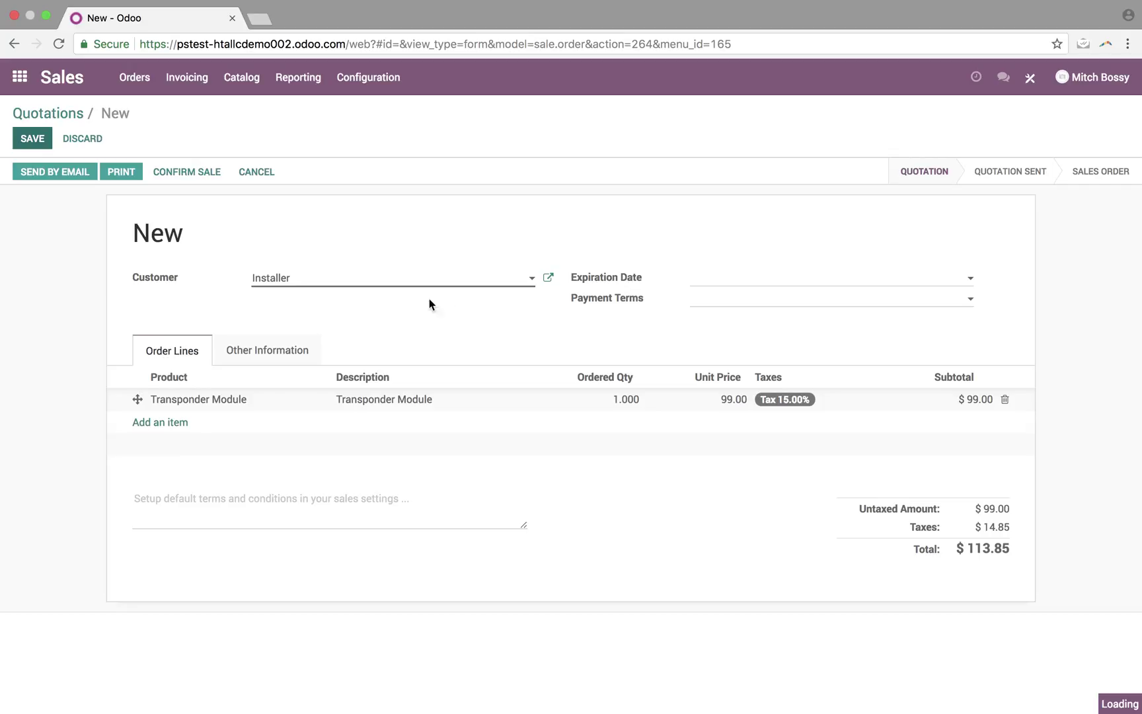
Step: Read Steps 5 and 6 in the Pages notes, then return to quotation SO009
{"action": "key", "text": "ctrl+Up"}
{"action": "left_click", "coordinate": [525, 286]}
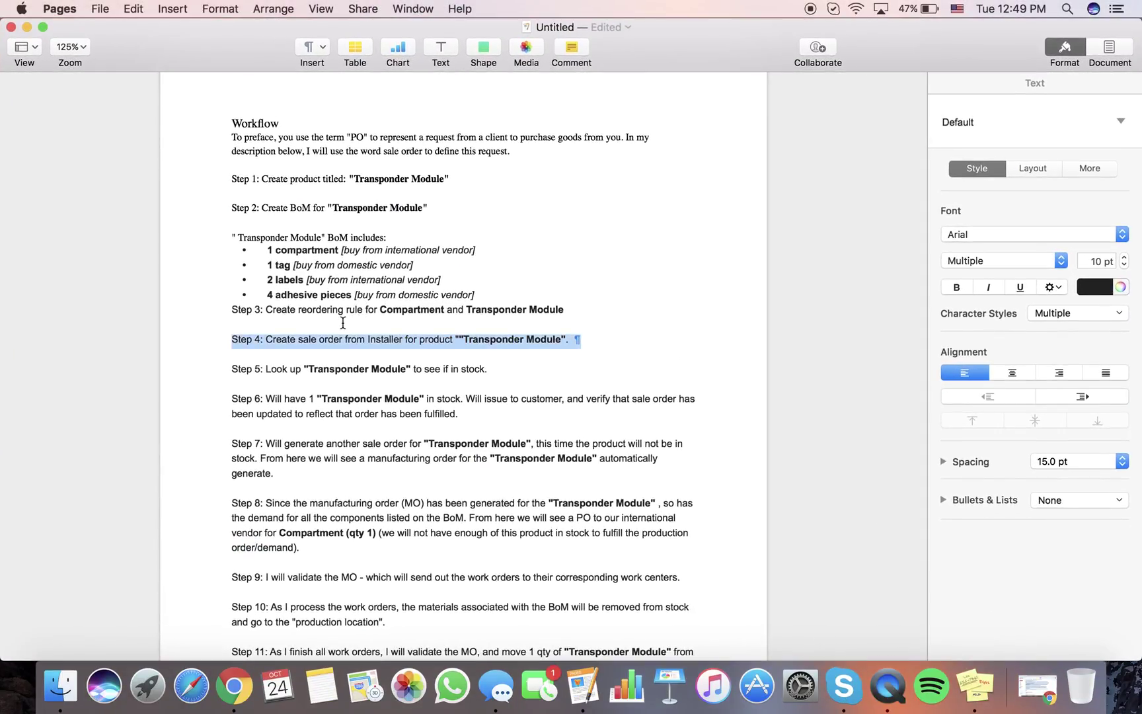
{"action": "left_click", "coordinate": [323, 362]}
{"action": "triple_click", "coordinate": [351, 368]}
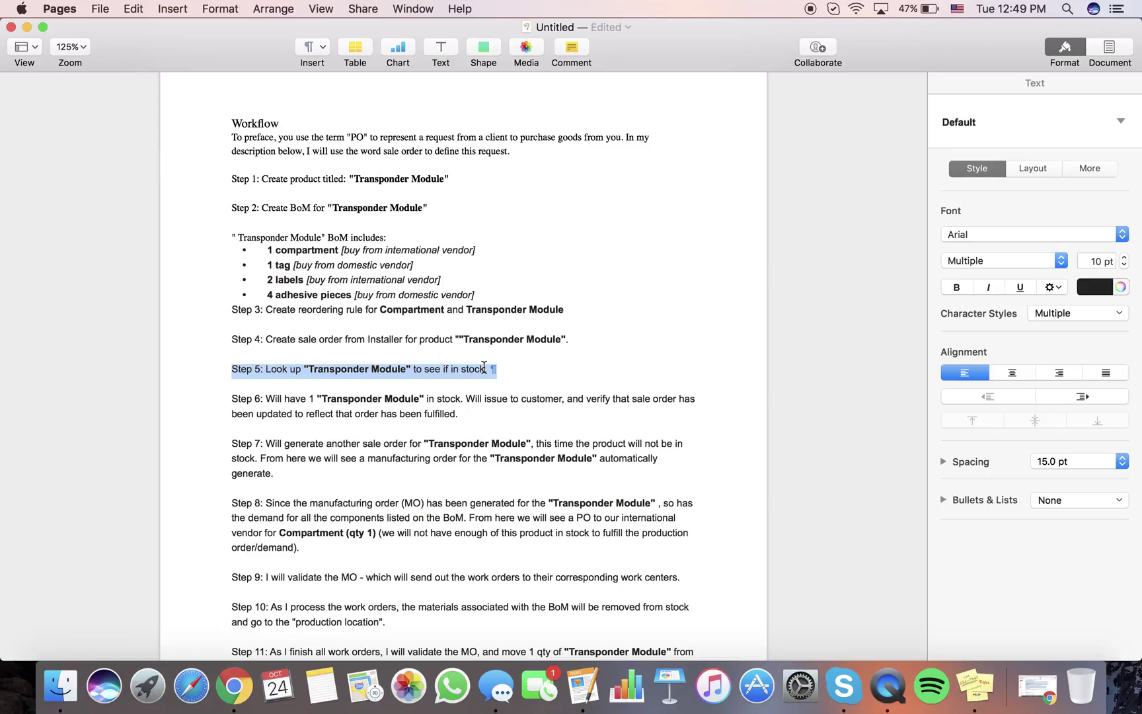
{"action": "triple_click", "coordinate": [432, 404]}
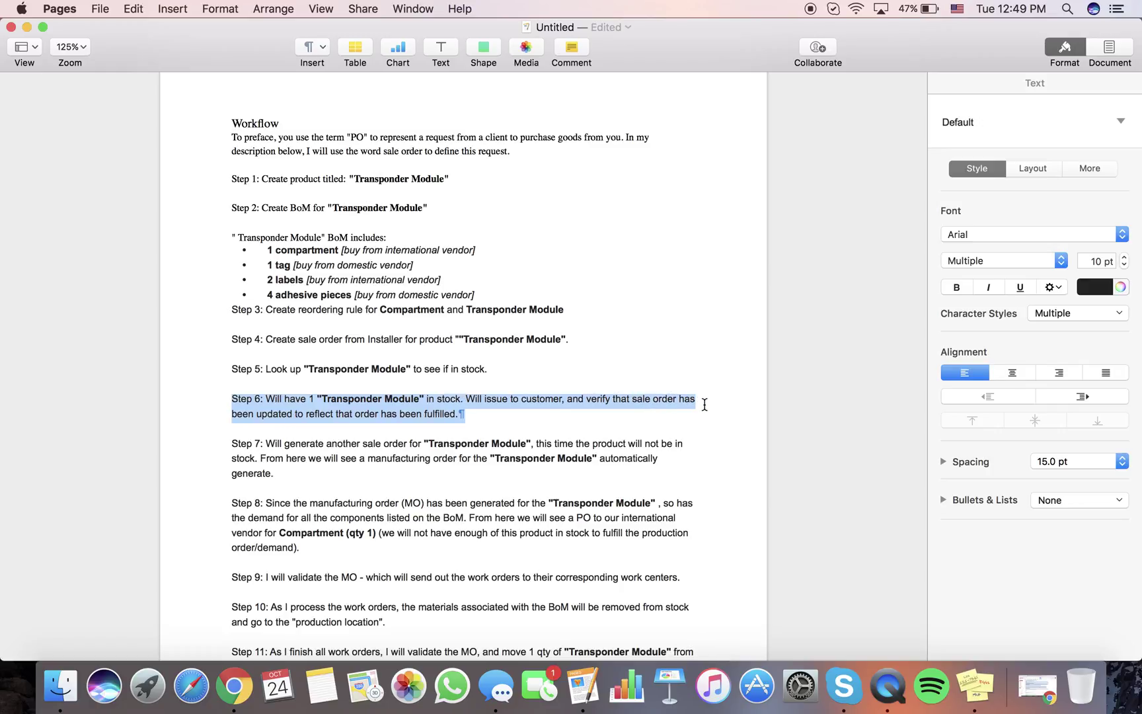
{"action": "key", "text": "ctrl+Up"}
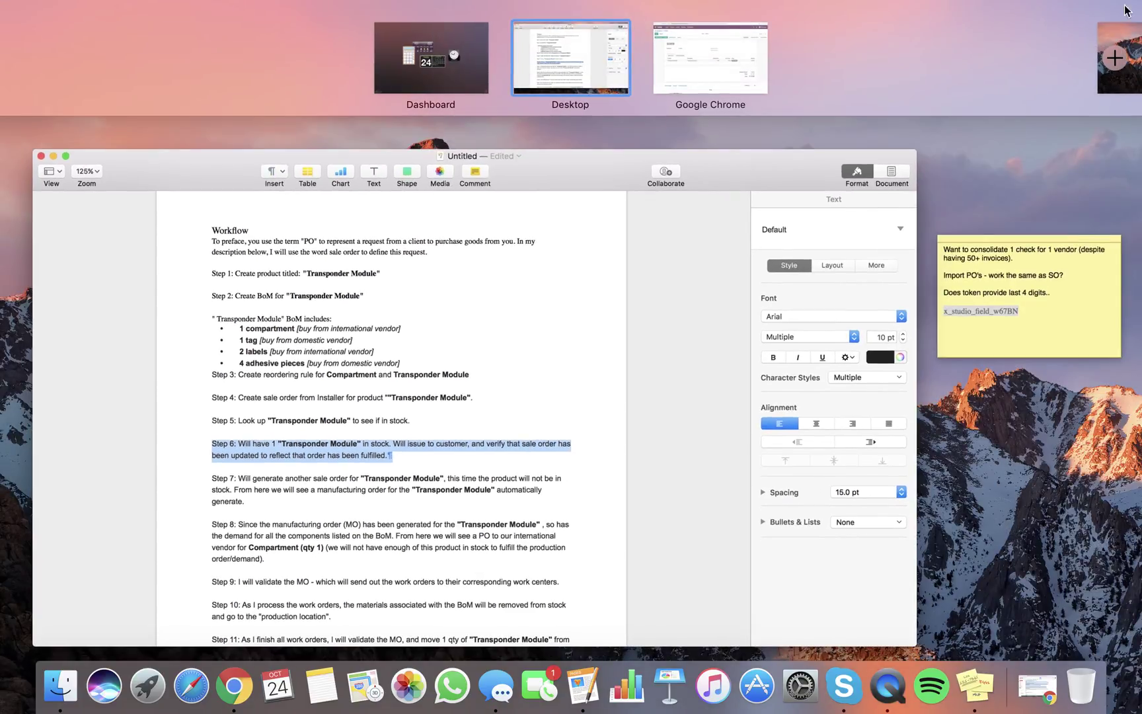
{"action": "left_click", "coordinate": [723, 36]}
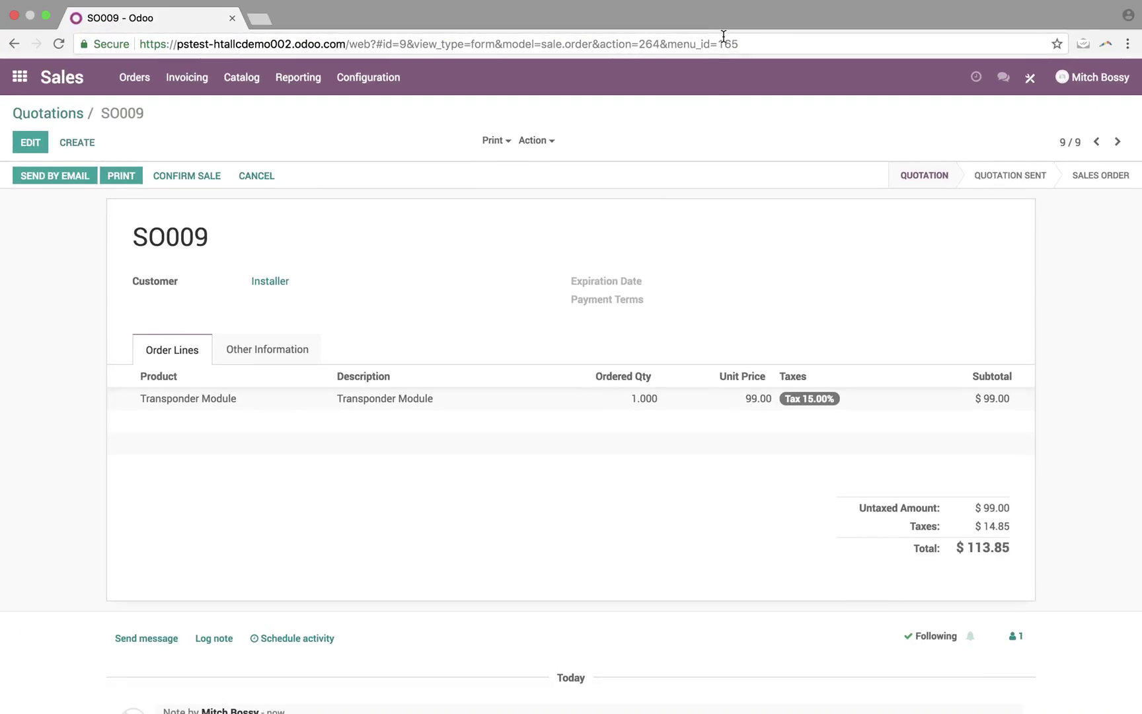
Step: Confirm SO009 as a sales order and check the Transponder Module product from its line
{"action": "left_click", "coordinate": [36, 144]}
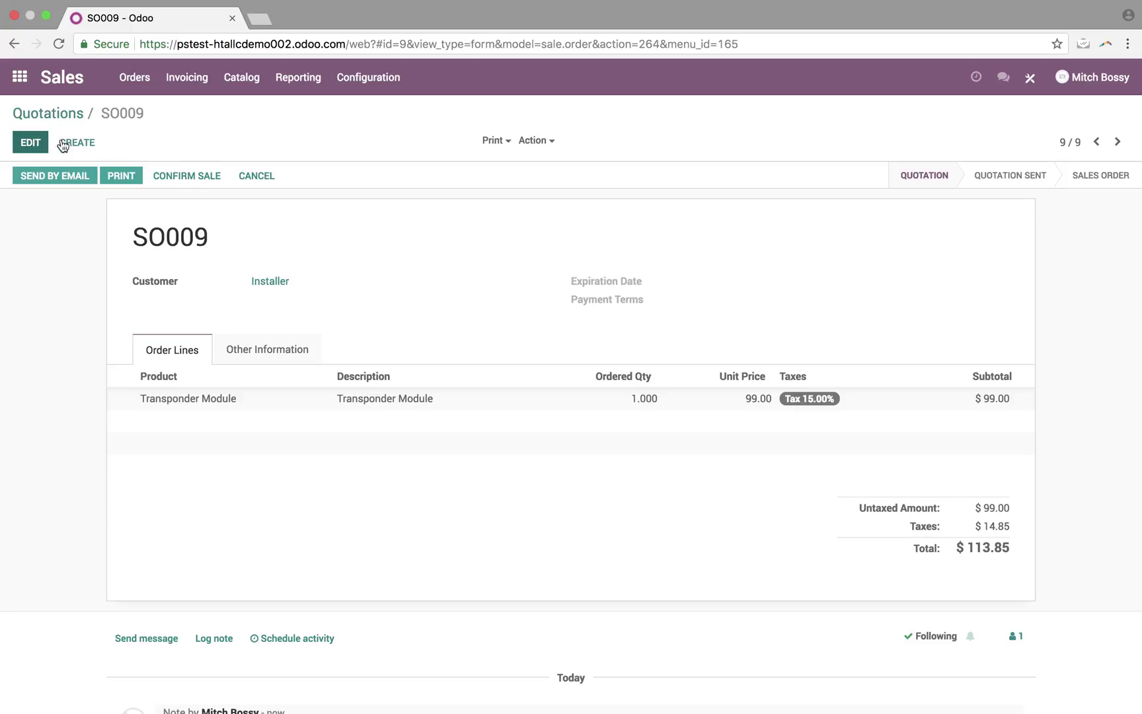
{"action": "left_click", "coordinate": [205, 175]}
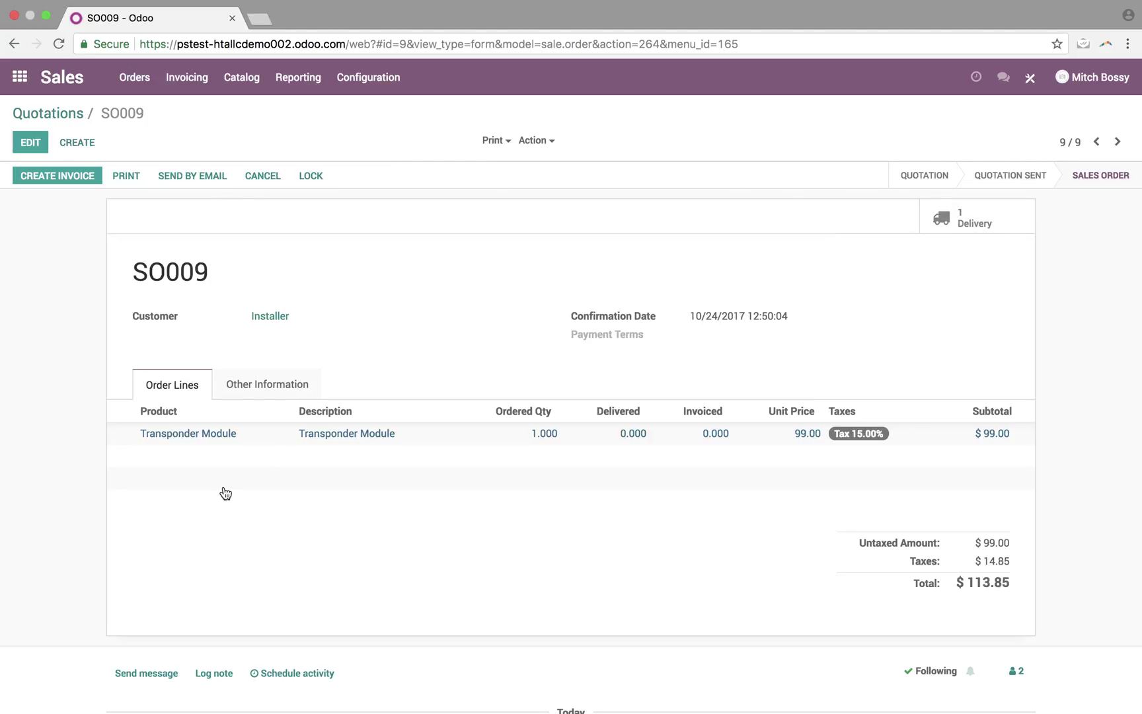
{"action": "left_click", "coordinate": [211, 437]}
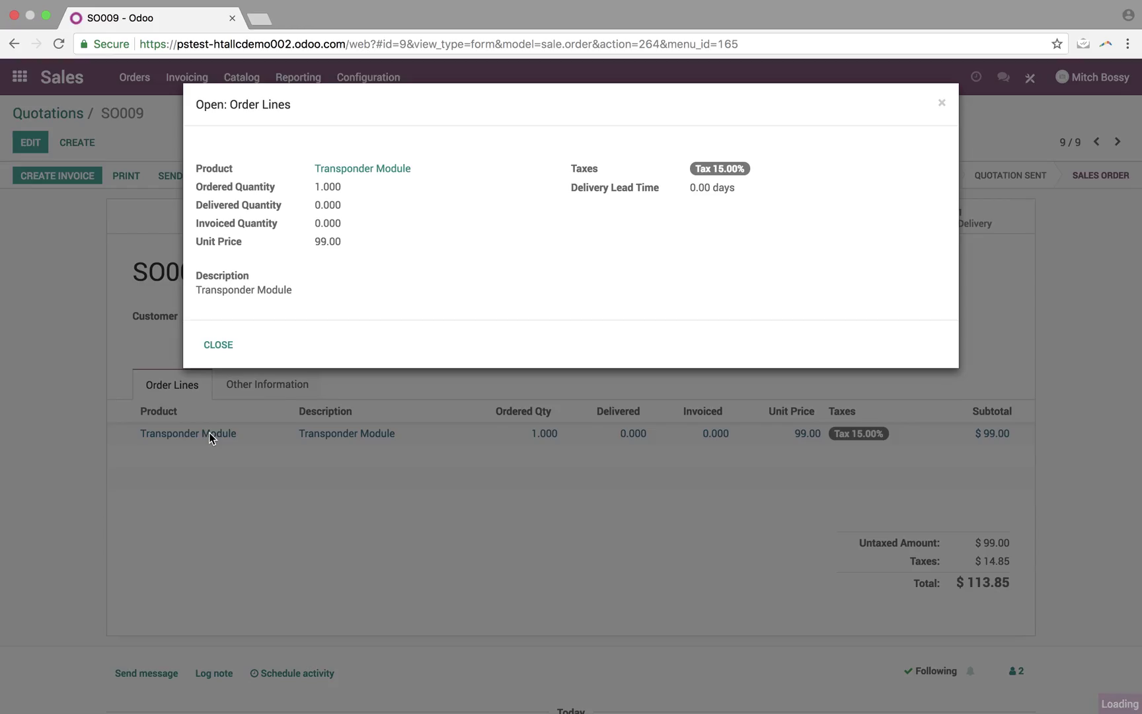
{"action": "left_click", "coordinate": [380, 169]}
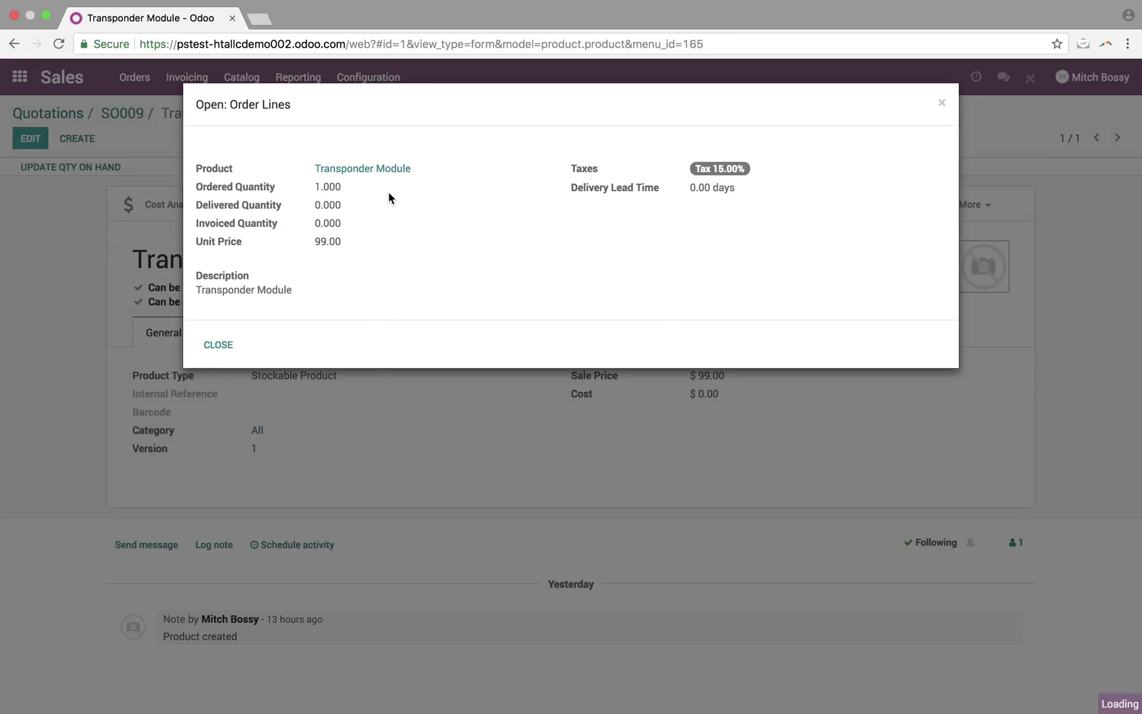
{"action": "left_click", "coordinate": [217, 344]}
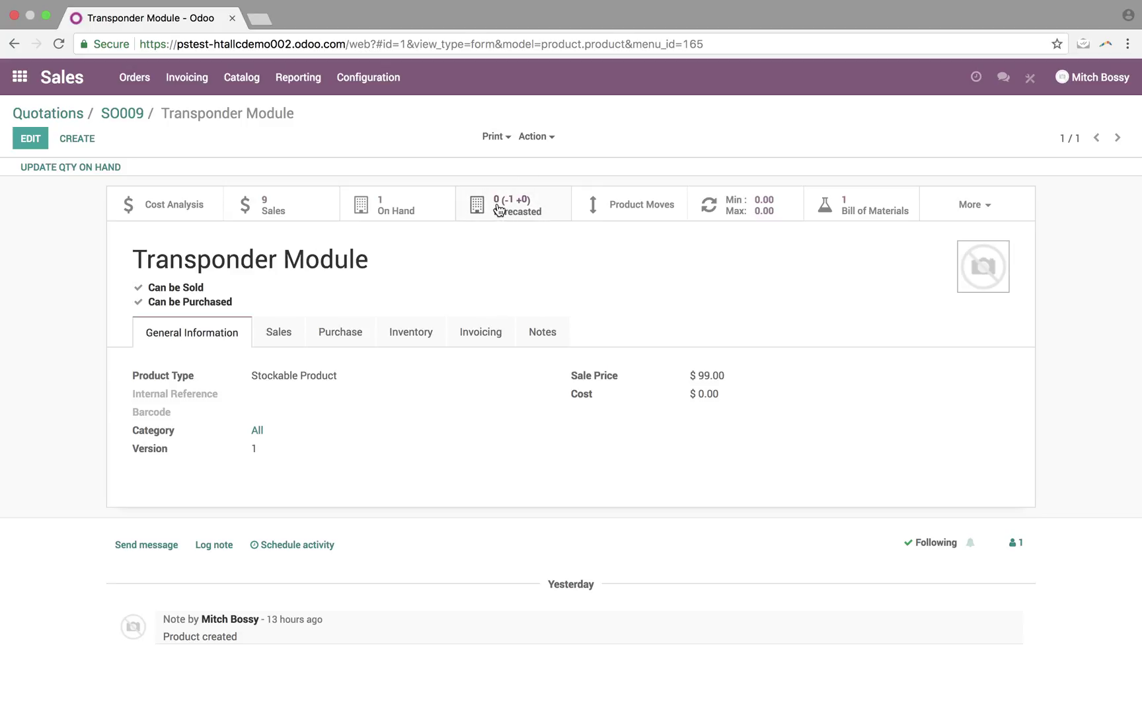
{"action": "left_click", "coordinate": [130, 116]}
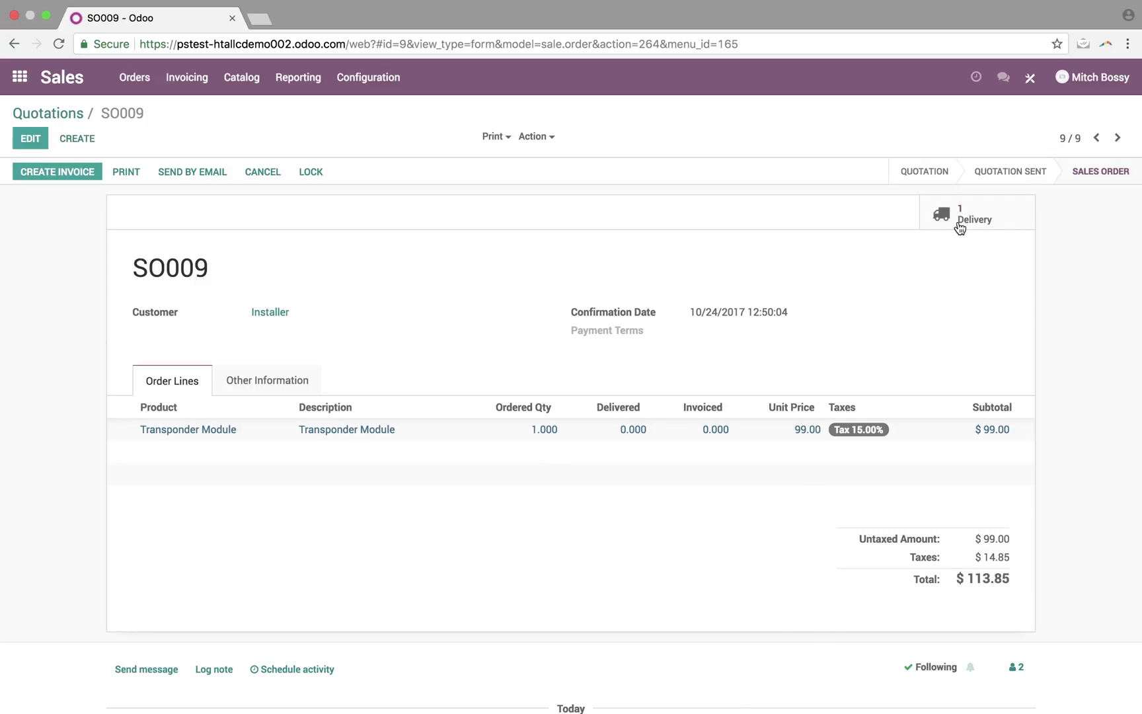
Step: Locate delivery WH/OUT/00009 among Inventory's waiting delivery orders
{"action": "left_click", "coordinate": [959, 225]}
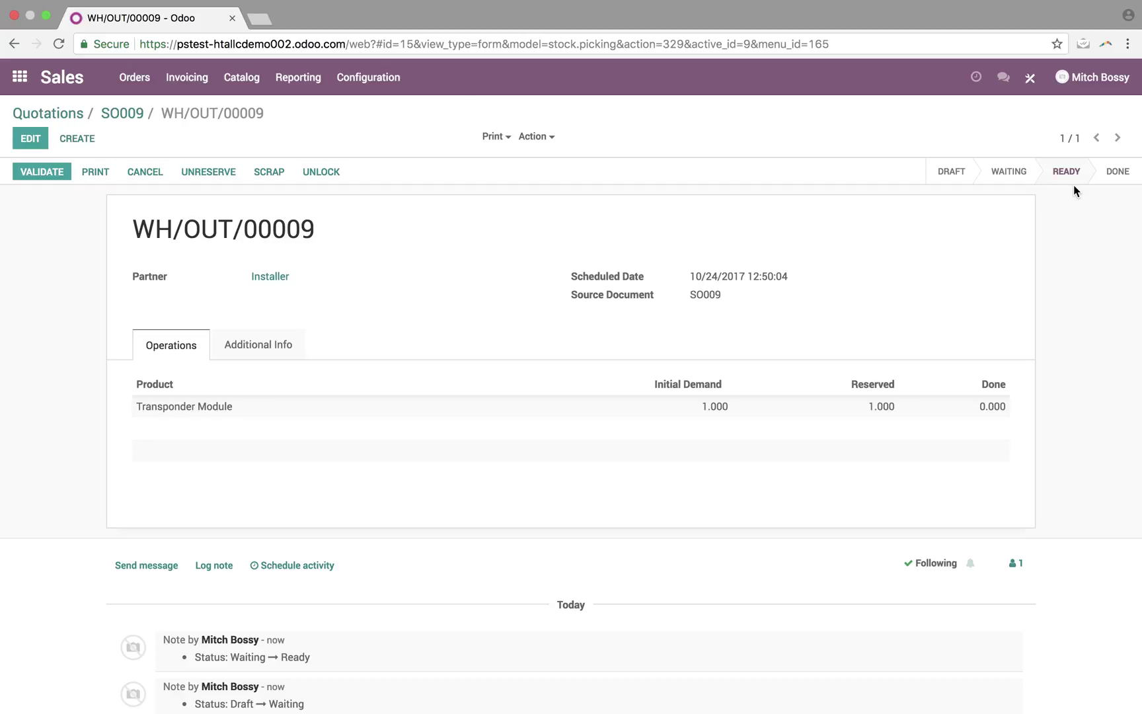
{"action": "left_click", "coordinate": [19, 80]}
{"action": "type", "text": "inve"}
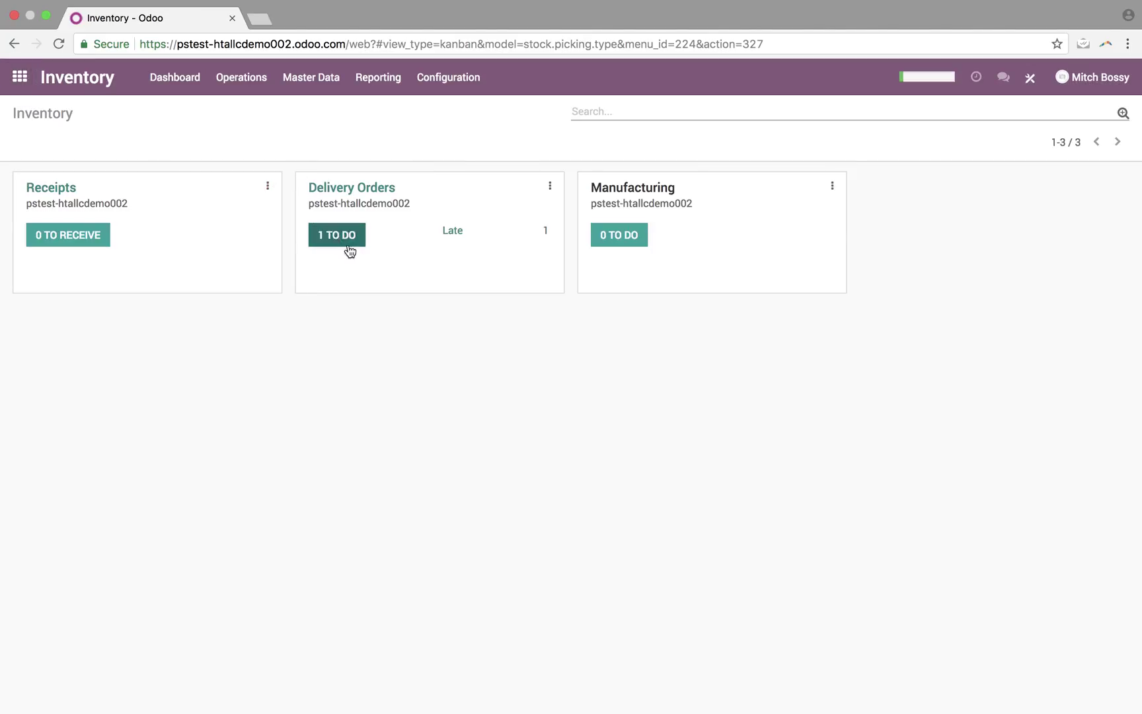
{"action": "left_click", "coordinate": [339, 243]}
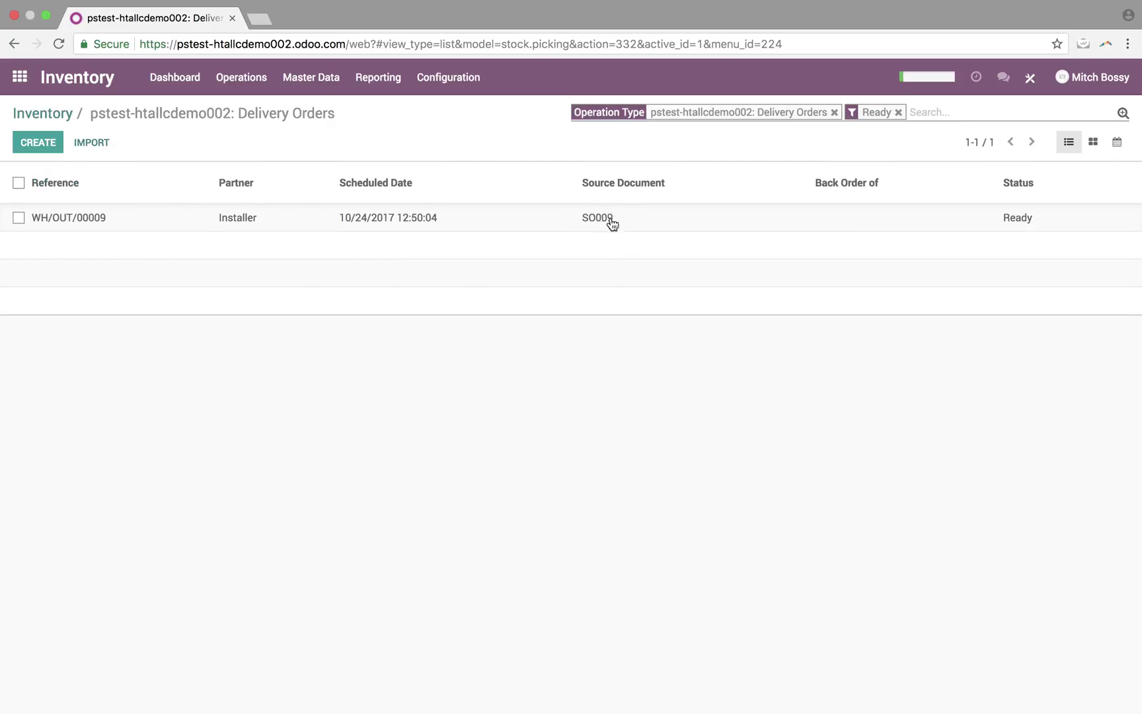
{"action": "left_click", "coordinate": [1029, 227]}
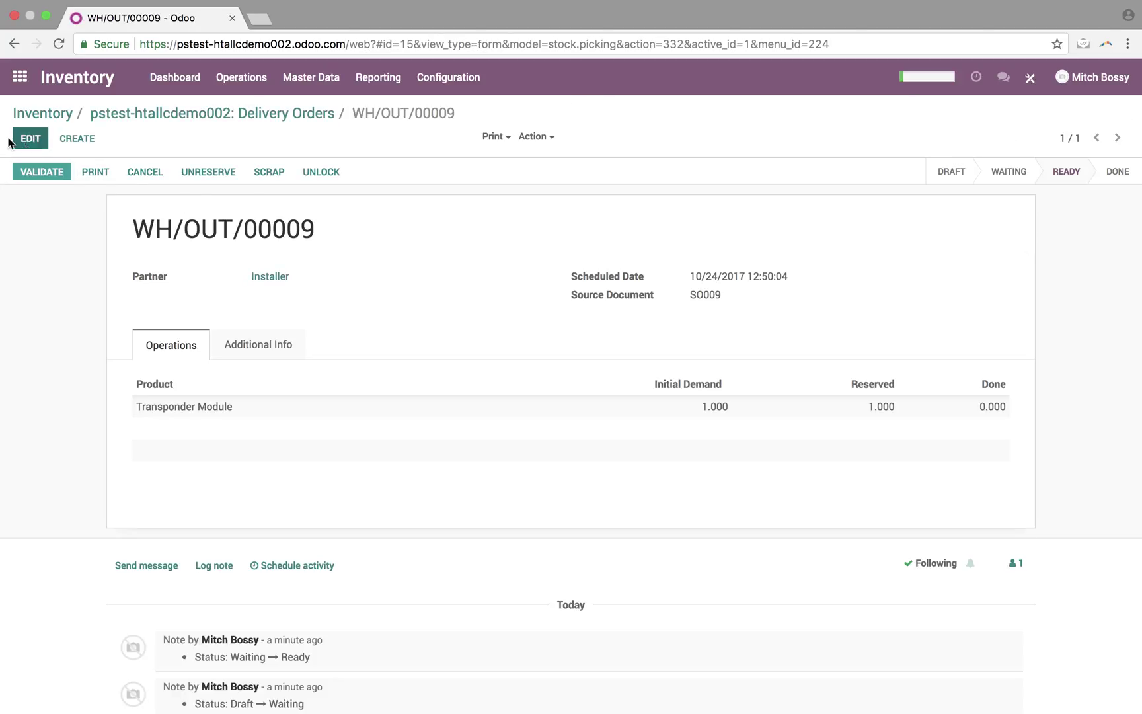
Step: Record 1.000 done for the Transponder Module, save, and validate the delivery
{"action": "left_click", "coordinate": [27, 139]}
{"action": "left_click", "coordinate": [960, 405]}
{"action": "type", "text": "1"}
{"action": "left_click", "coordinate": [1089, 439]}
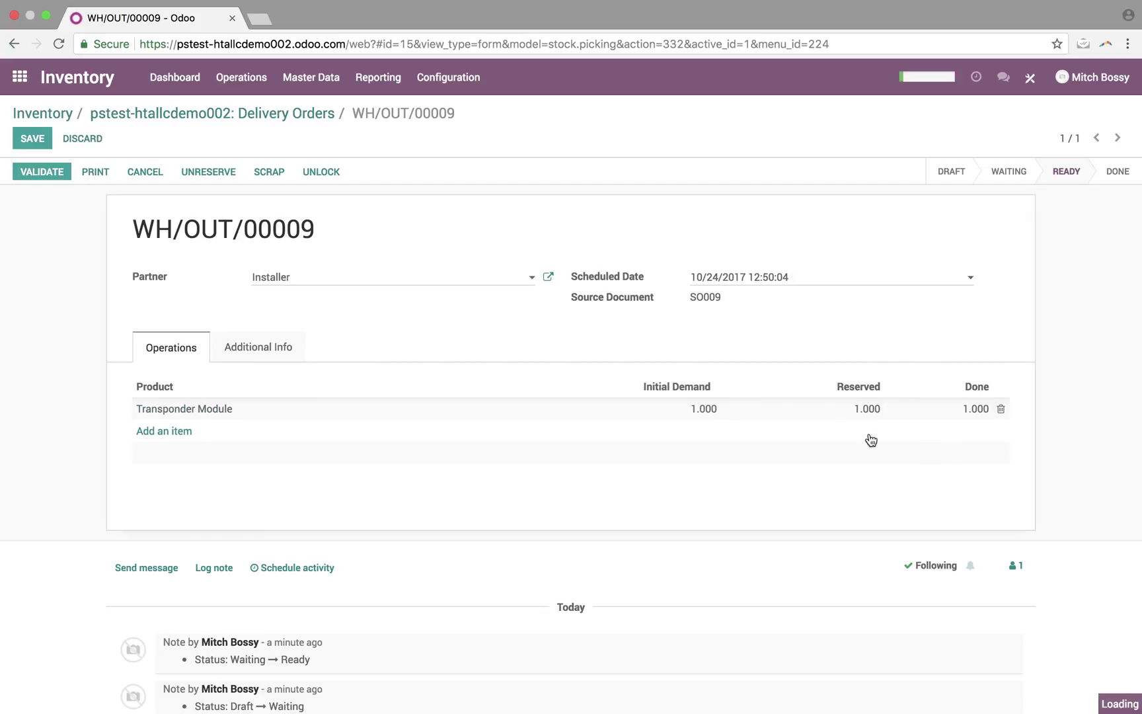
{"action": "left_click", "coordinate": [36, 147]}
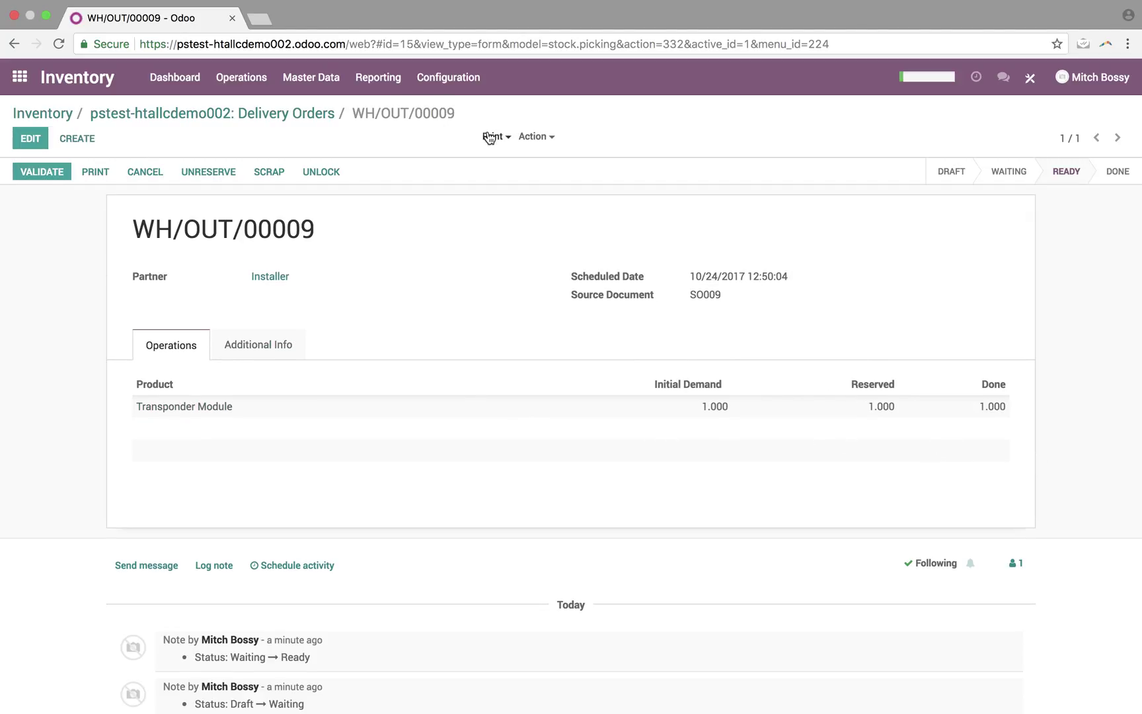
{"action": "left_click", "coordinate": [488, 137]}
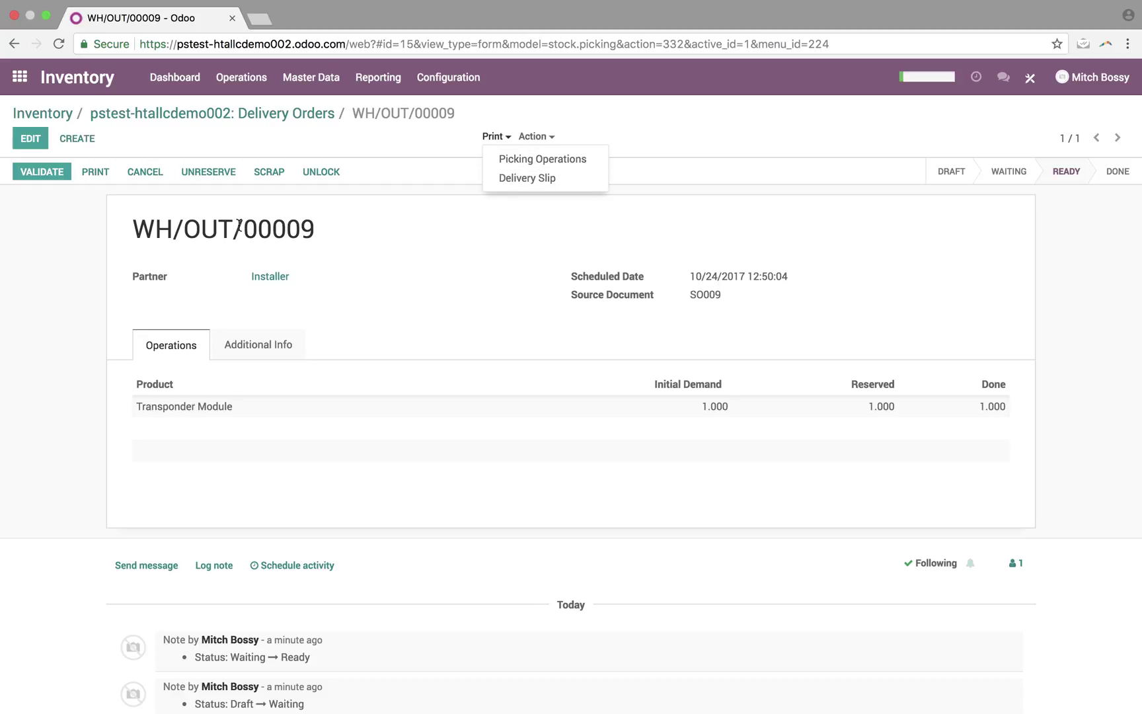
{"action": "left_click", "coordinate": [44, 284]}
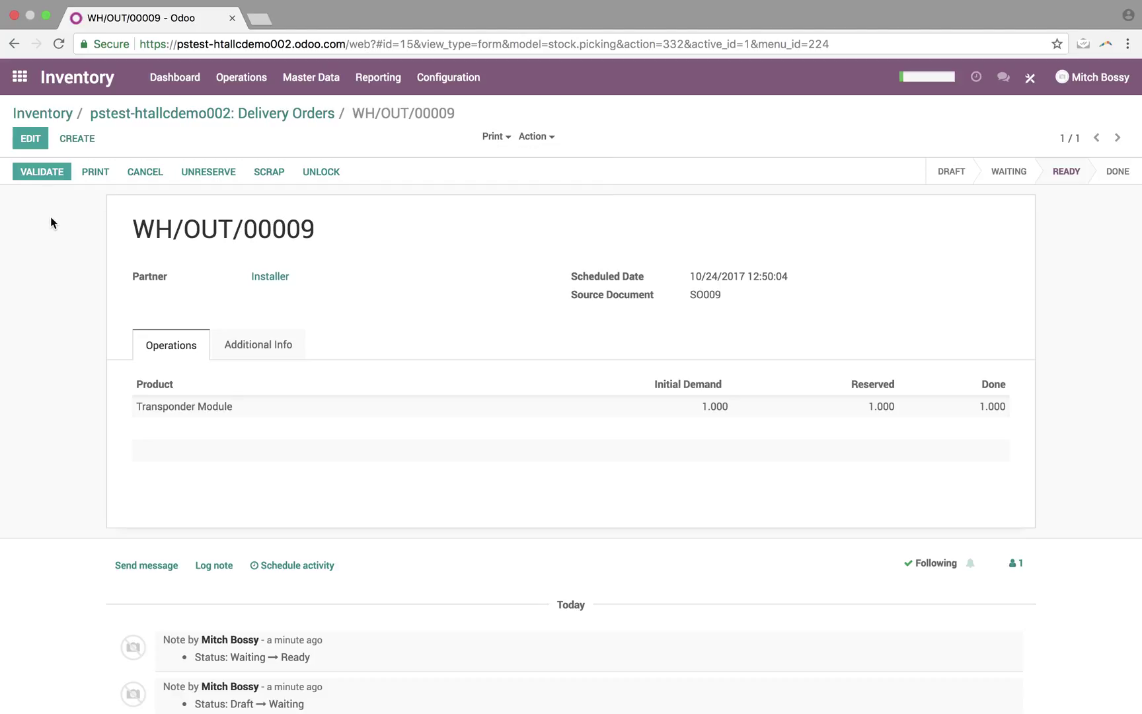
{"action": "left_click", "coordinate": [42, 171]}
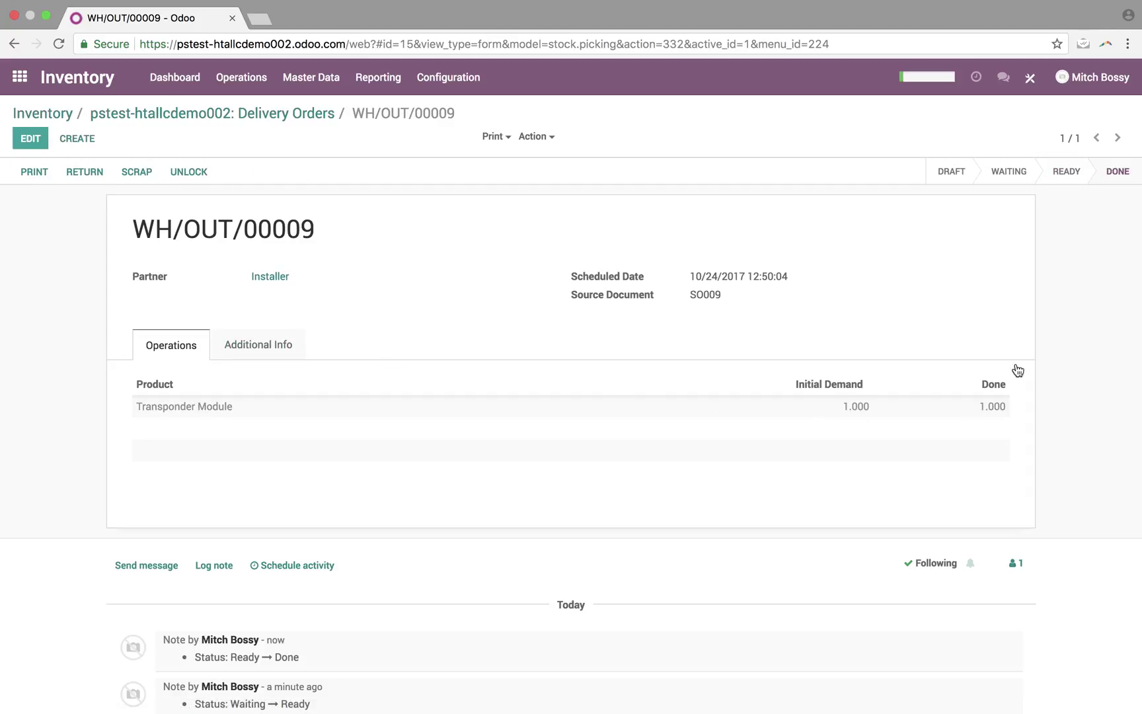
{"action": "scroll", "coordinate": [953, 454], "scroll_direction": "down", "scroll_amount": 3}
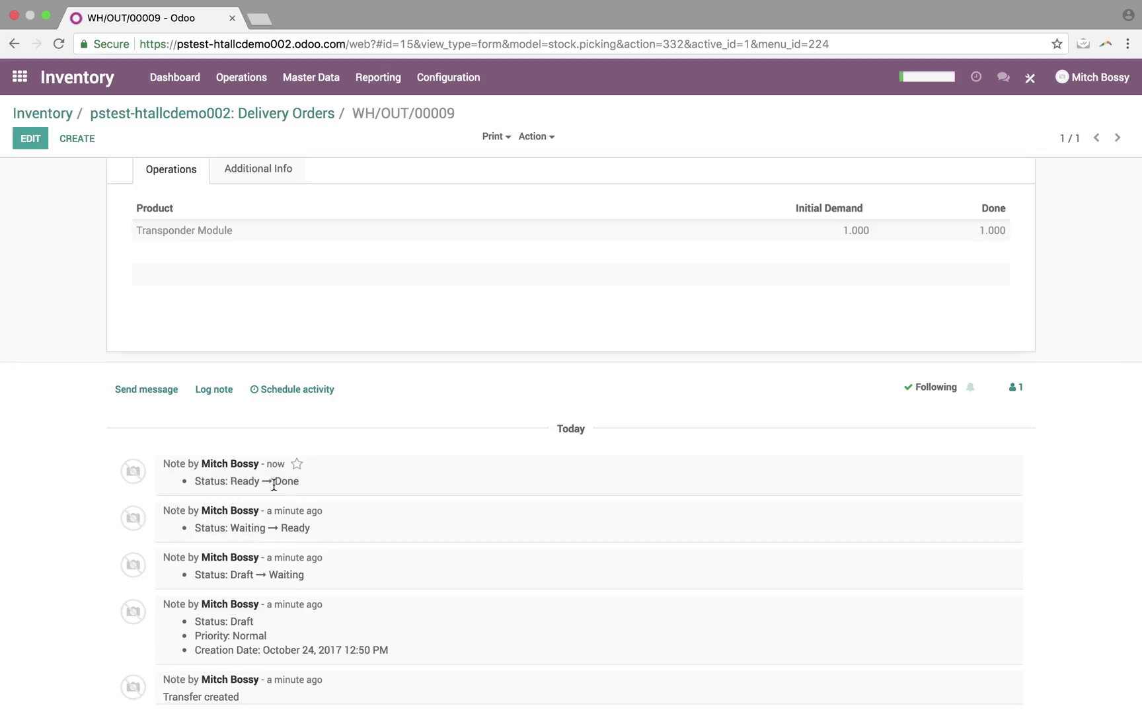
{"action": "scroll", "coordinate": [290, 482], "scroll_direction": "up", "scroll_amount": 3}
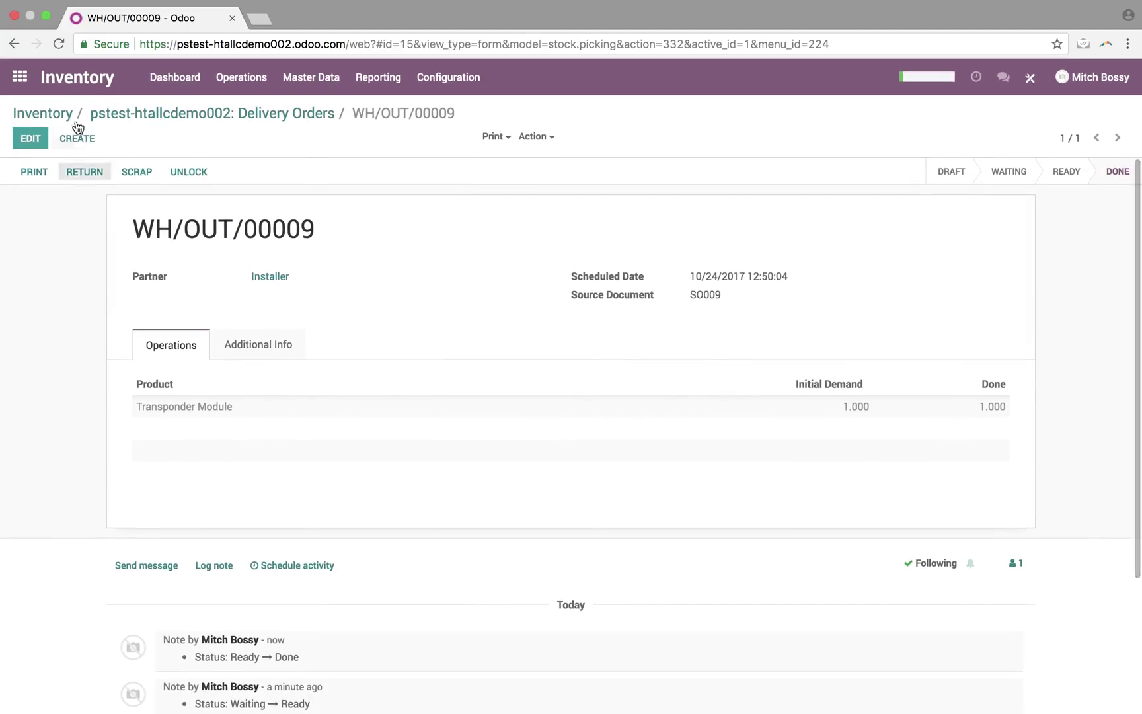
Step: Check that SO009 and its delivery show 1.000 Transponder Module delivered
{"action": "left_click", "coordinate": [20, 77]}
{"action": "type", "text": "order"}
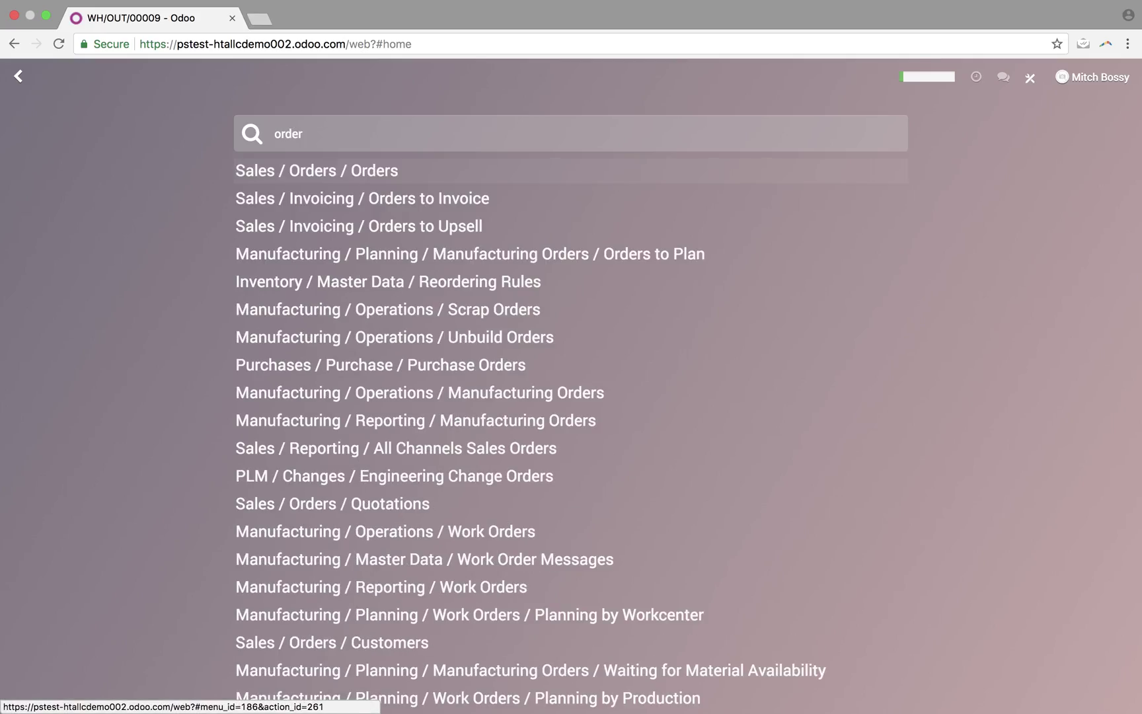
{"action": "left_click", "coordinate": [379, 155]}
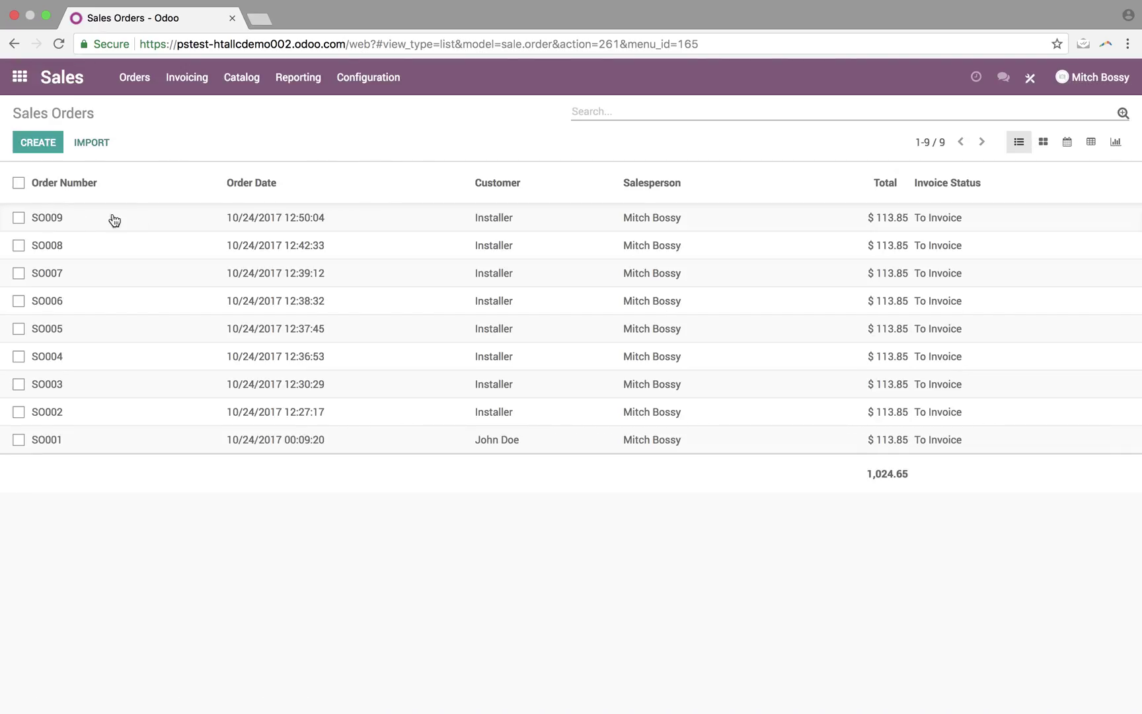
{"action": "left_click", "coordinate": [941, 223]}
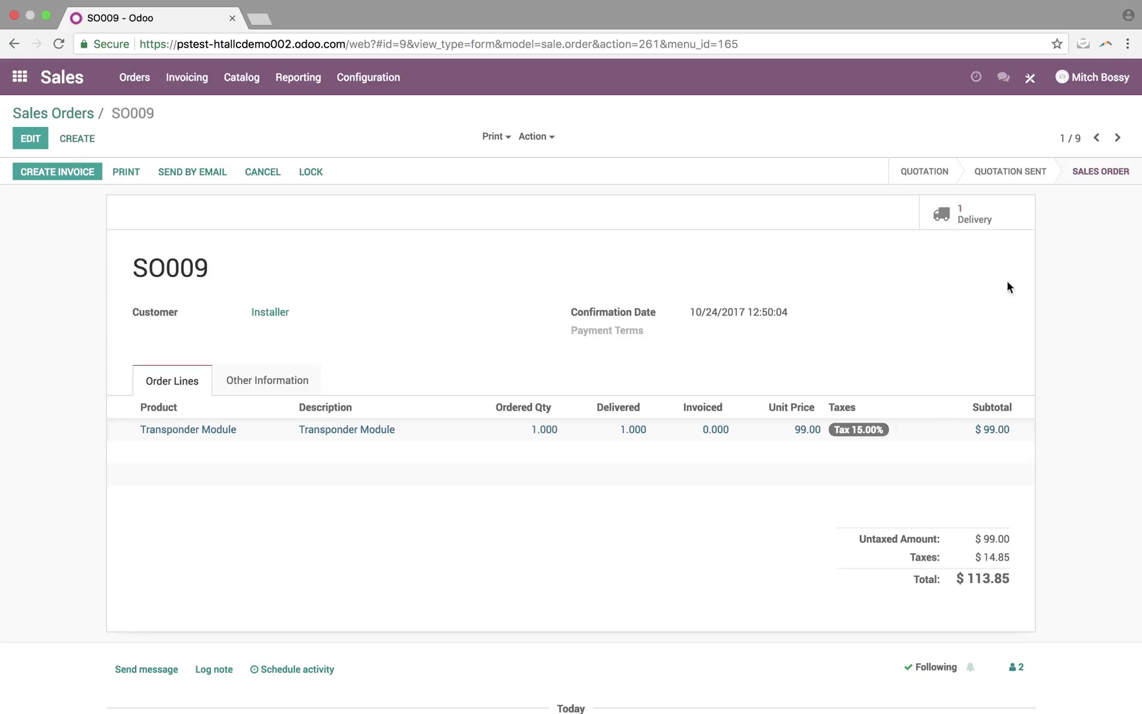
{"action": "left_click", "coordinate": [1003, 221]}
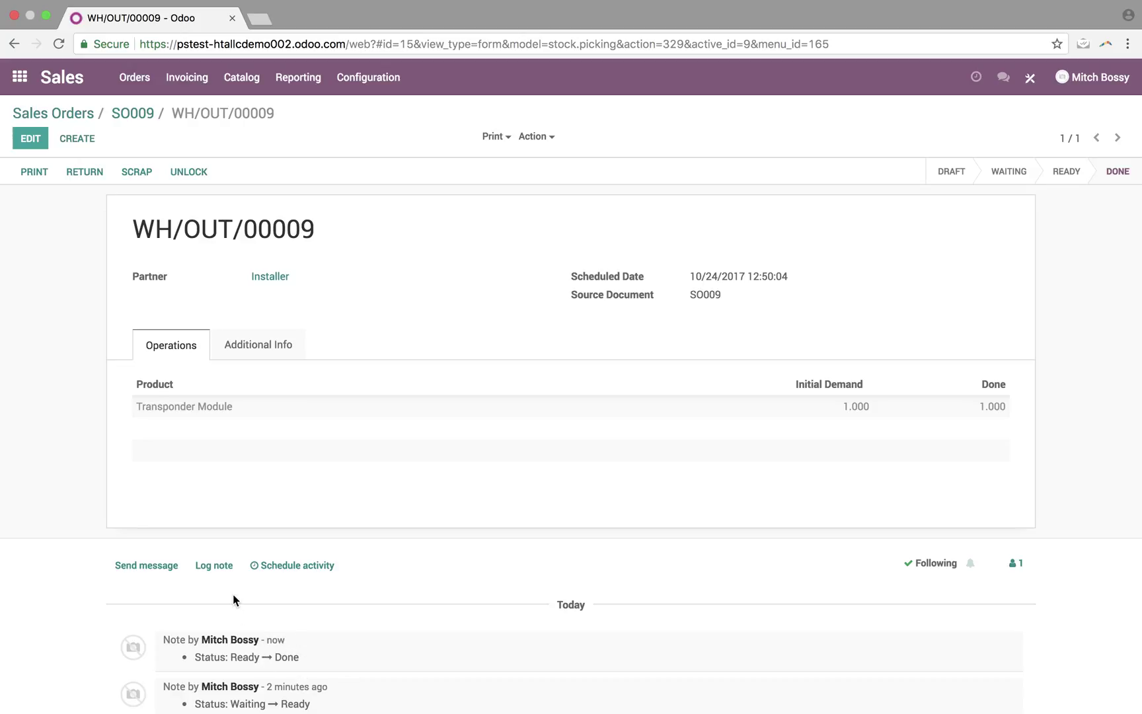
{"action": "left_click", "coordinate": [126, 114]}
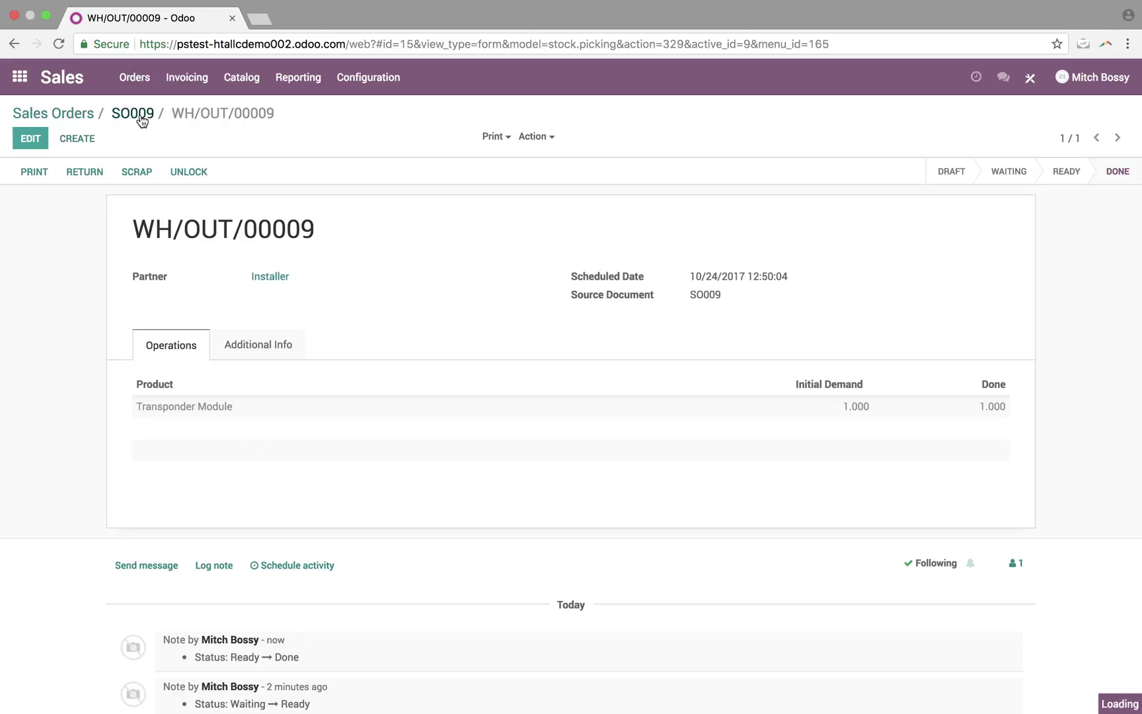
{"action": "left_click", "coordinate": [92, 119]}
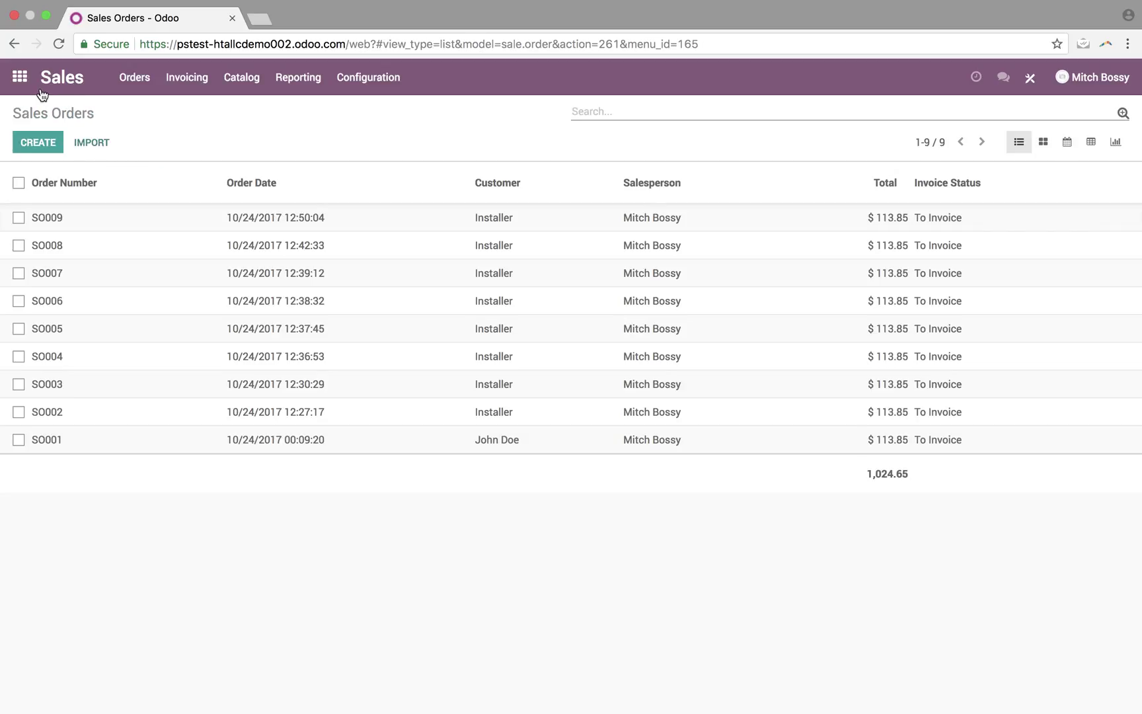
Step: Show Inventory products in list view with their quantities on hand
{"action": "left_click", "coordinate": [26, 84]}
{"action": "type", "text": "inve"}
{"action": "key", "text": "Return"}
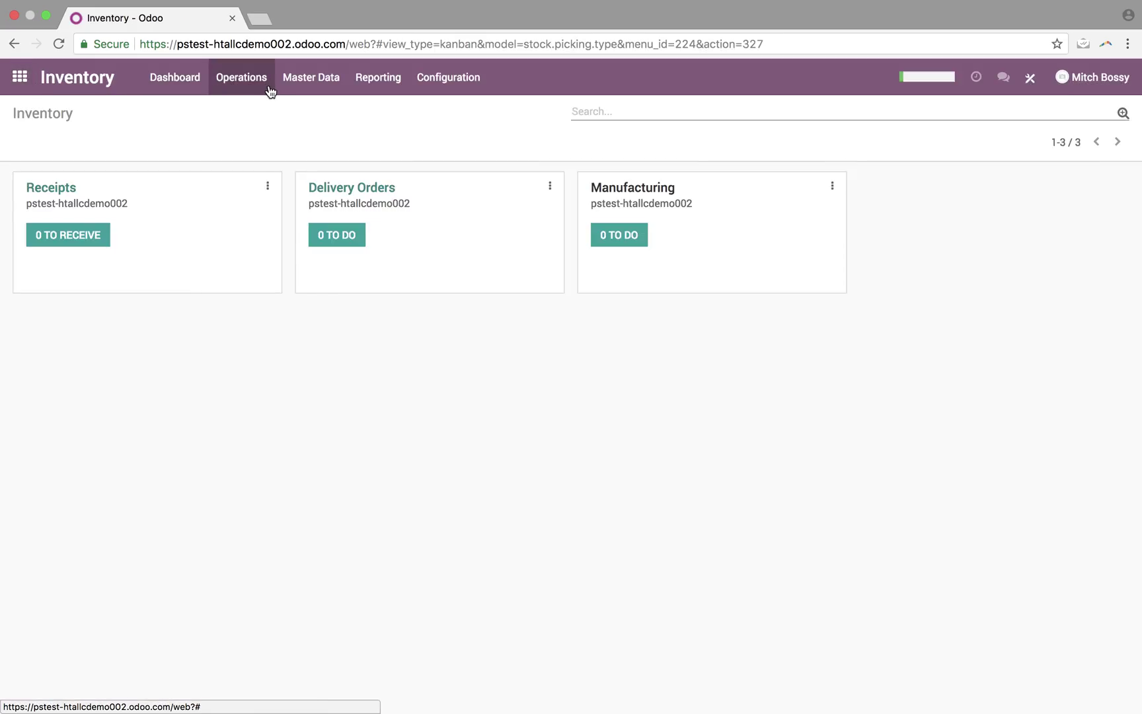
{"action": "left_click", "coordinate": [310, 77]}
{"action": "left_click", "coordinate": [310, 106]}
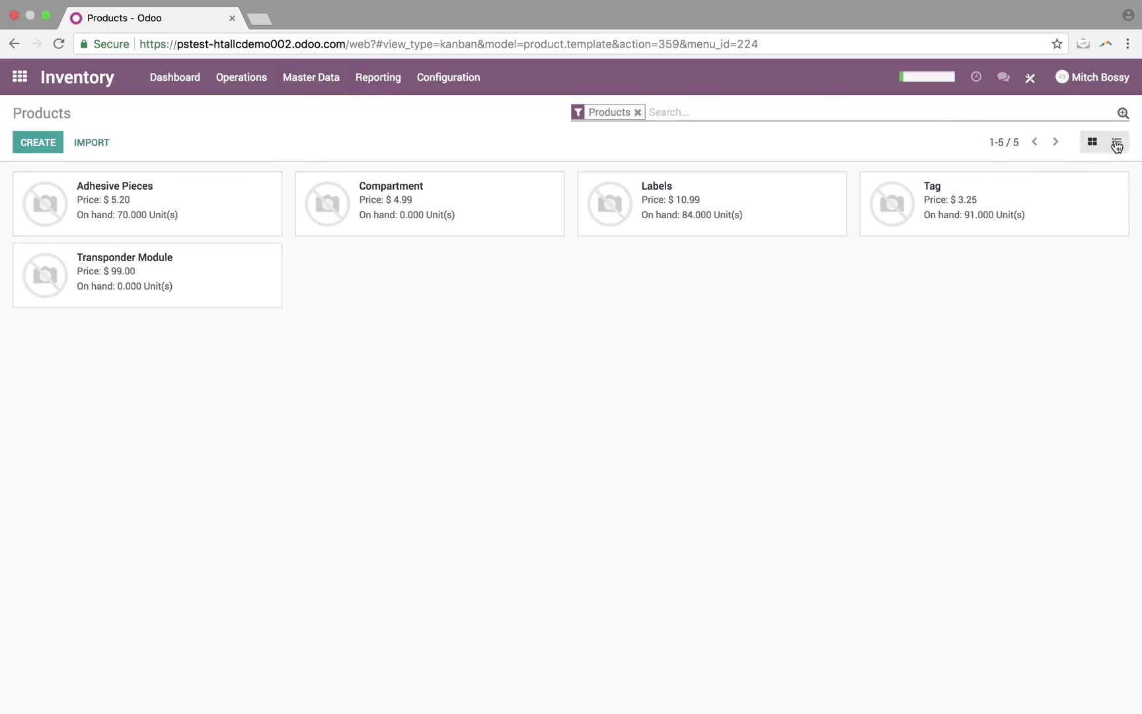
{"action": "left_click", "coordinate": [1116, 142]}
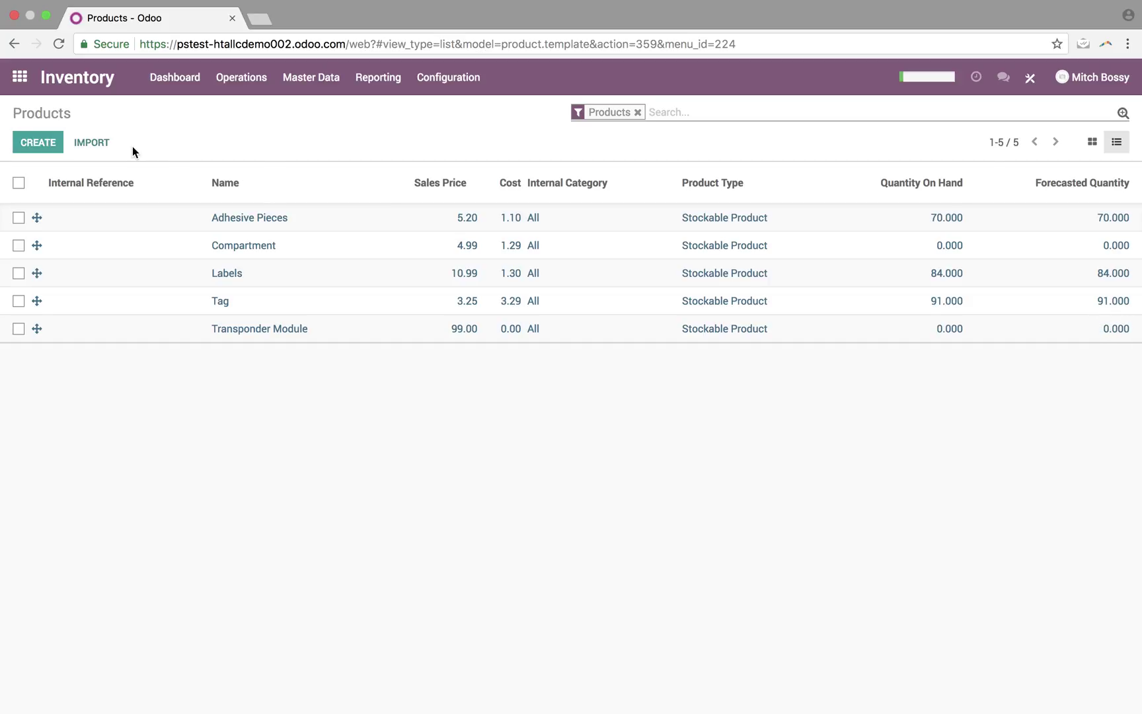
{"action": "left_click", "coordinate": [194, 93]}
Step: Read Step 7 in the Pages notes, then switch back to the Odoo Inventory dashboard
{"action": "key", "text": "ctrl+Up"}
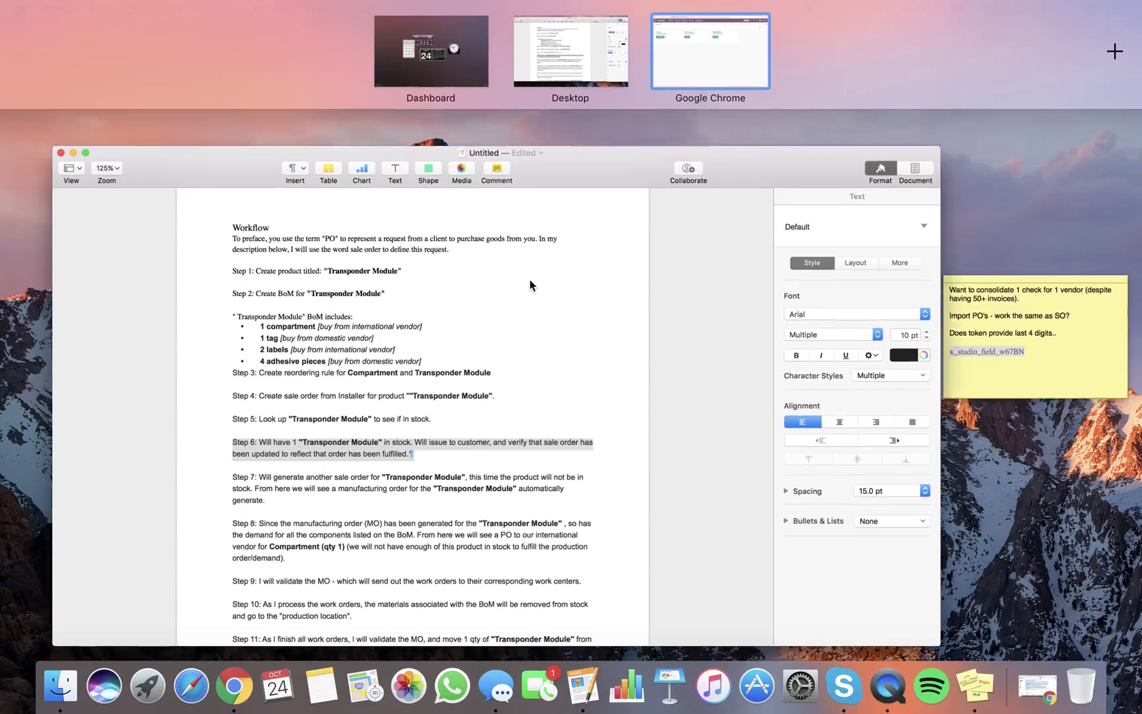
{"action": "left_click", "coordinate": [530, 279]}
{"action": "triple_click", "coordinate": [366, 452]}
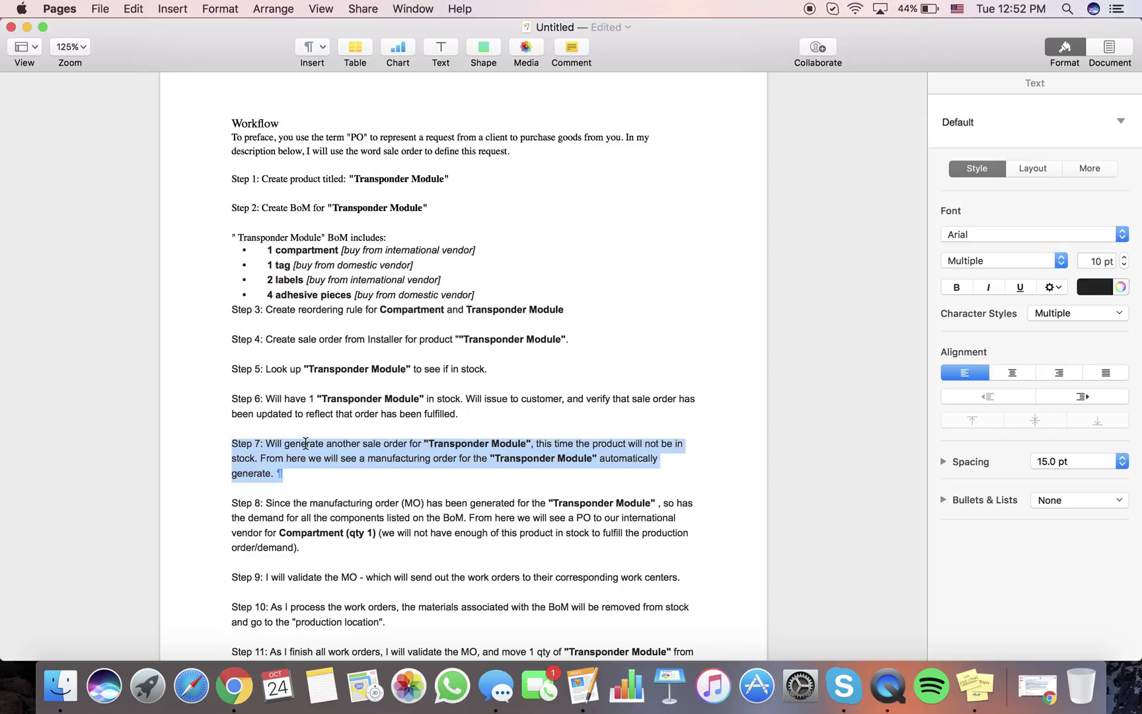
{"action": "key", "text": "ctrl+Up"}
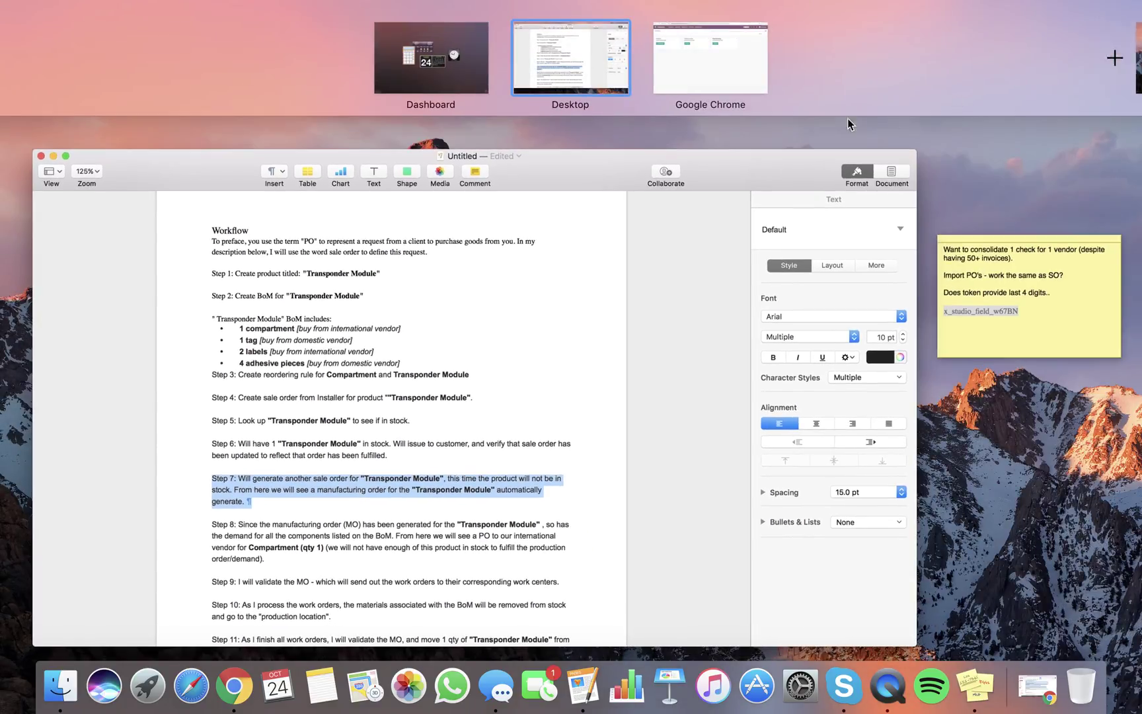
{"action": "left_click", "coordinate": [731, 56]}
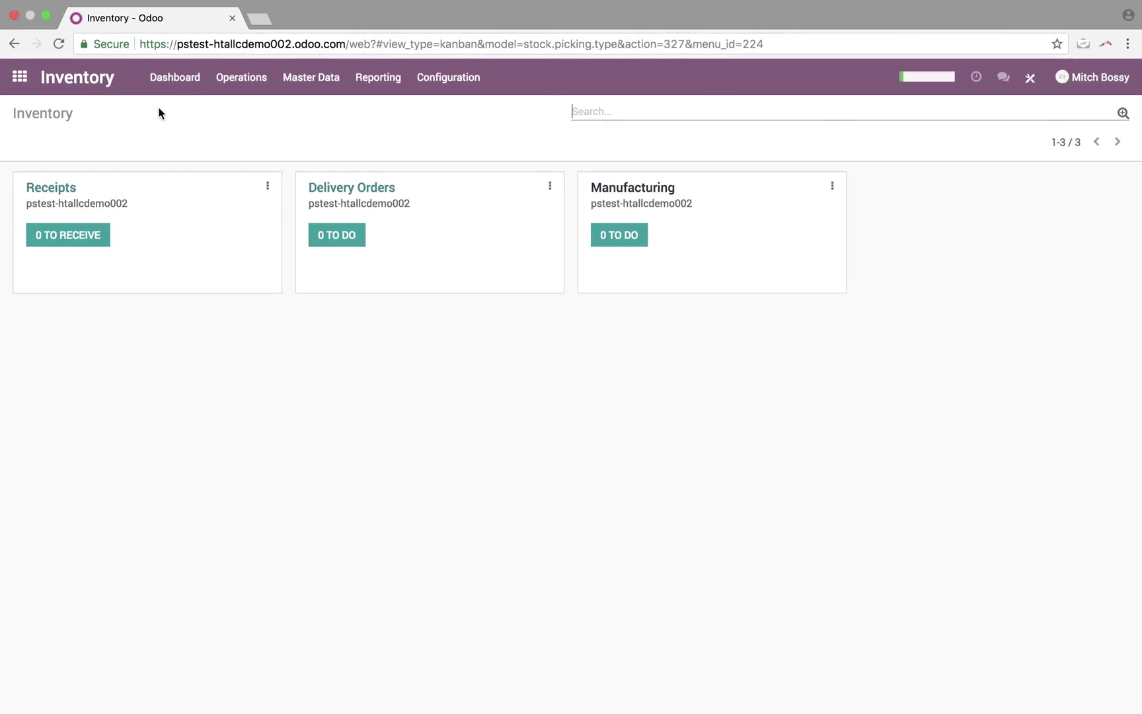
Step: Start a new sales order from the Orders list with Installer as the customer
{"action": "left_click", "coordinate": [32, 89]}
{"action": "type", "text": "order"}
{"action": "key", "text": "Return"}
{"action": "left_click", "coordinate": [38, 142]}
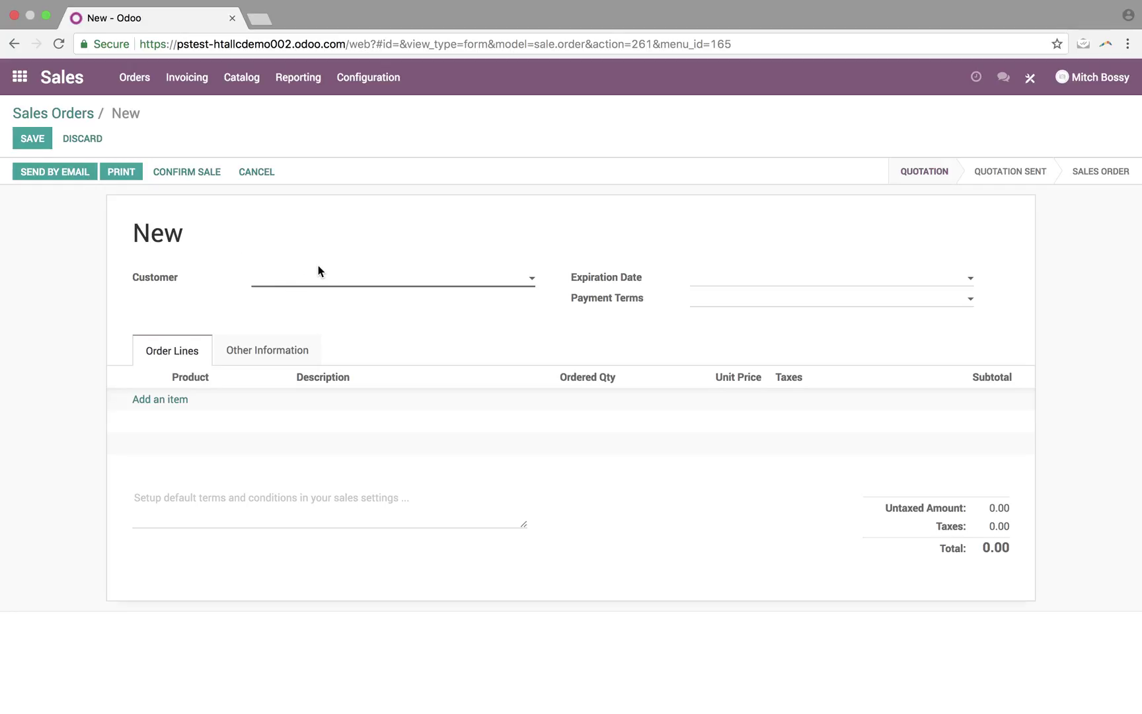
{"action": "left_click", "coordinate": [318, 273]}
{"action": "type", "text": "in"}
{"action": "left_click", "coordinate": [320, 301]}
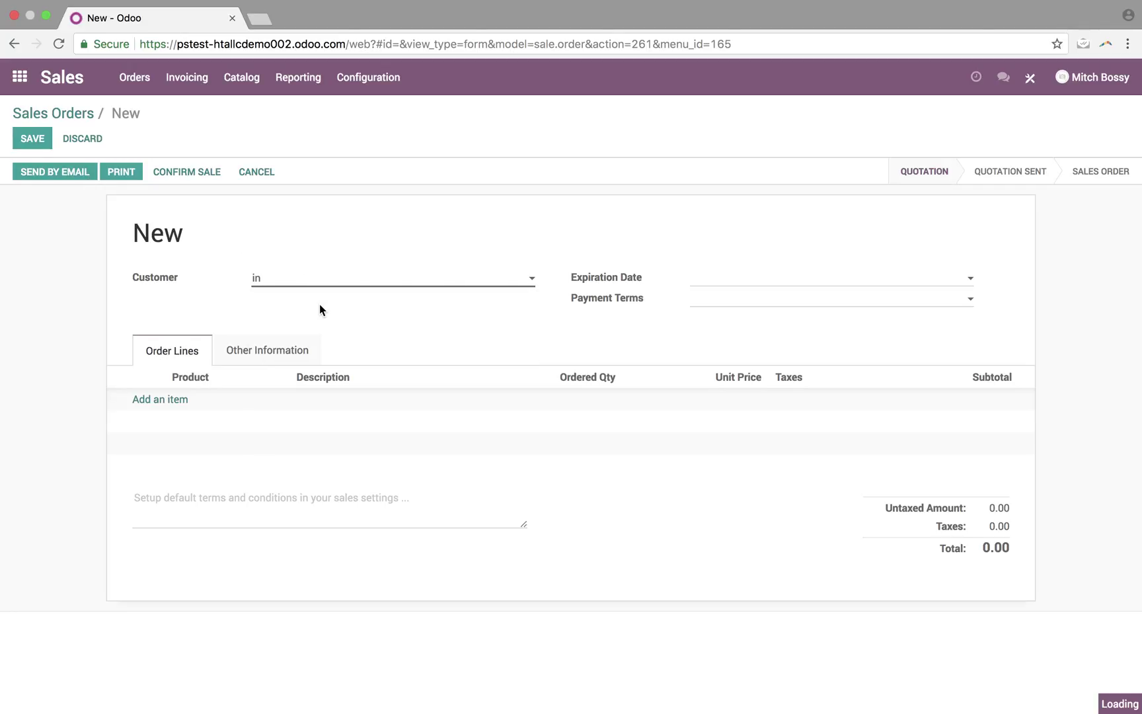
Step: Add one Transponder Module, dismiss the low-stock warning, then save and confirm the order
{"action": "left_click", "coordinate": [184, 401]}
{"action": "type", "text": "tr"}
{"action": "left_click", "coordinate": [208, 427]}
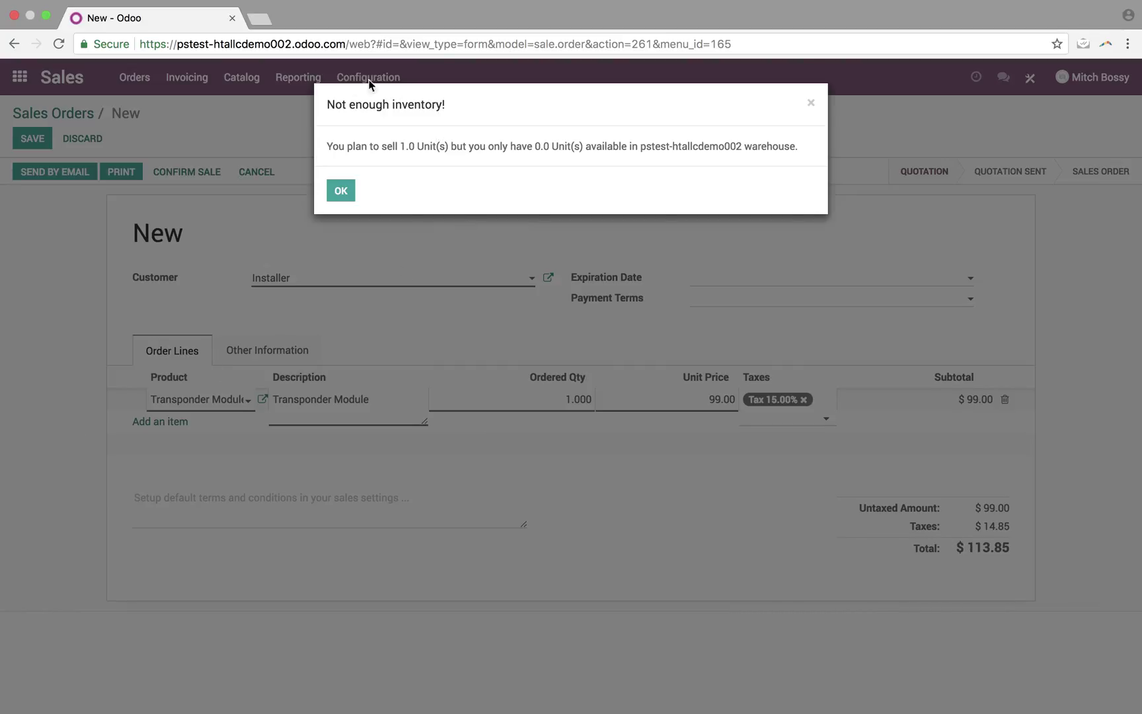
{"action": "left_click", "coordinate": [341, 191]}
{"action": "left_click", "coordinate": [28, 139]}
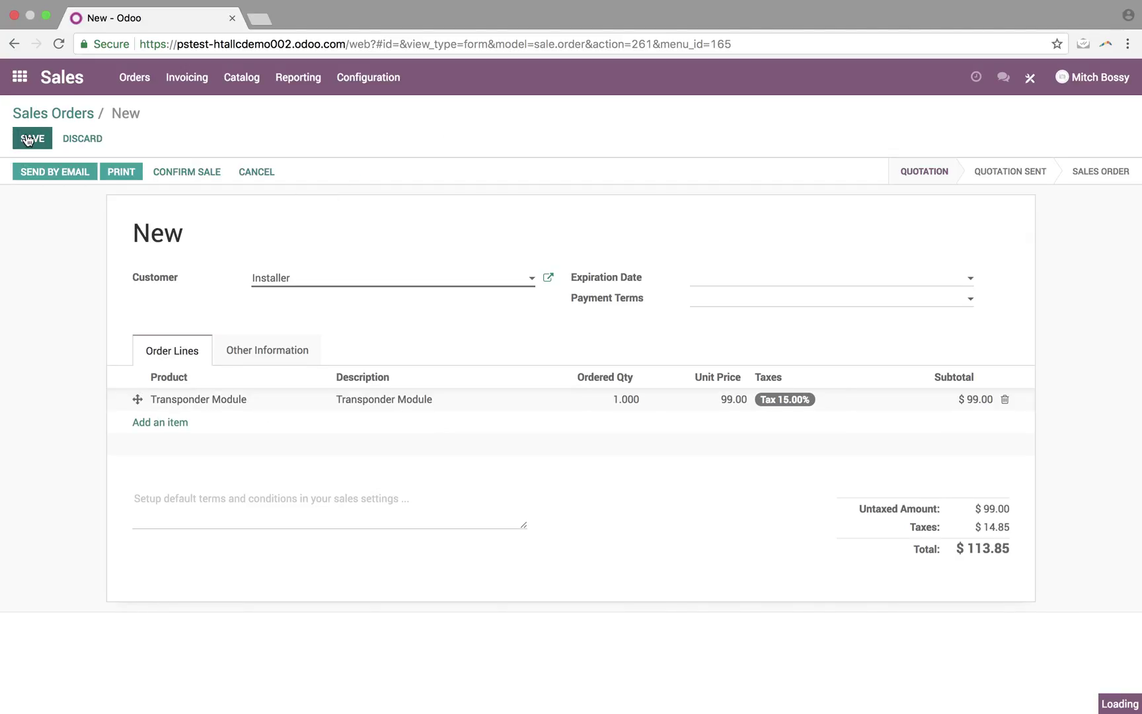
{"action": "left_click", "coordinate": [189, 177]}
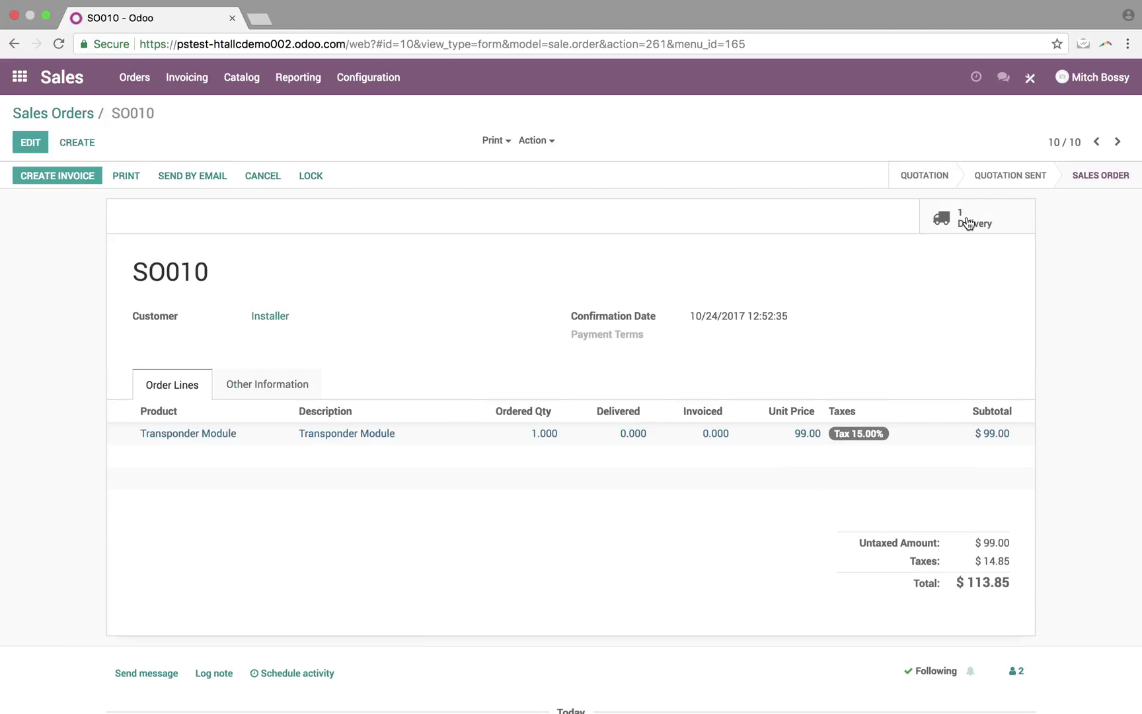
Step: Open SO010's delivery order WH/OUT/00010
{"action": "left_click", "coordinate": [967, 223]}
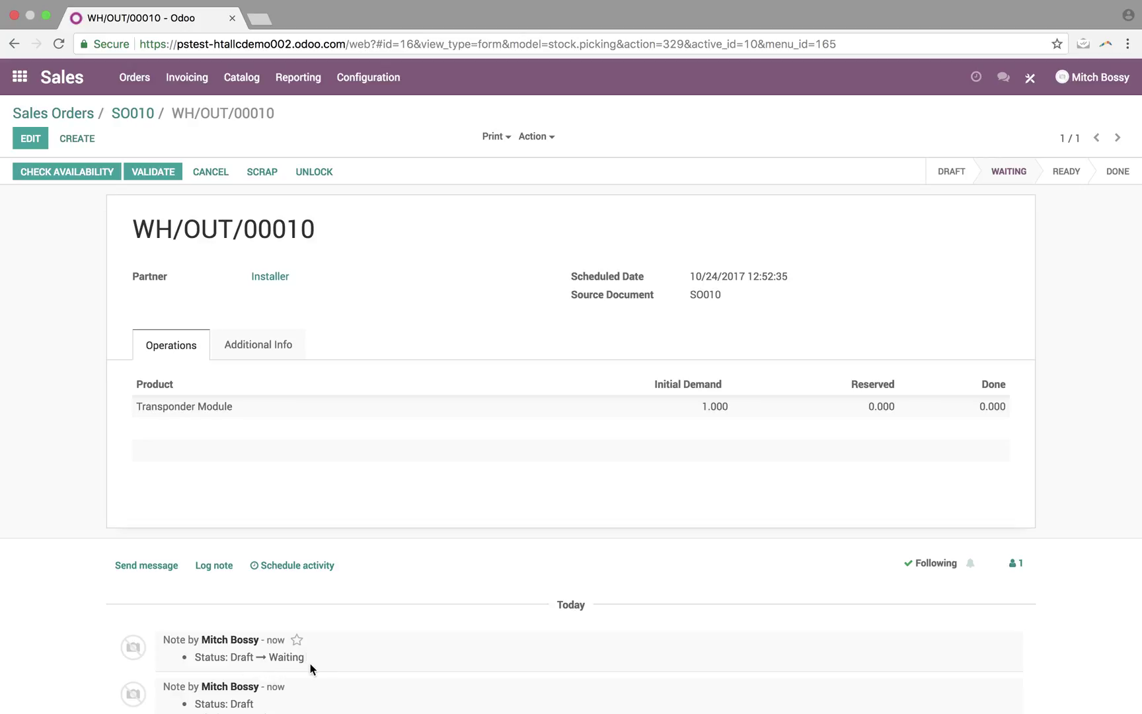
Step: Run the schedulers from Inventory's Operations > Run Scheduler, then return to the home screen
{"action": "left_click", "coordinate": [59, 113]}
{"action": "left_click", "coordinate": [20, 76]}
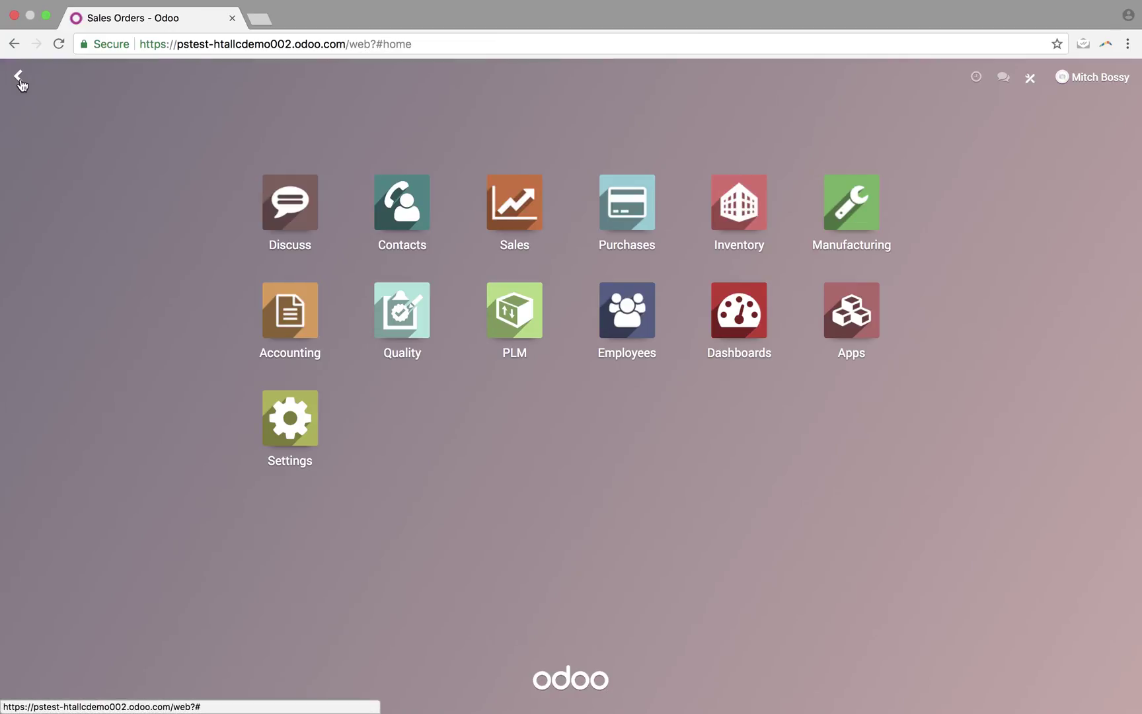
{"action": "type", "text": "inve"}
{"action": "key", "text": "Return"}
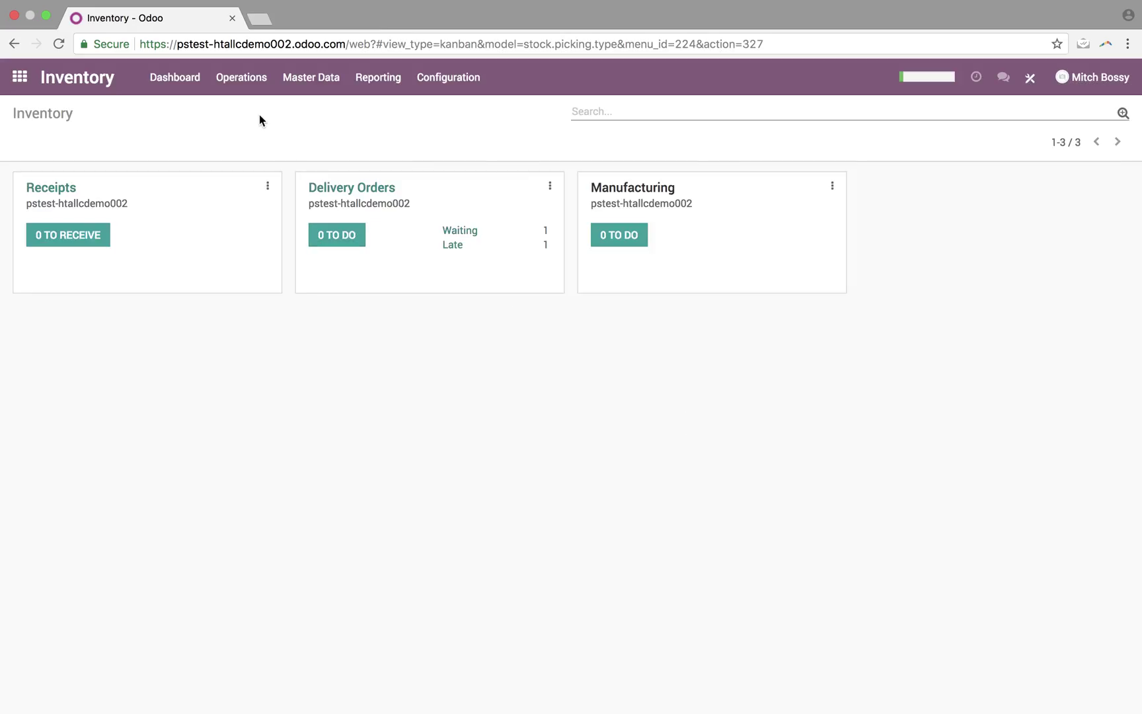
{"action": "left_click", "coordinate": [242, 78]}
{"action": "left_click", "coordinate": [248, 169]}
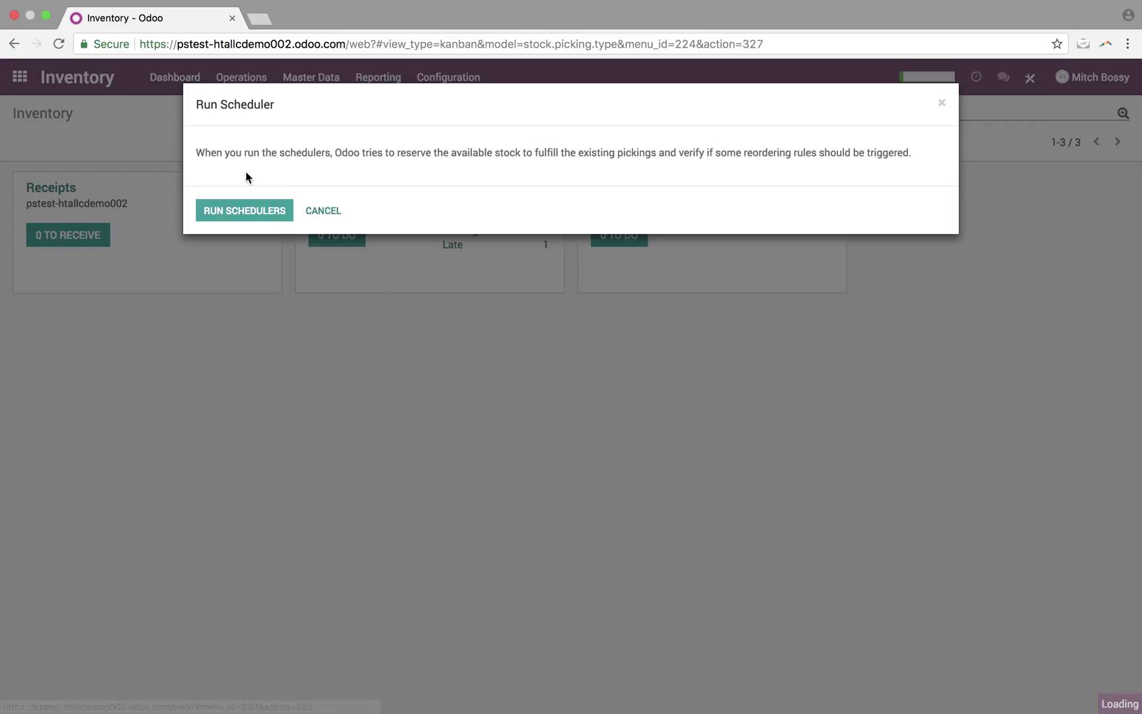
{"action": "left_click", "coordinate": [245, 214]}
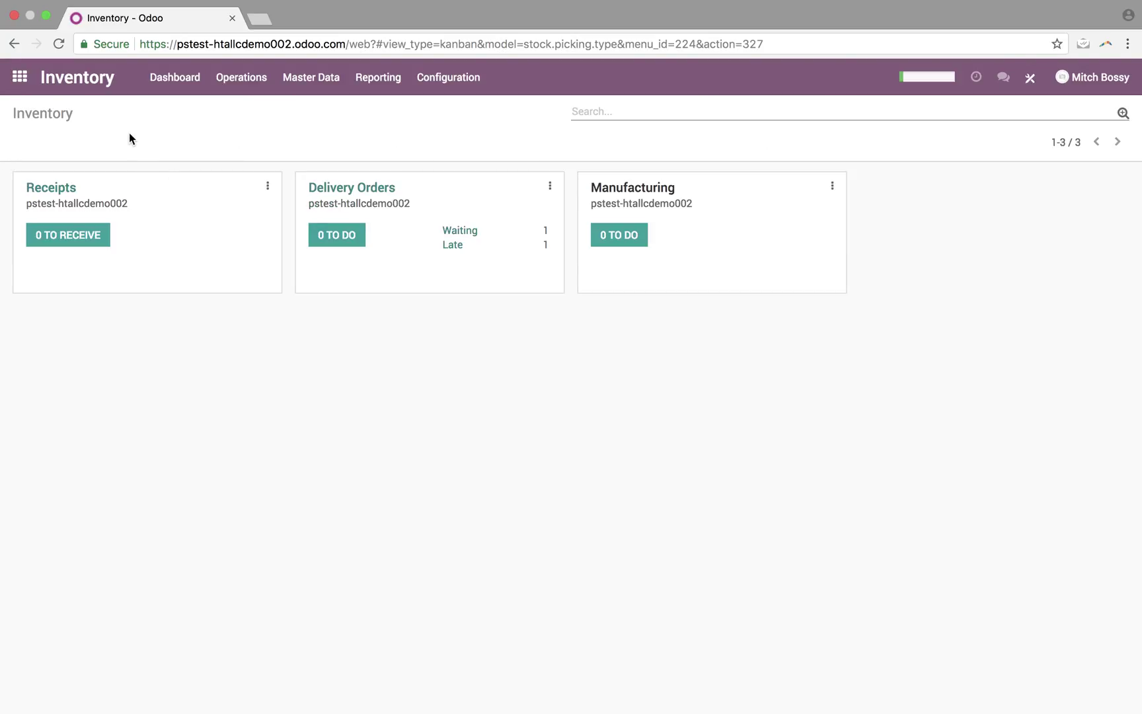
{"action": "left_click", "coordinate": [11, 72]}
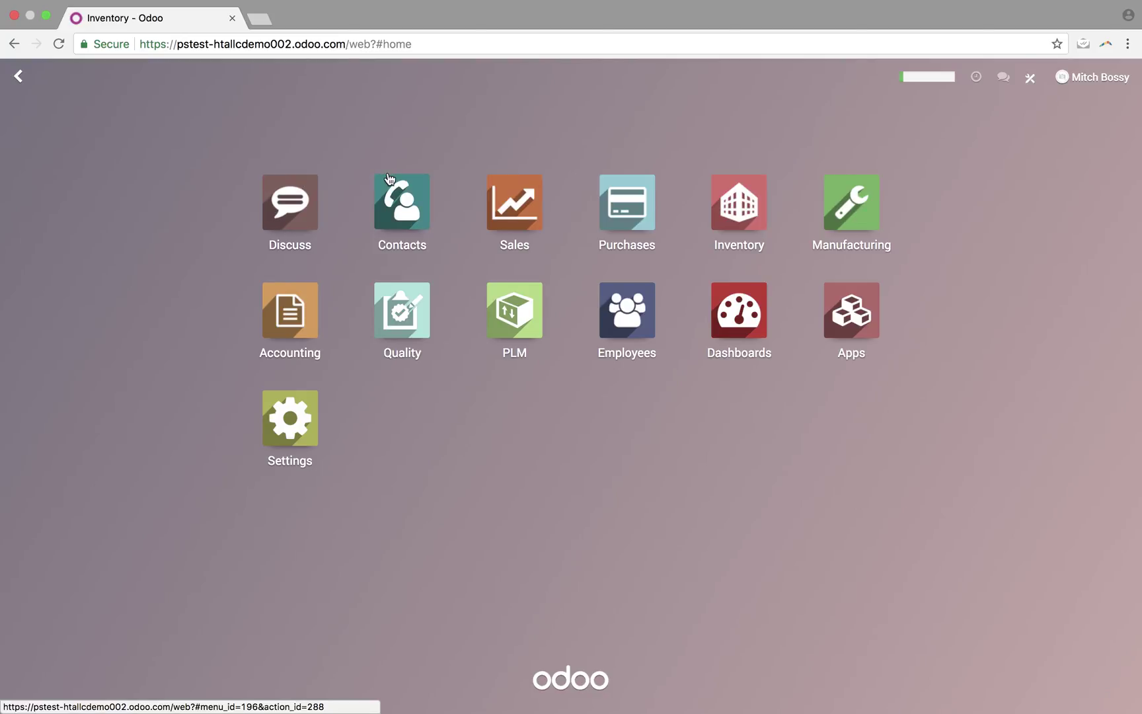
Step: Open manufacturing order MO/00008 for the Transponder Module and review its unreserved components
{"action": "left_click", "coordinate": [843, 200]}
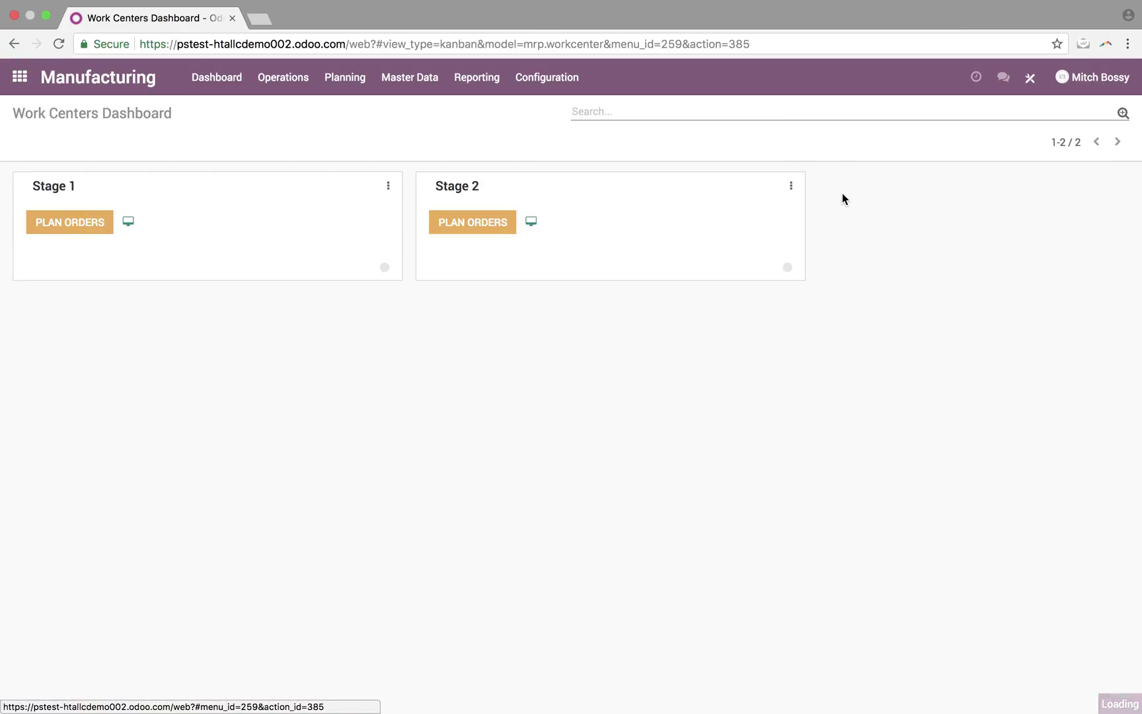
{"action": "left_click", "coordinate": [294, 79]}
{"action": "left_click", "coordinate": [291, 113]}
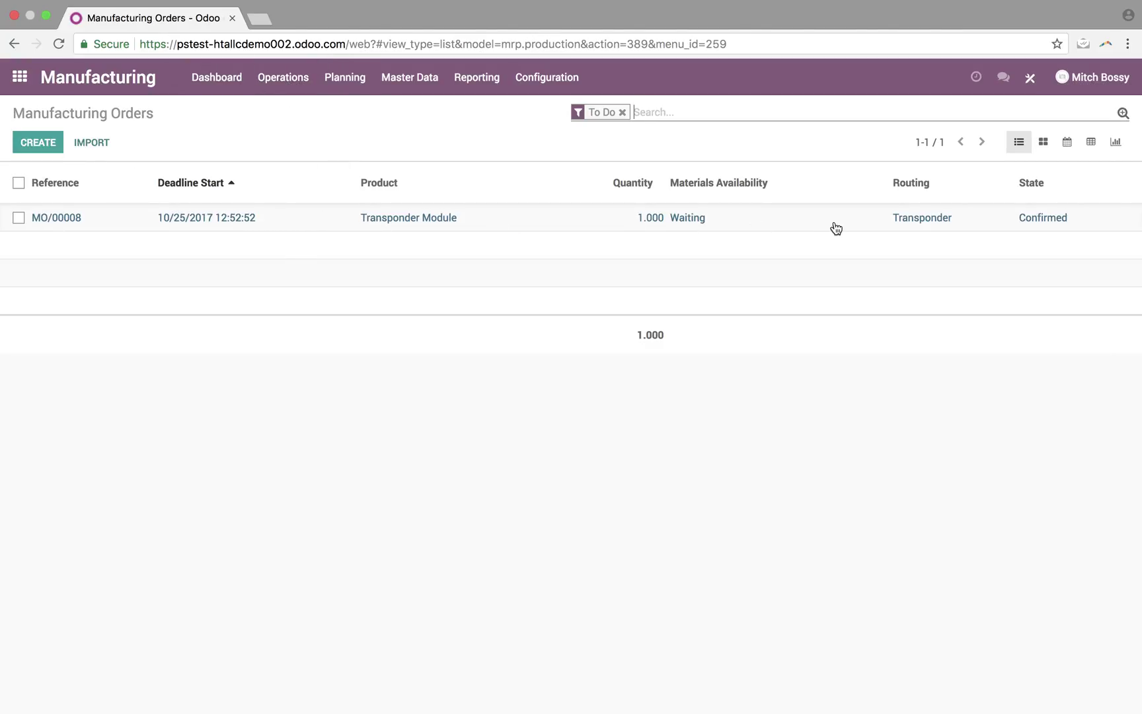
{"action": "left_click", "coordinate": [1034, 221]}
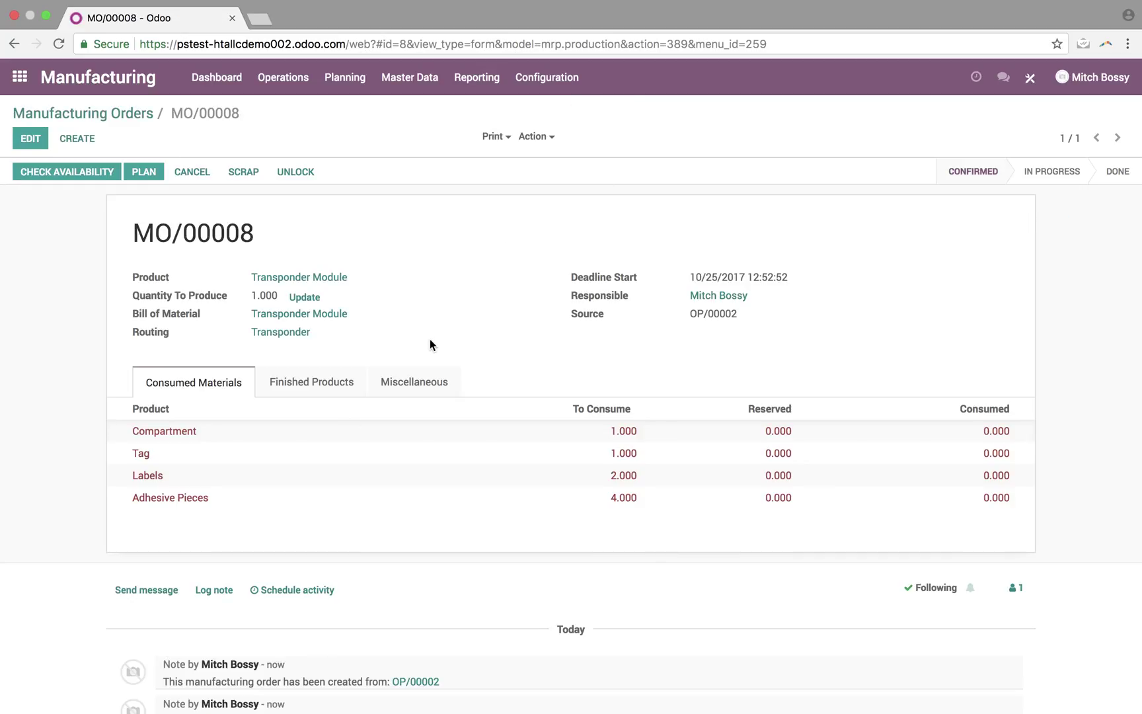
{"action": "scroll", "coordinate": [429, 340], "scroll_direction": "down", "scroll_amount": 3}
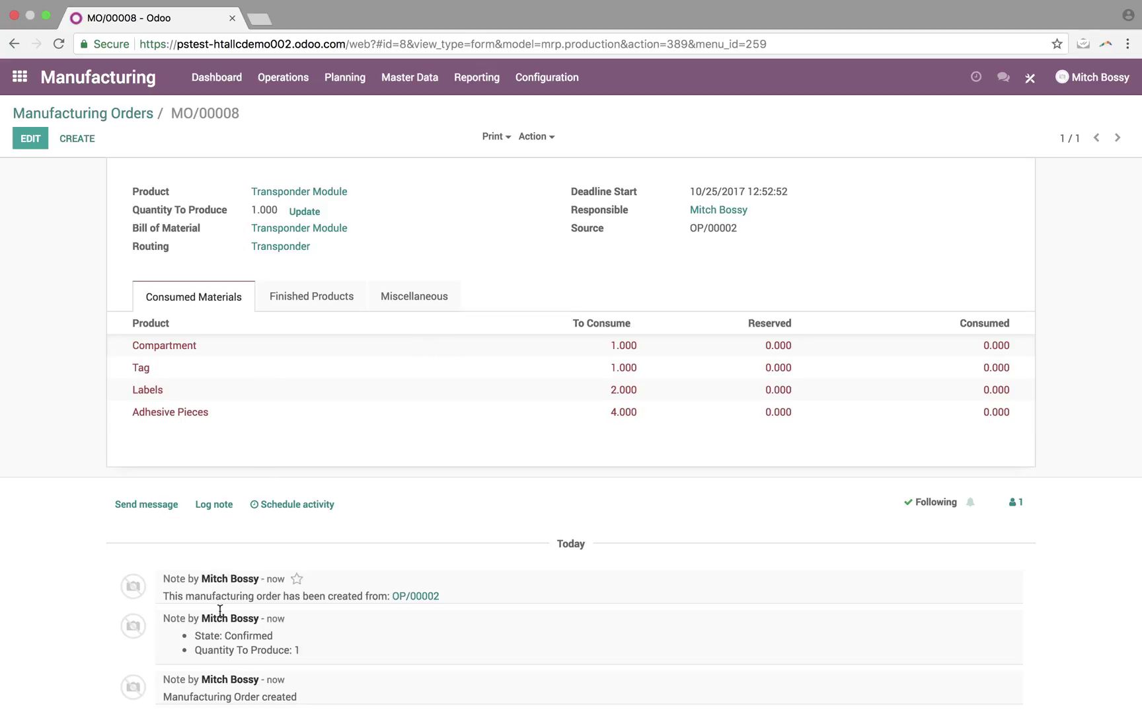
{"action": "scroll", "coordinate": [533, 441], "scroll_direction": "up", "scroll_amount": 3}
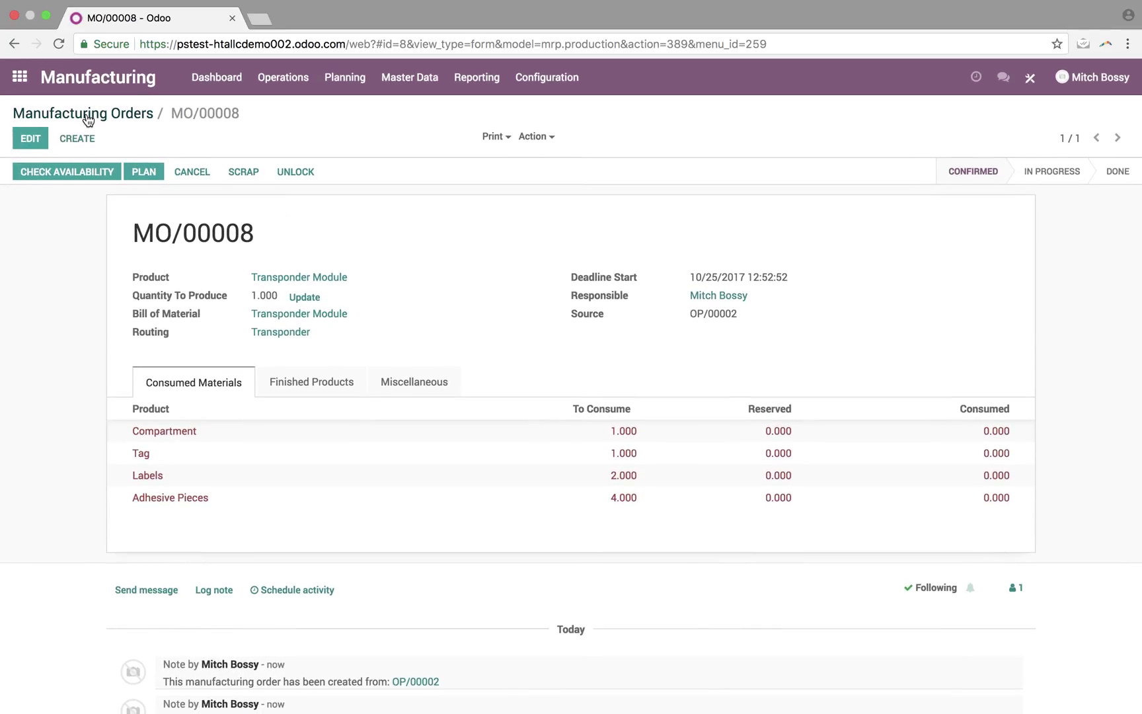
{"action": "left_click", "coordinate": [20, 78]}
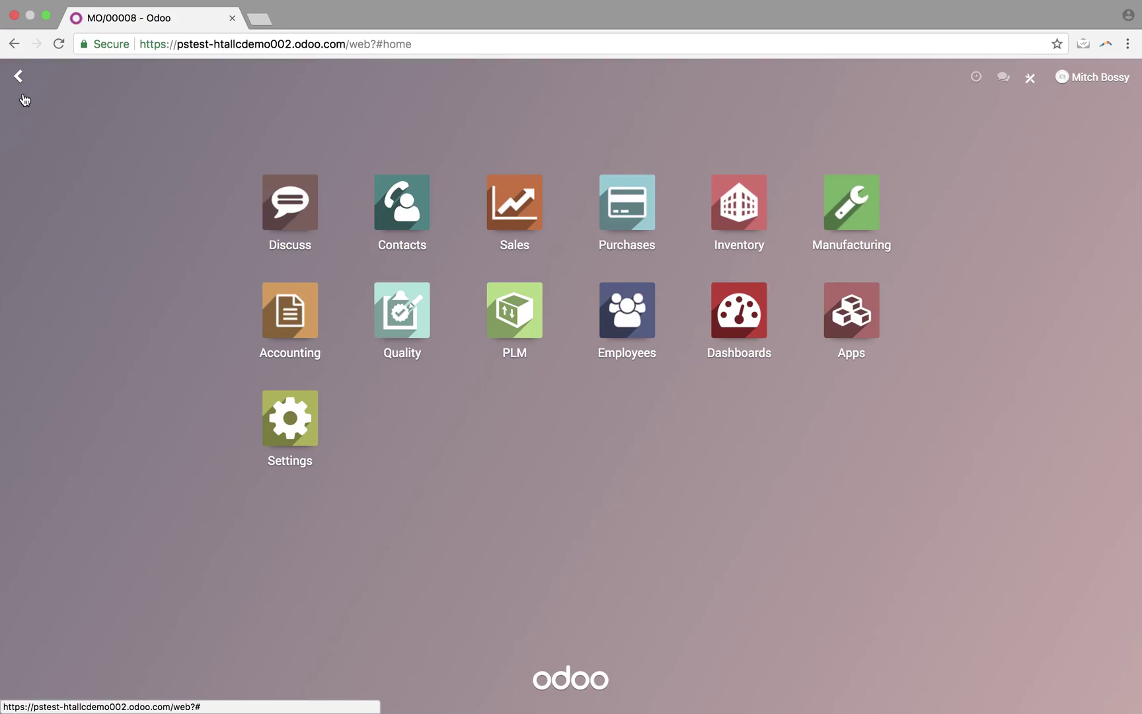
Step: Open MO/00008 and run Check Availability to reserve Tag, Labels and Adhesive Pieces
{"action": "left_click", "coordinate": [631, 210]}
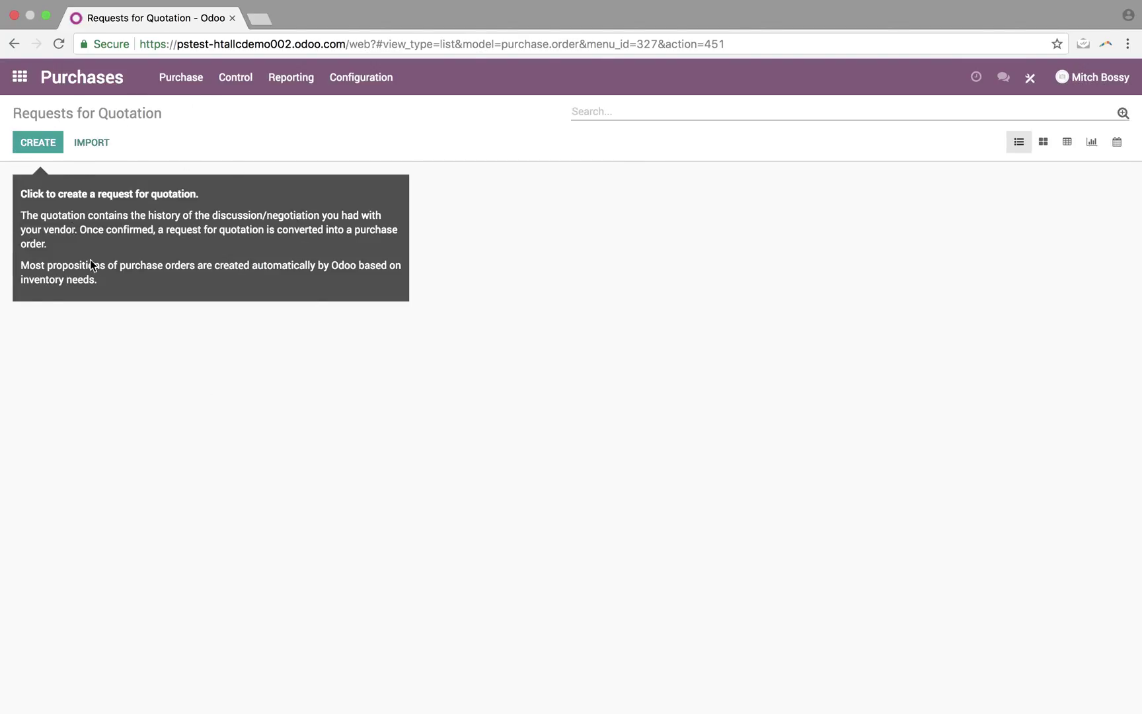
{"action": "left_click", "coordinate": [20, 78]}
{"action": "type", "text": "man"}
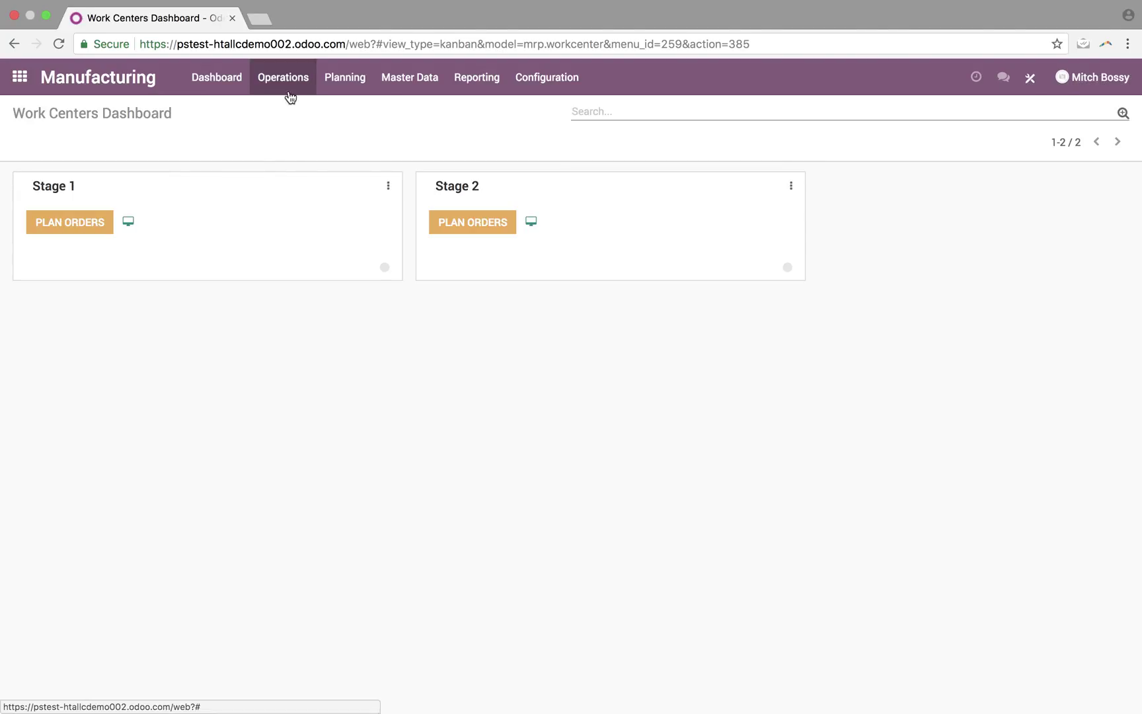
{"action": "left_click", "coordinate": [294, 88]}
{"action": "left_click", "coordinate": [295, 123]}
{"action": "left_click", "coordinate": [290, 99]}
{"action": "left_click", "coordinate": [290, 112]}
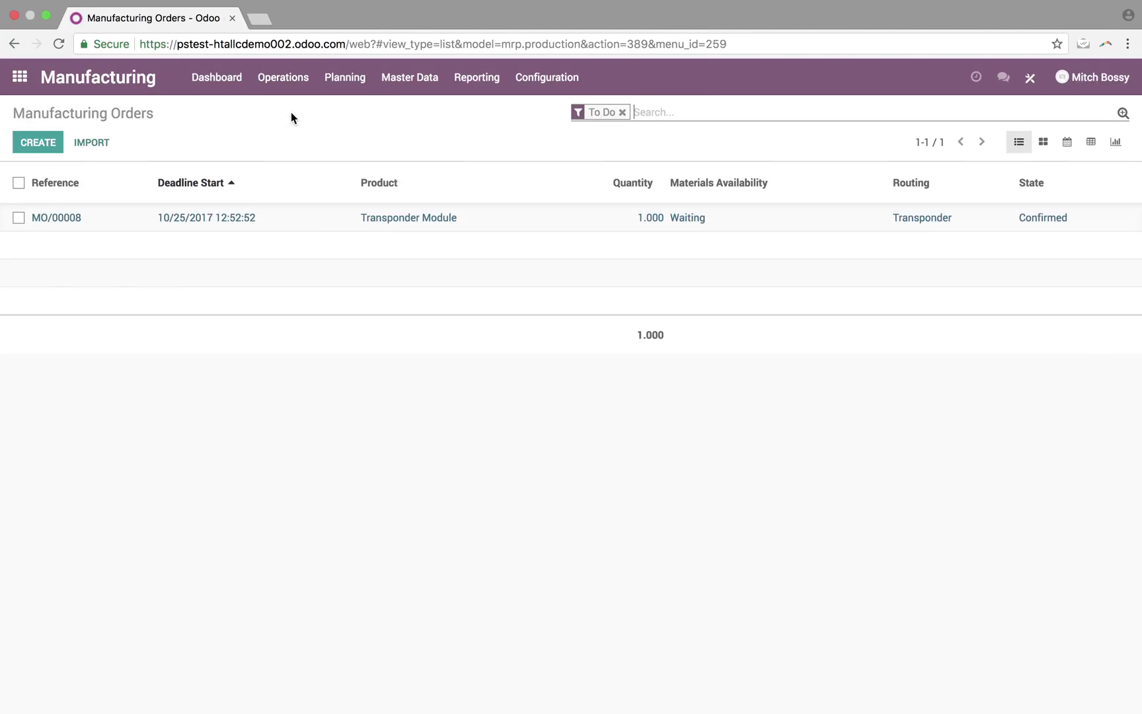
{"action": "left_click", "coordinate": [659, 225]}
{"action": "left_click", "coordinate": [92, 172]}
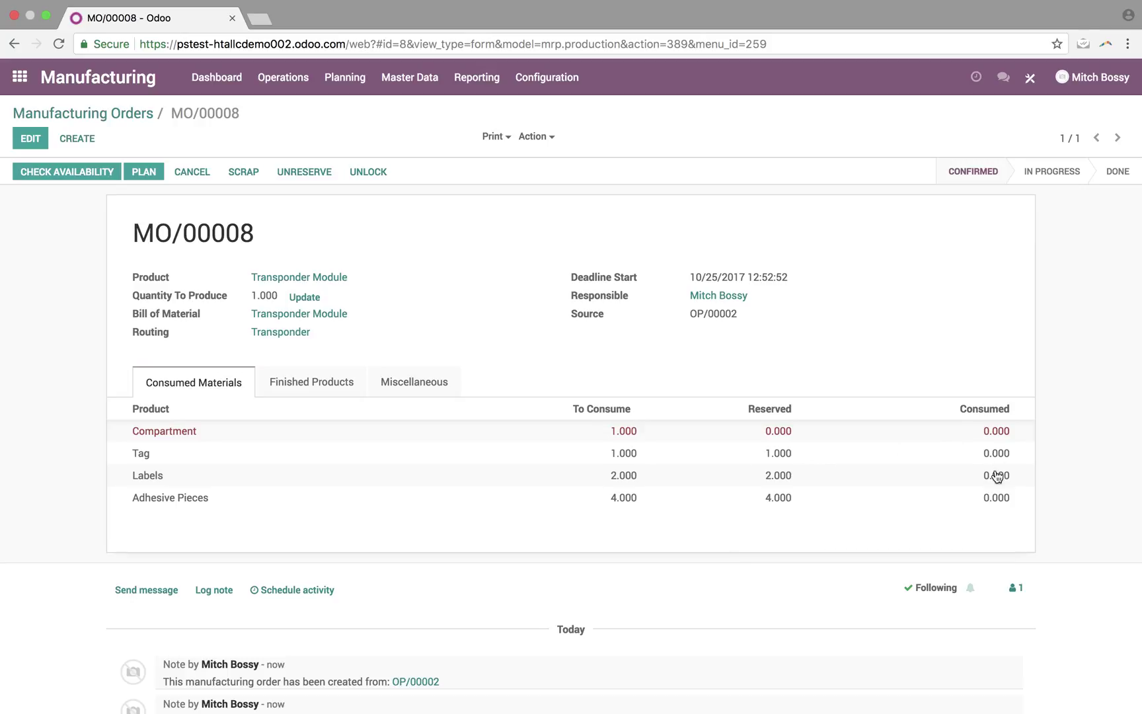
Step: Rerun the Inventory schedulers, then open Purchases to see RFQ PO00007 for International Vendor
{"action": "left_click", "coordinate": [20, 78]}
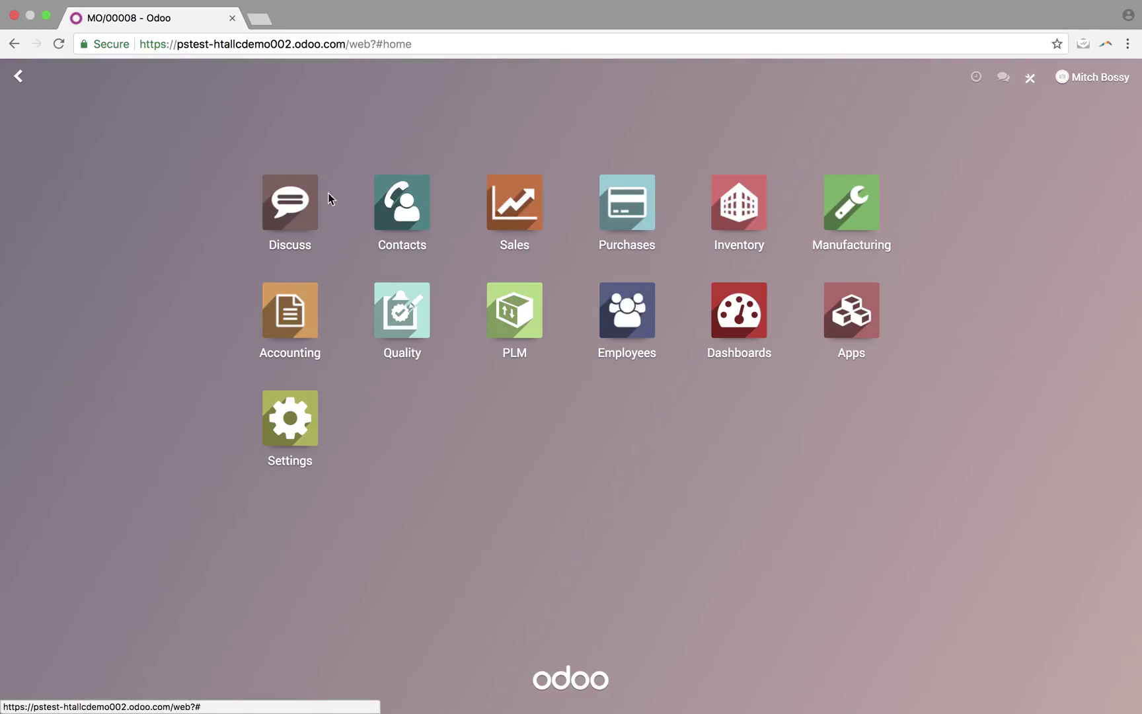
{"action": "left_click", "coordinate": [739, 201]}
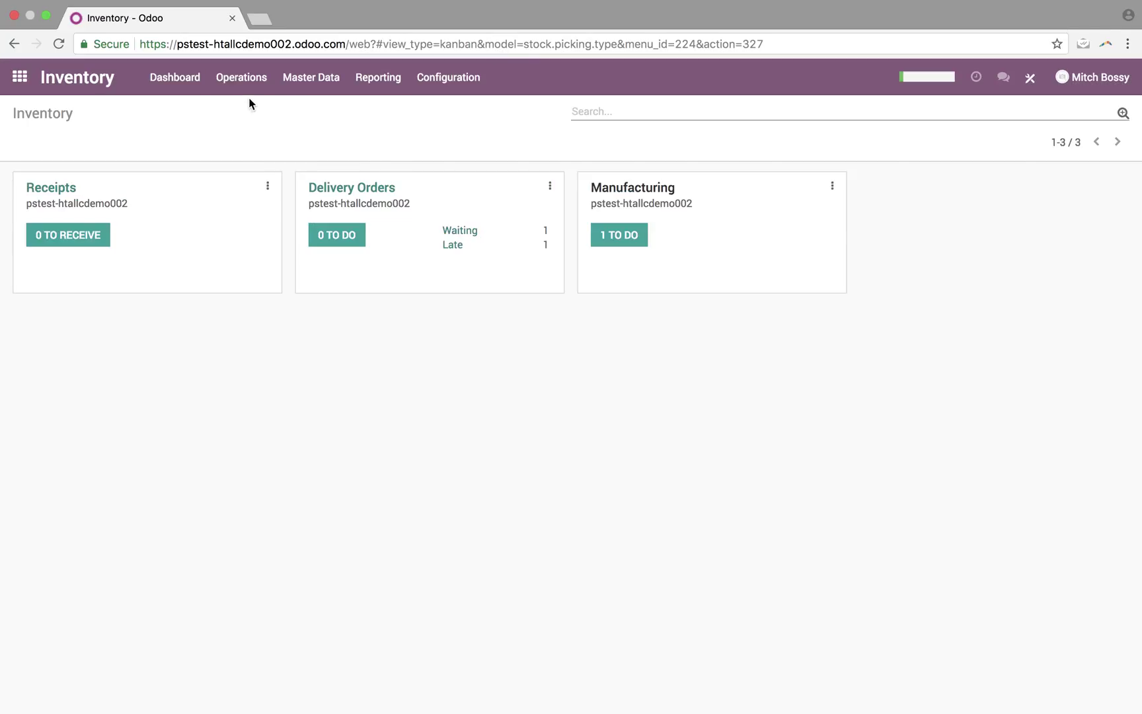
{"action": "left_click", "coordinate": [241, 78]}
{"action": "left_click", "coordinate": [263, 168]}
{"action": "left_click", "coordinate": [251, 210]}
{"action": "left_click", "coordinate": [14, 93]}
{"action": "left_click", "coordinate": [628, 211]}
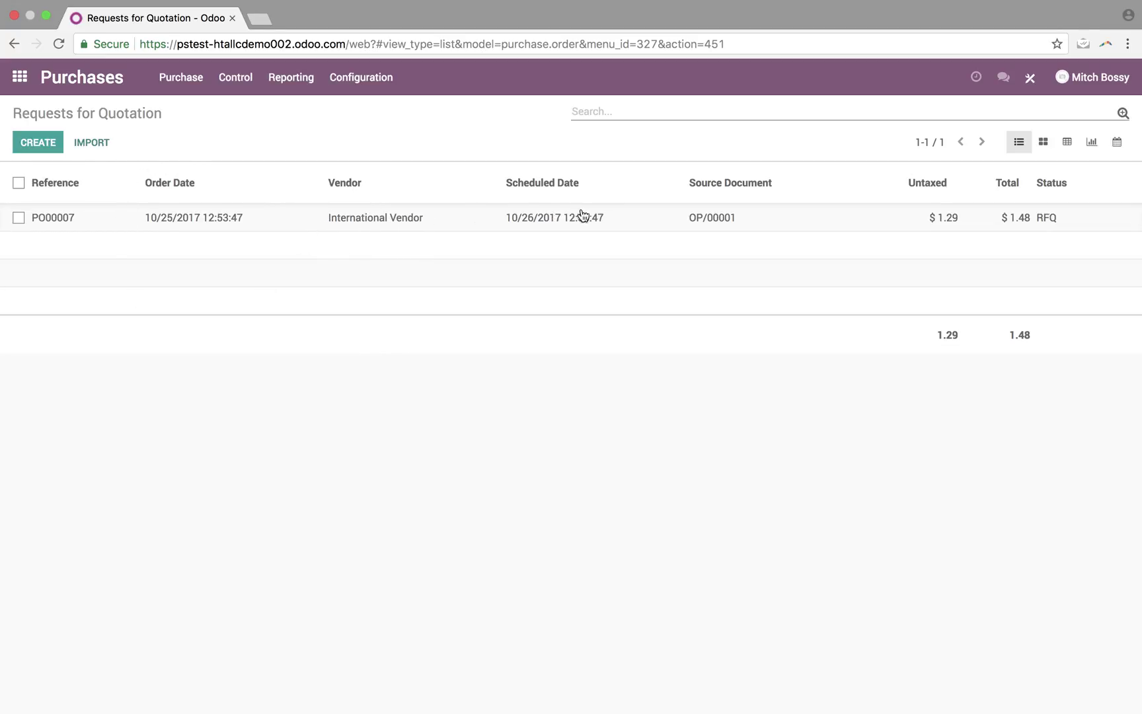
Step: Open RFQ PO00007 and confirm it as a purchase order
{"action": "left_click", "coordinate": [1027, 222]}
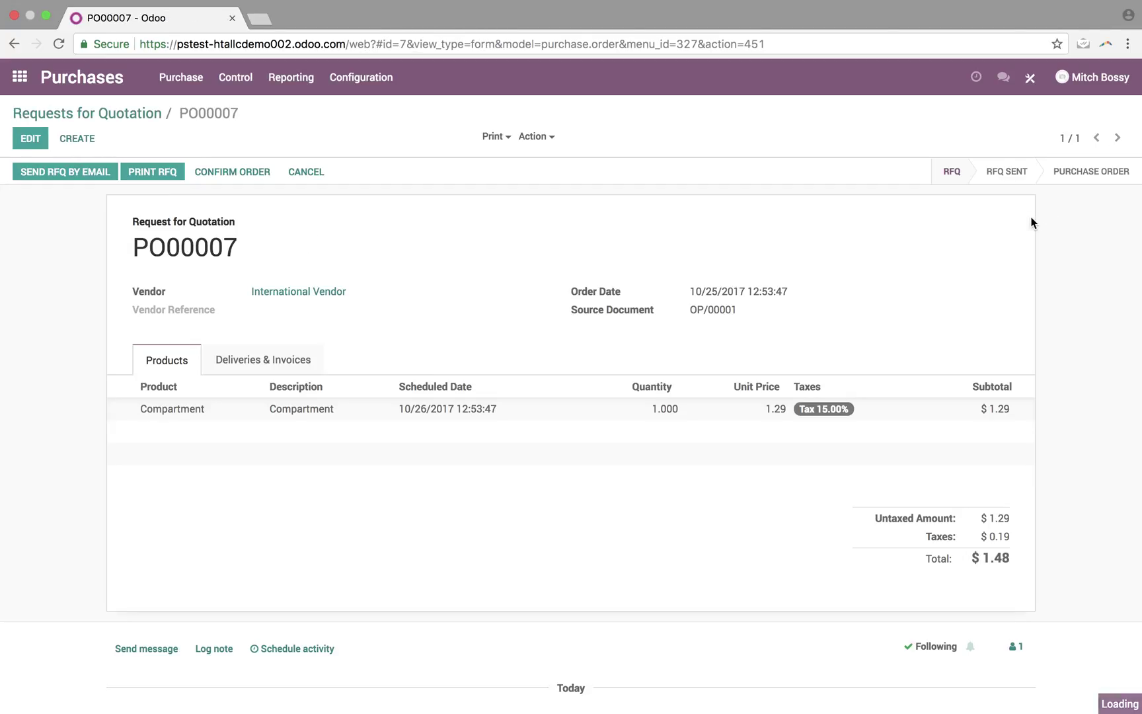
{"action": "scroll", "coordinate": [536, 513], "scroll_direction": "down", "scroll_amount": 4}
{"action": "scroll", "coordinate": [536, 513], "scroll_direction": "up", "scroll_amount": 4}
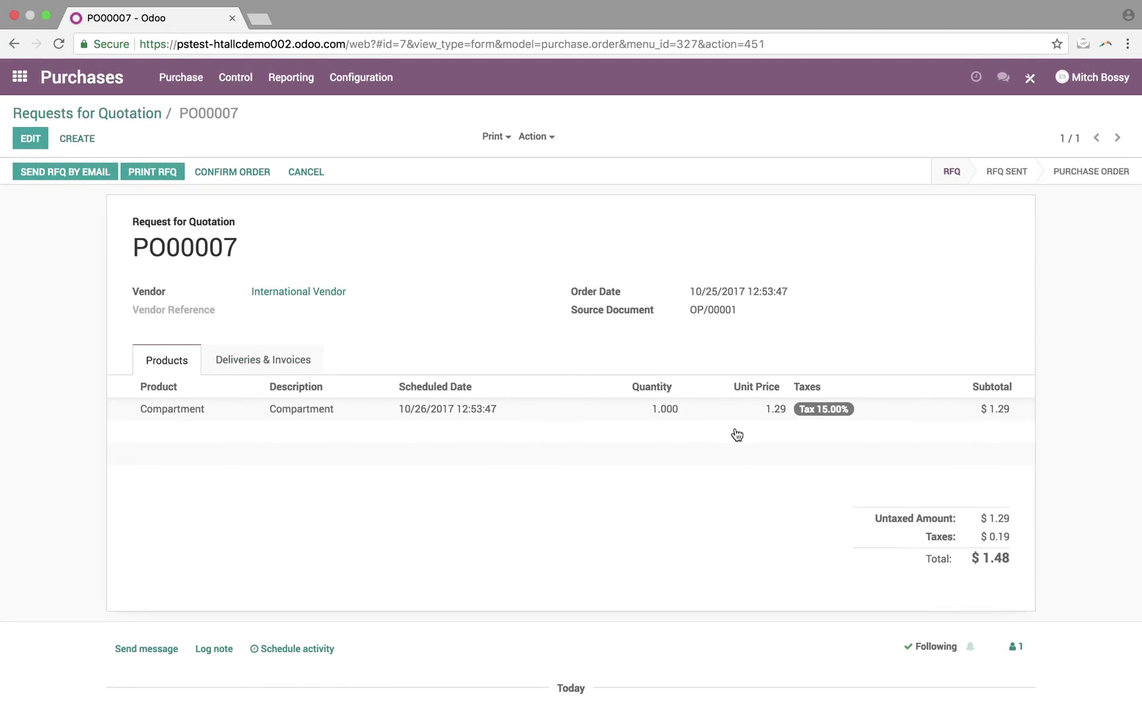
{"action": "left_click", "coordinate": [245, 173]}
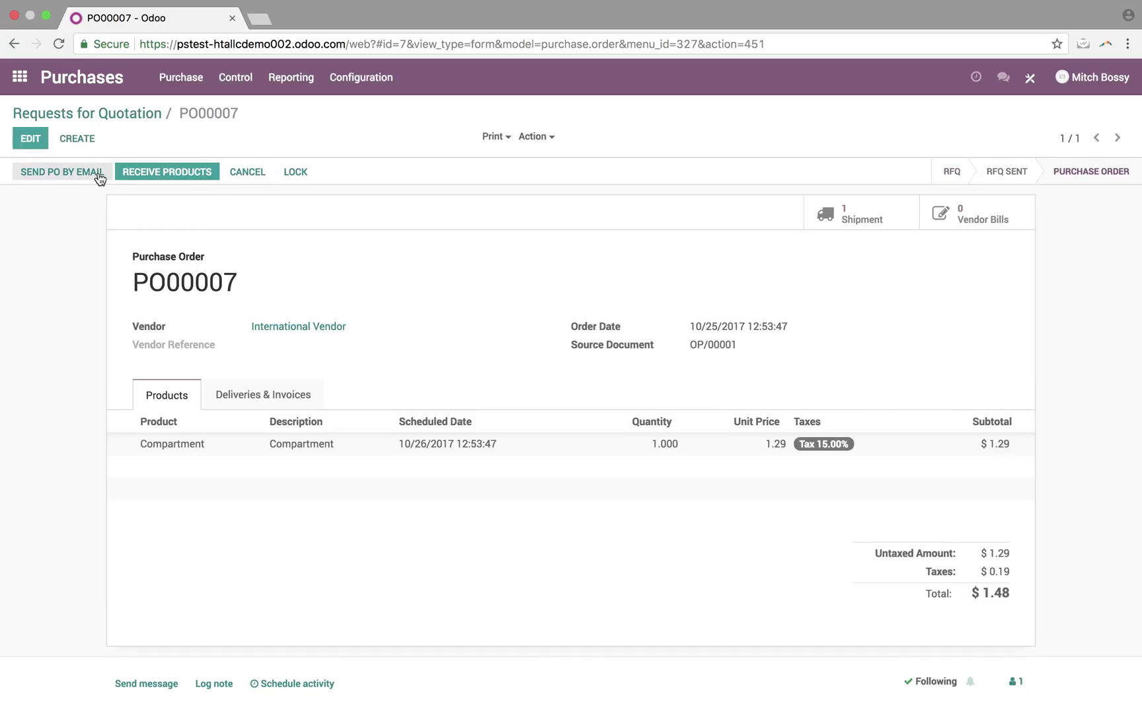
Step: Receive the Compartment and validate receipt WH/IN/00007 as an immediate transfer
{"action": "scroll", "coordinate": [116, 319], "scroll_direction": "down", "scroll_amount": 3}
{"action": "scroll", "coordinate": [116, 323], "scroll_direction": "up", "scroll_amount": 3}
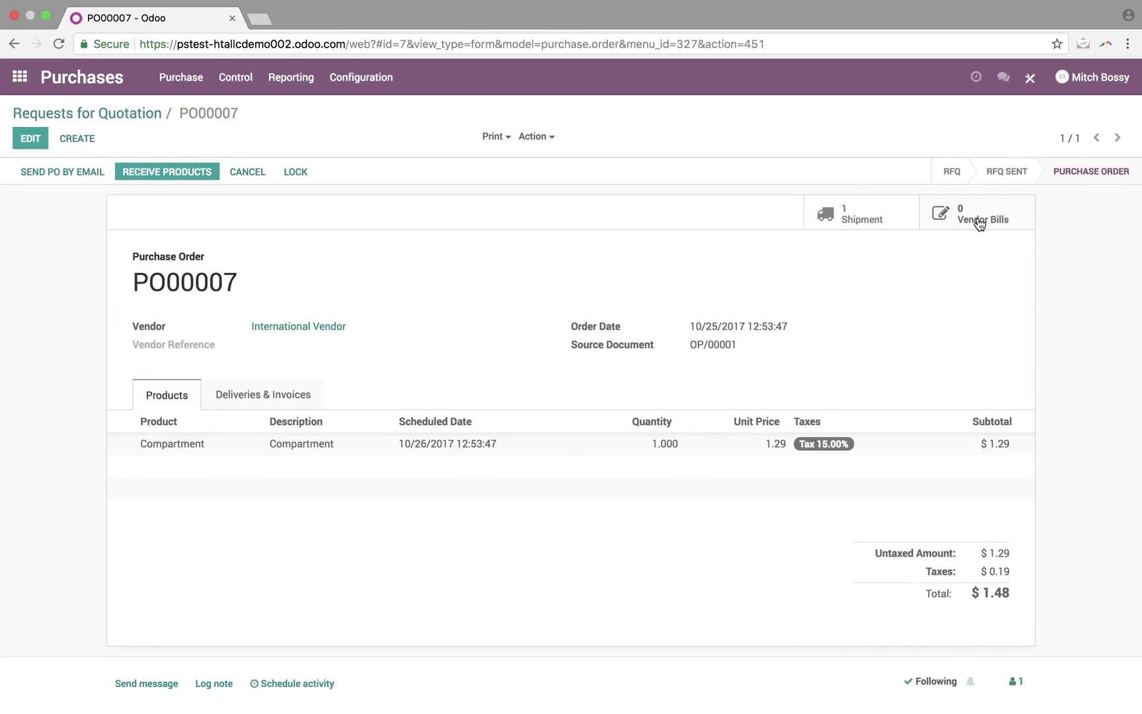
{"action": "left_click", "coordinate": [183, 173]}
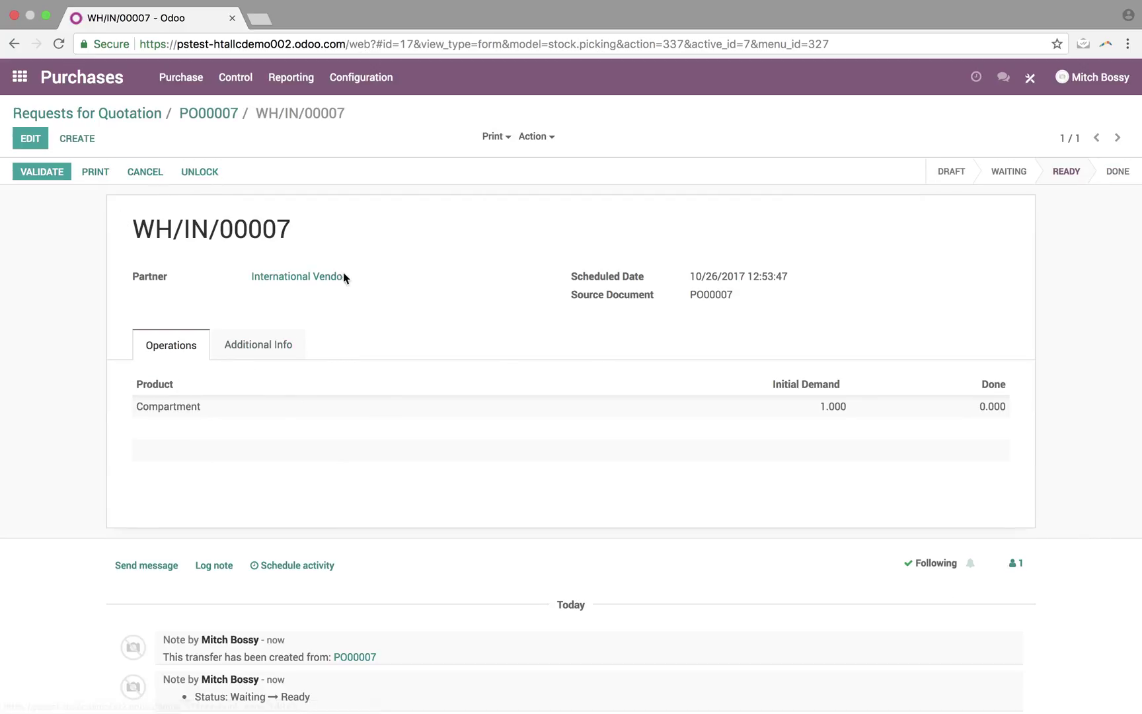
{"action": "left_click", "coordinate": [54, 174]}
{"action": "left_click", "coordinate": [218, 226]}
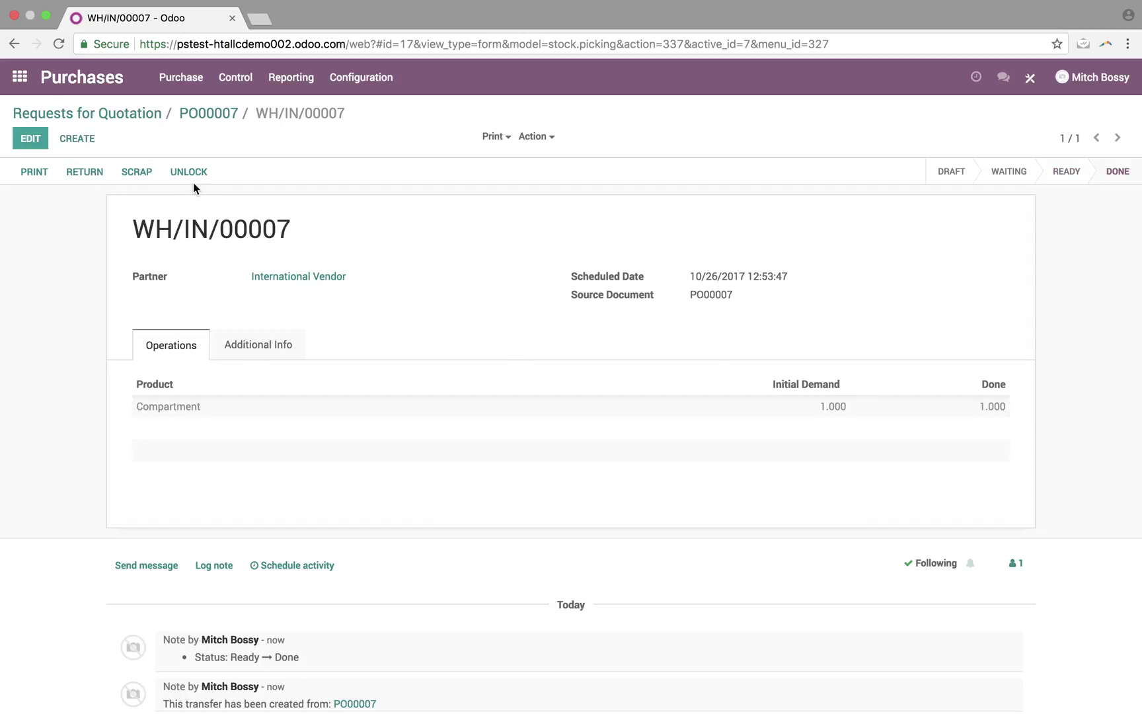
Step: Open MO/00008, reserve all four components with Check Availability, and plan its two work orders
{"action": "left_click", "coordinate": [20, 76]}
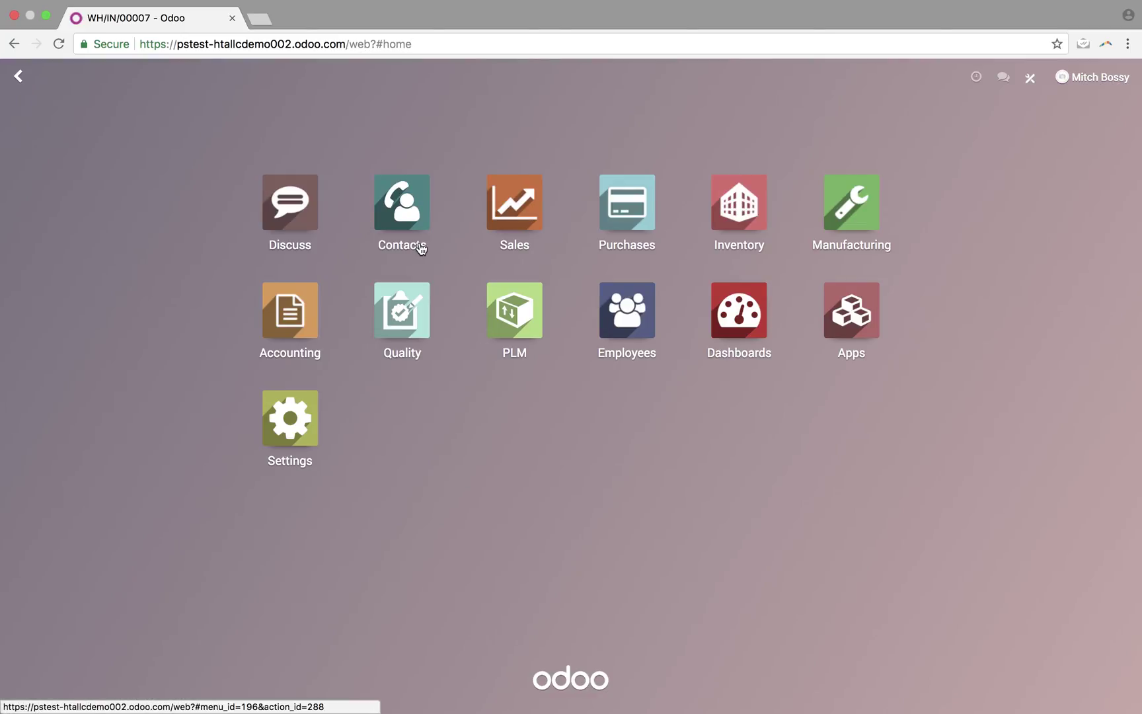
{"action": "left_click", "coordinate": [850, 202]}
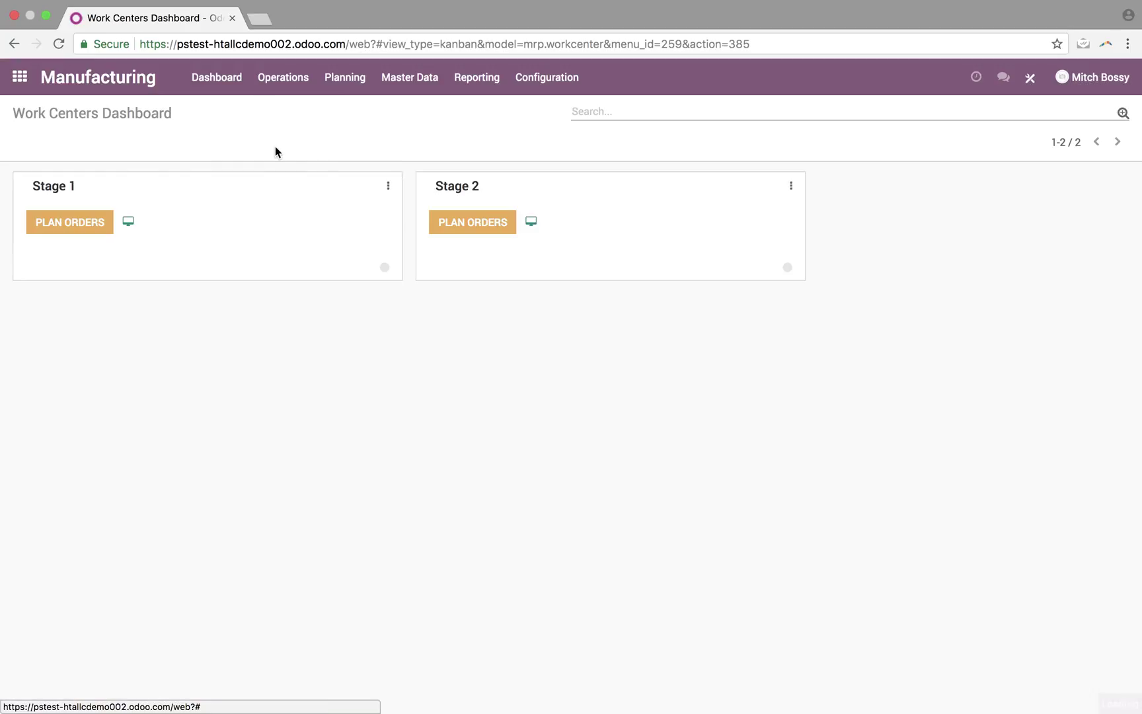
{"action": "left_click", "coordinate": [282, 77]}
{"action": "left_click", "coordinate": [273, 109]}
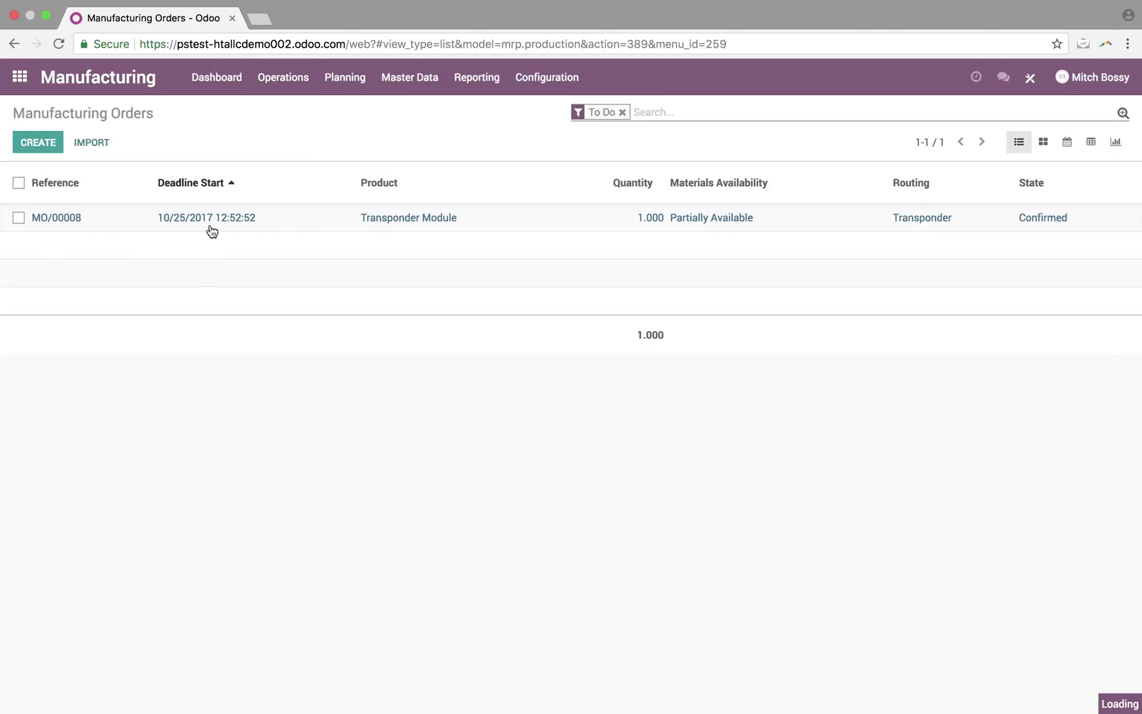
{"action": "left_click", "coordinate": [211, 231]}
{"action": "left_click", "coordinate": [98, 170]}
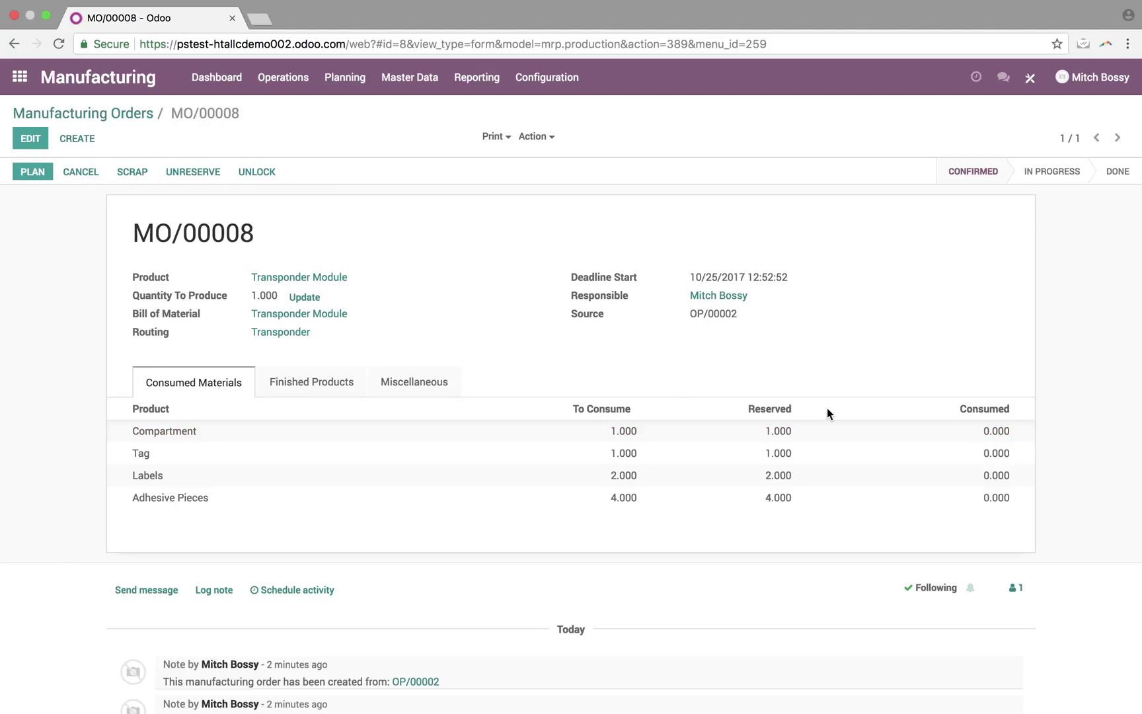
{"action": "left_click", "coordinate": [33, 172]}
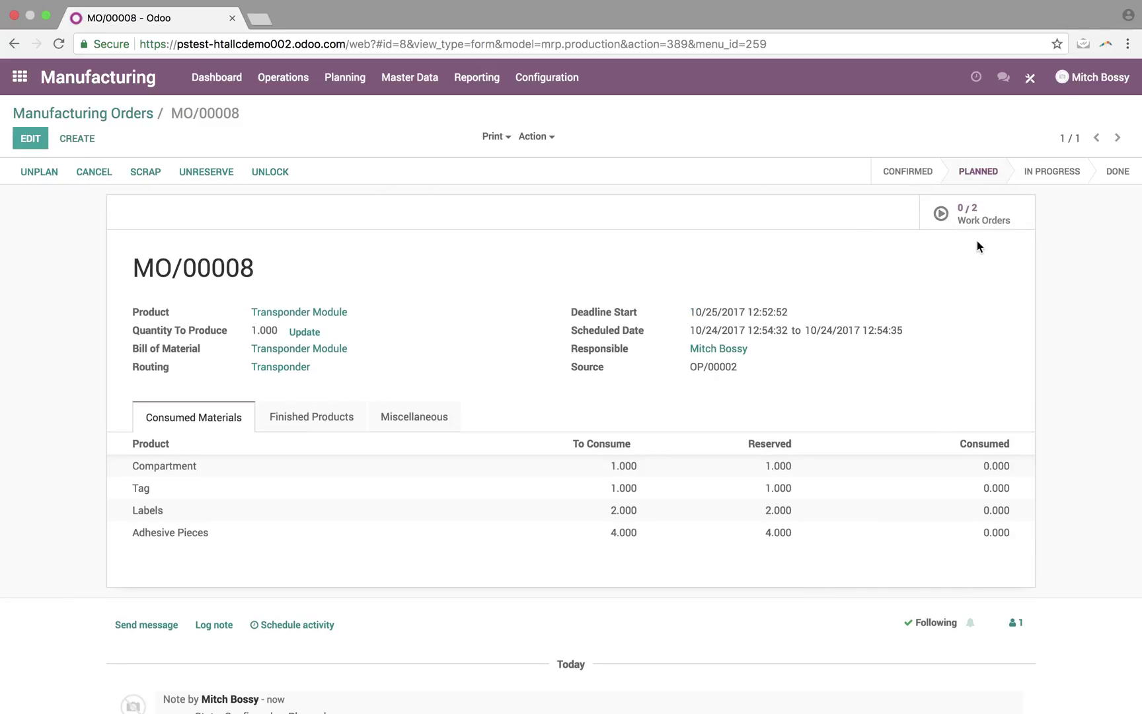
Step: Filter the Work Centers dashboard to Stage 1 and look at its MO/00008 work order
{"action": "left_click", "coordinate": [222, 88]}
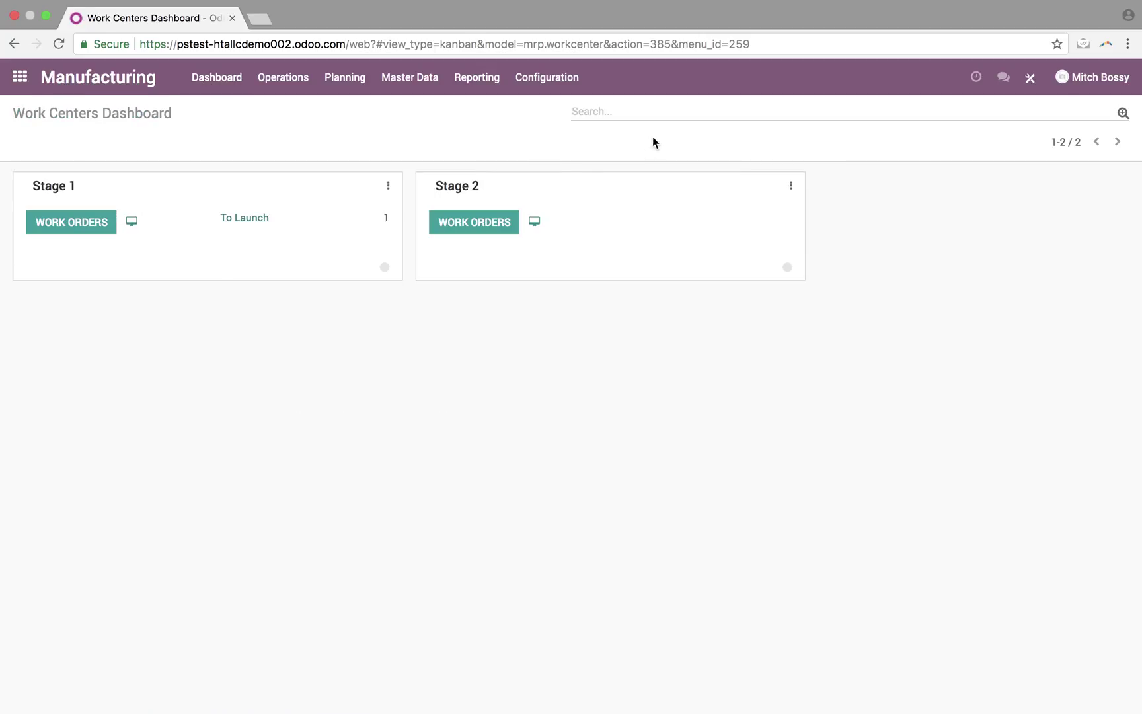
{"action": "left_click", "coordinate": [656, 113]}
{"action": "type", "text": "s"}
{"action": "key", "text": "Return"}
{"action": "key", "text": "BackSpace"}
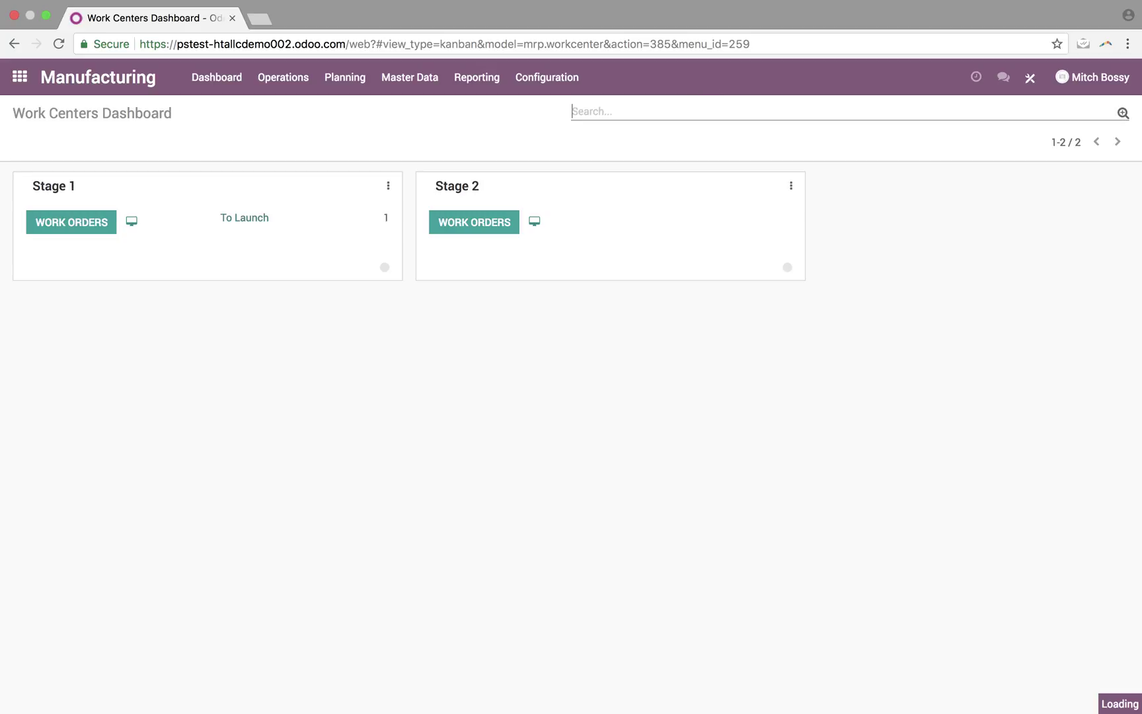
{"action": "type", "text": "1"}
{"action": "key", "text": "Return"}
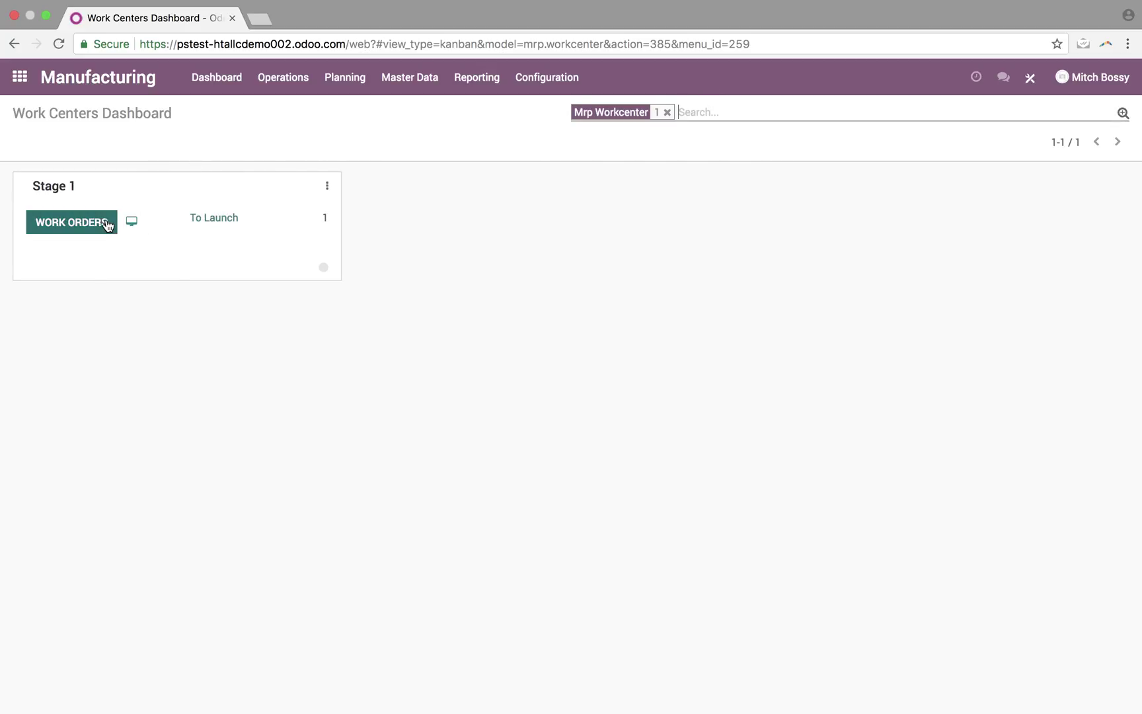
{"action": "left_click", "coordinate": [69, 234]}
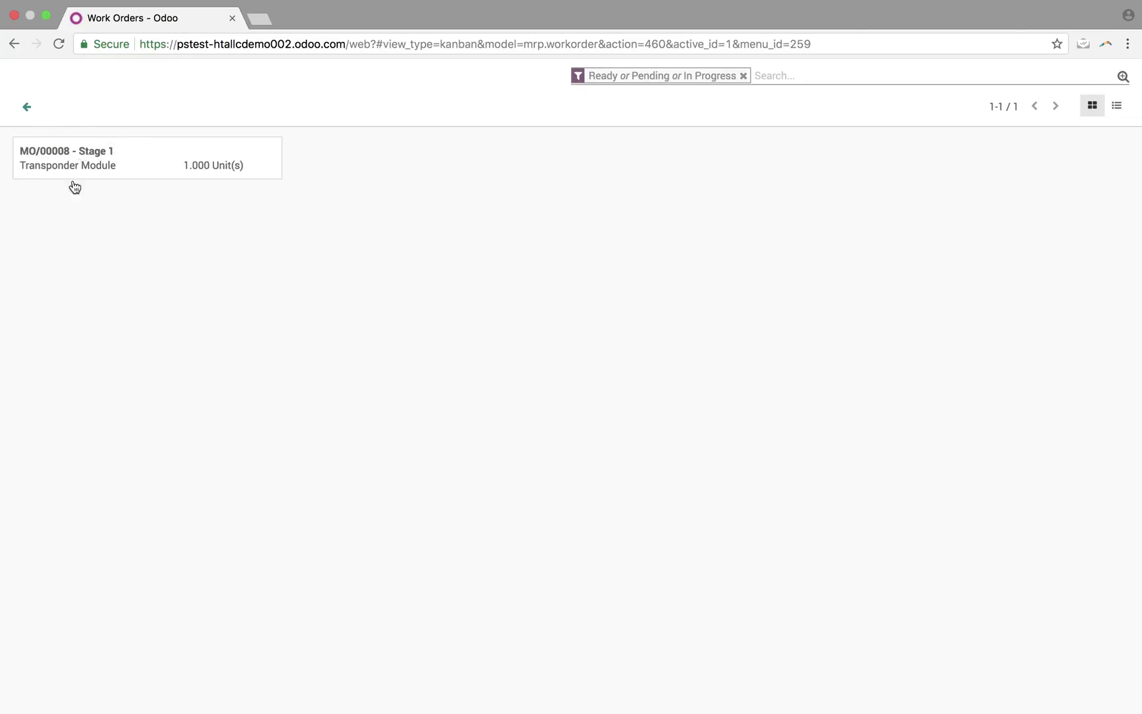
{"action": "left_click", "coordinate": [135, 162]}
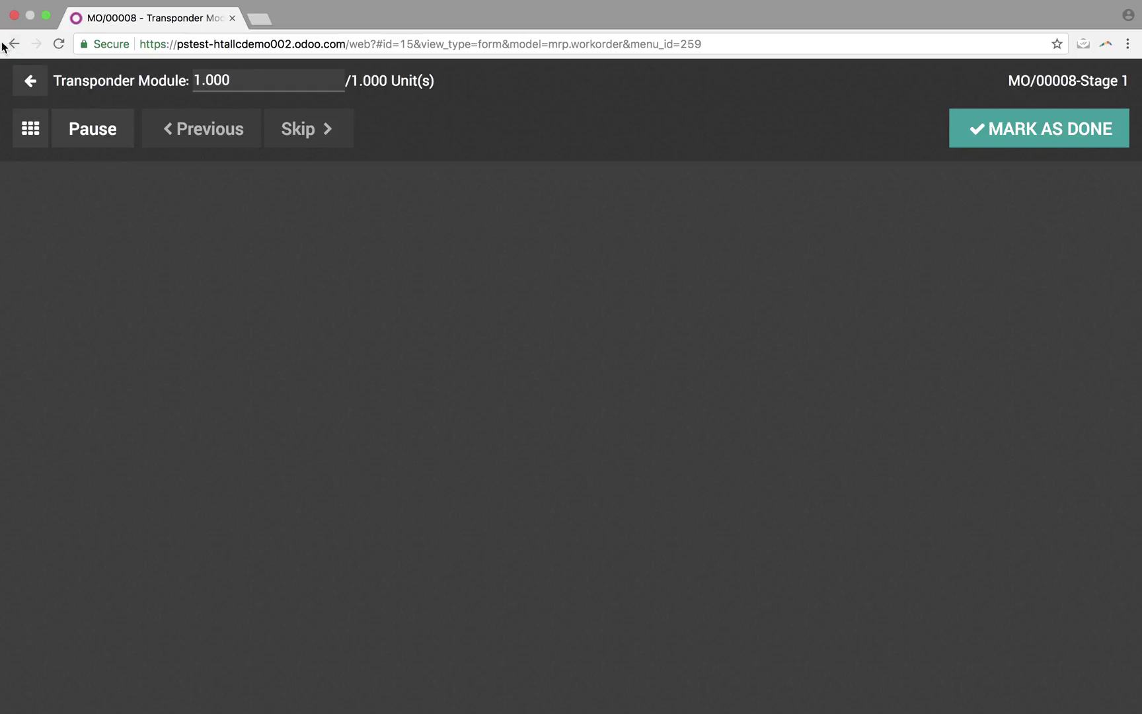
{"action": "left_click", "coordinate": [30, 86]}
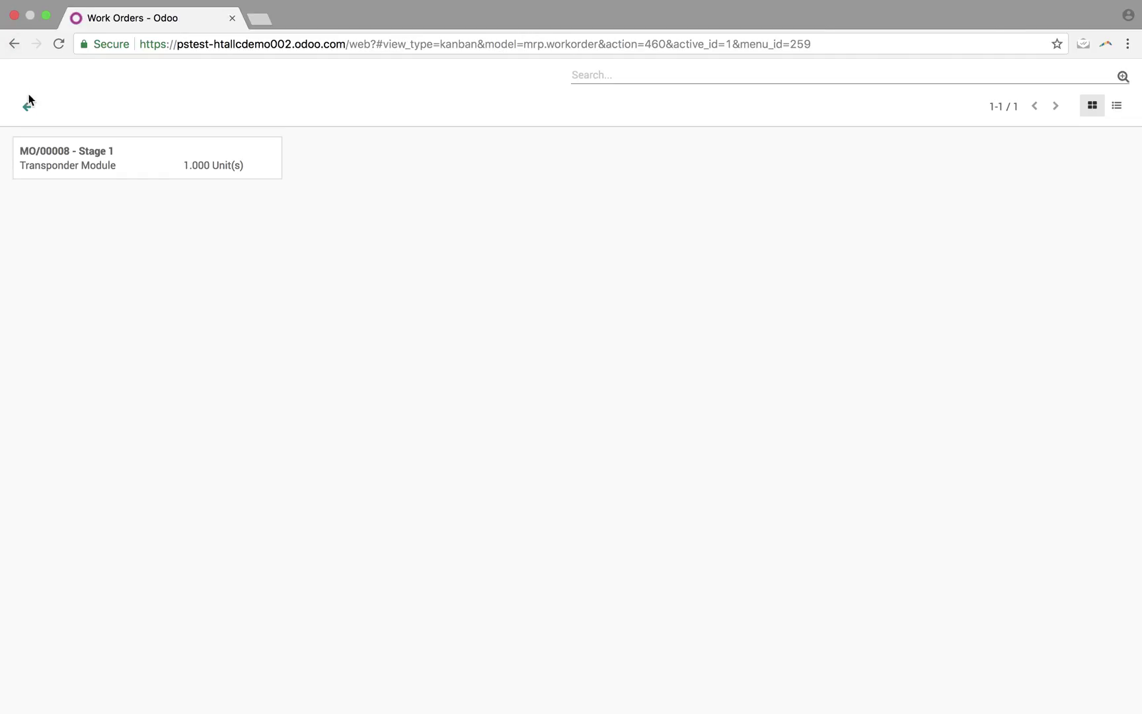
{"action": "left_click", "coordinate": [29, 103]}
Step: Process the Stage 1 work order and mark it as done
{"action": "left_click", "coordinate": [249, 219]}
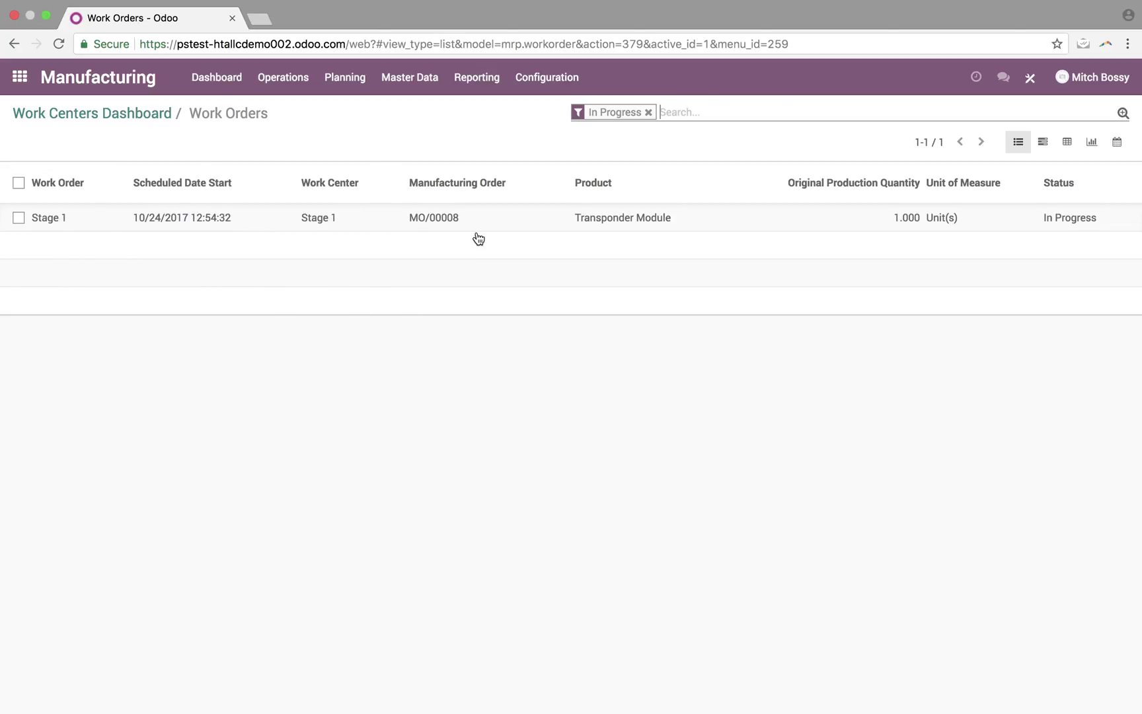
{"action": "left_click", "coordinate": [1060, 221]}
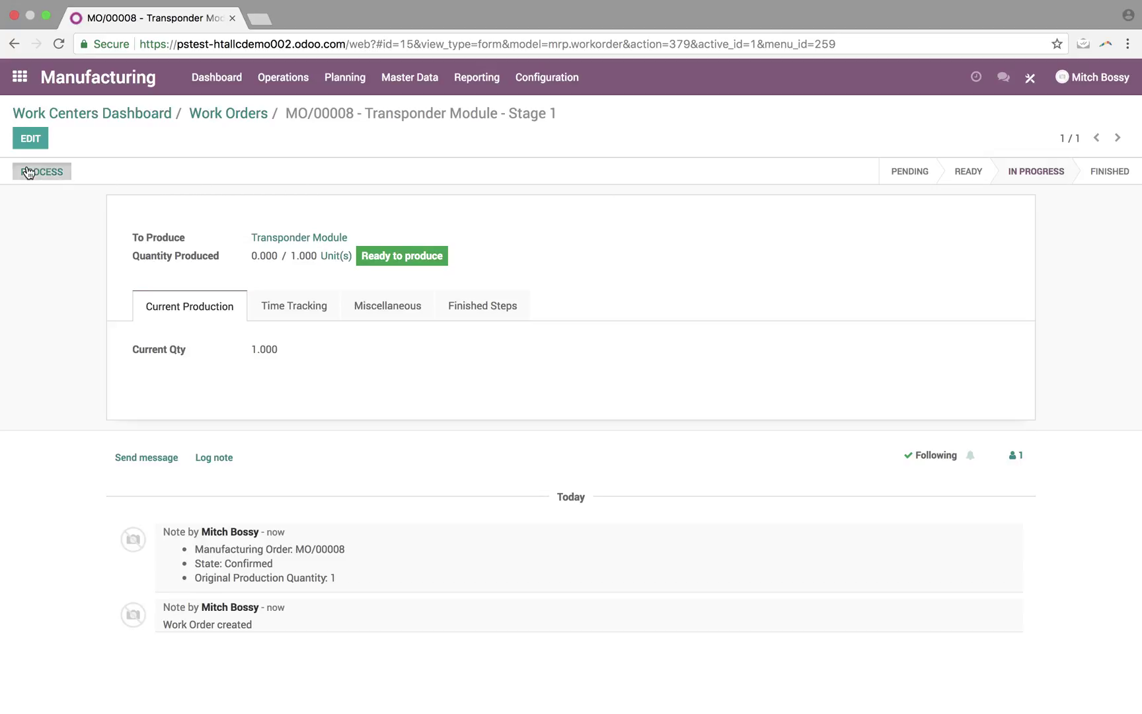
{"action": "left_click", "coordinate": [31, 173]}
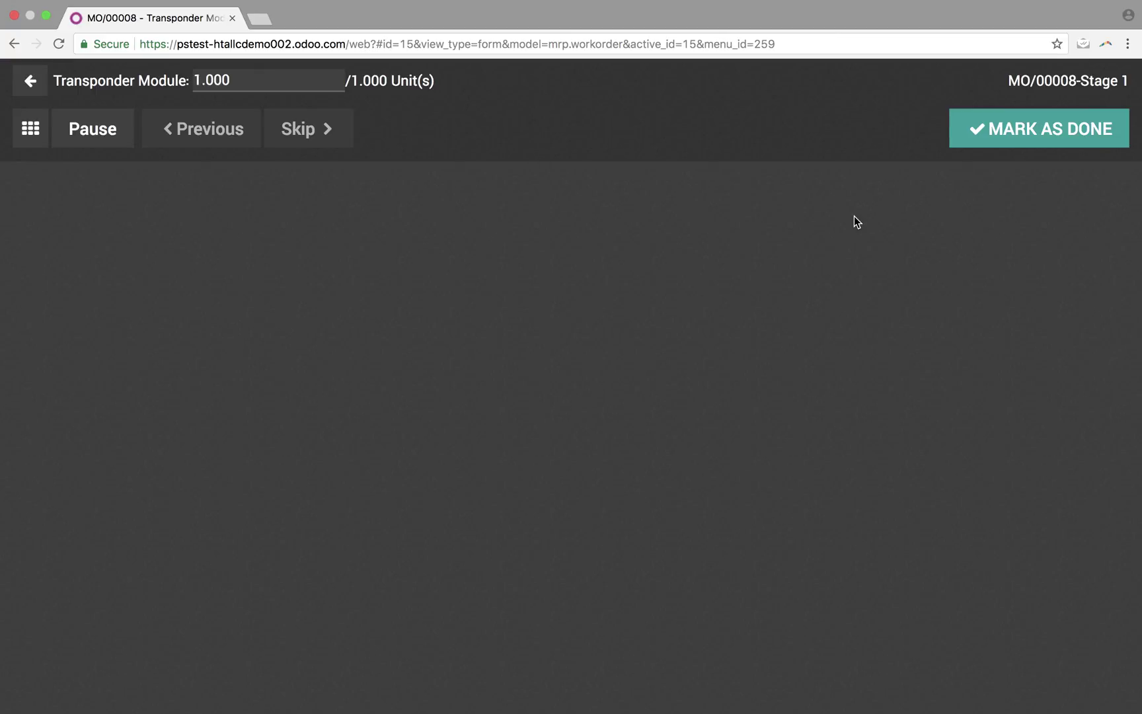
{"action": "left_click", "coordinate": [1042, 144]}
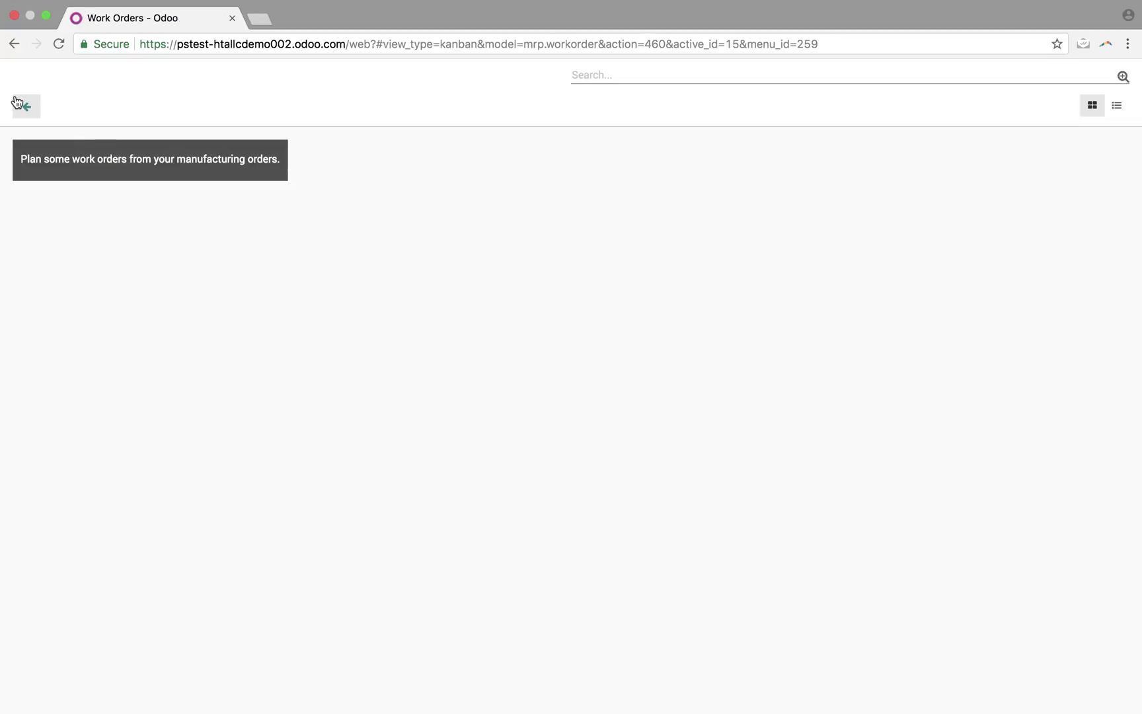
{"action": "left_click", "coordinate": [24, 105]}
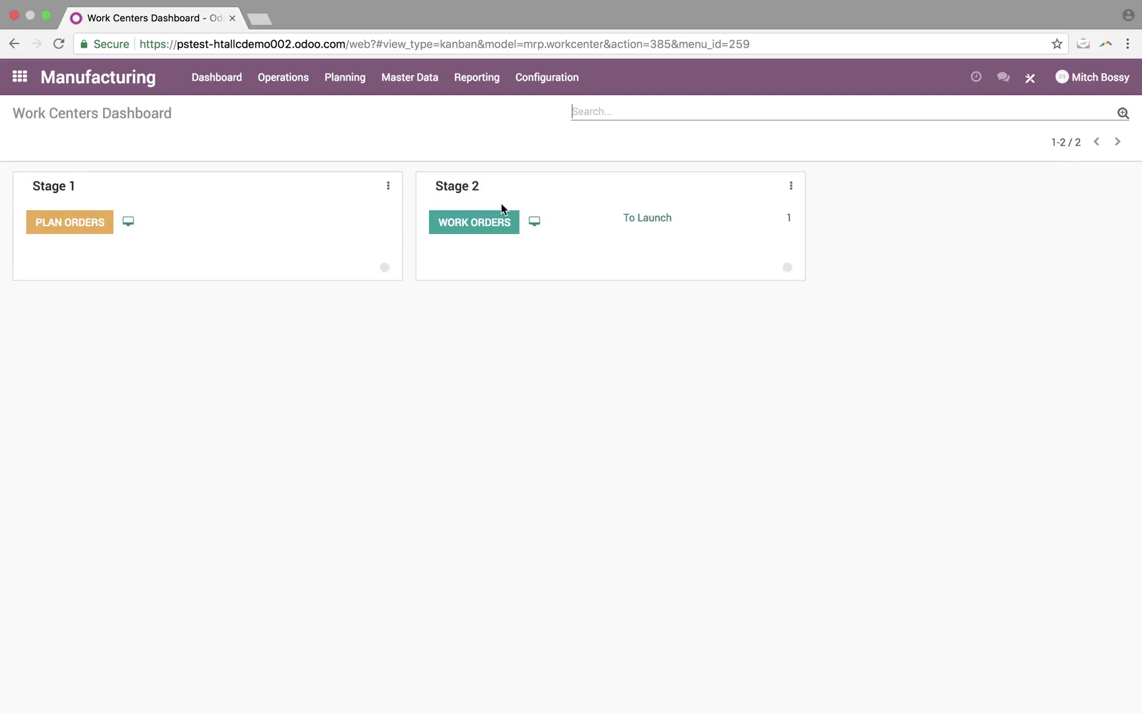
Step: Process the Stage 2 work order and mark it as done
{"action": "left_click", "coordinate": [669, 221]}
{"action": "left_click", "coordinate": [674, 225]}
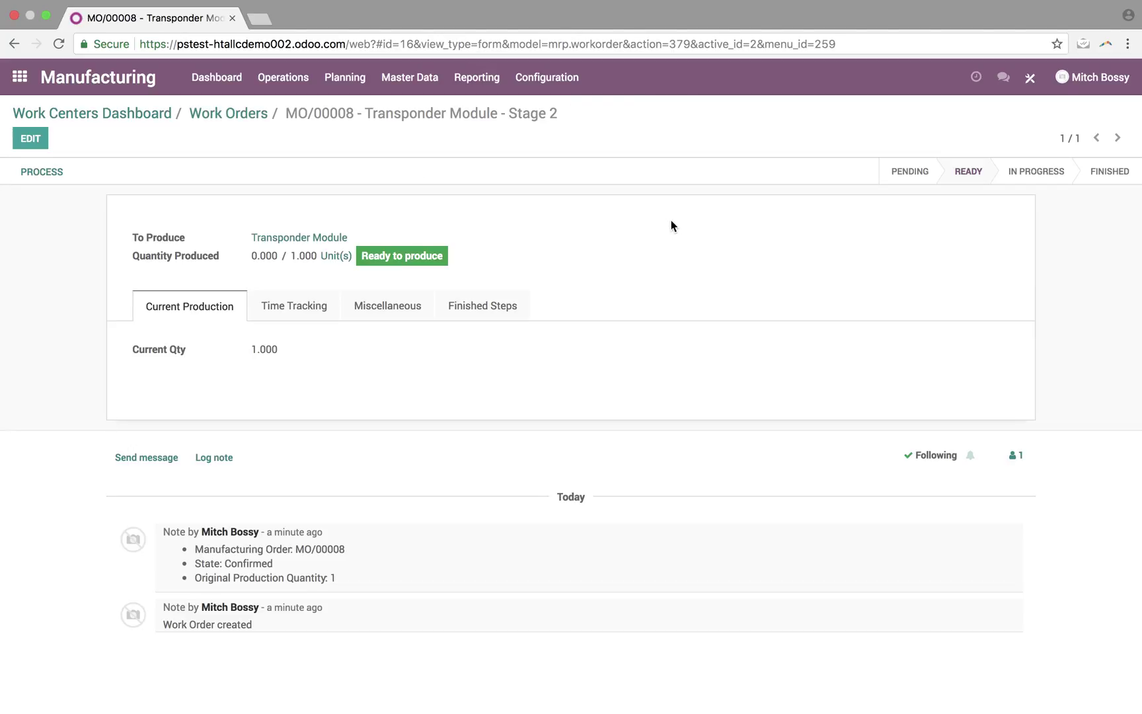
{"action": "left_click", "coordinate": [40, 172]}
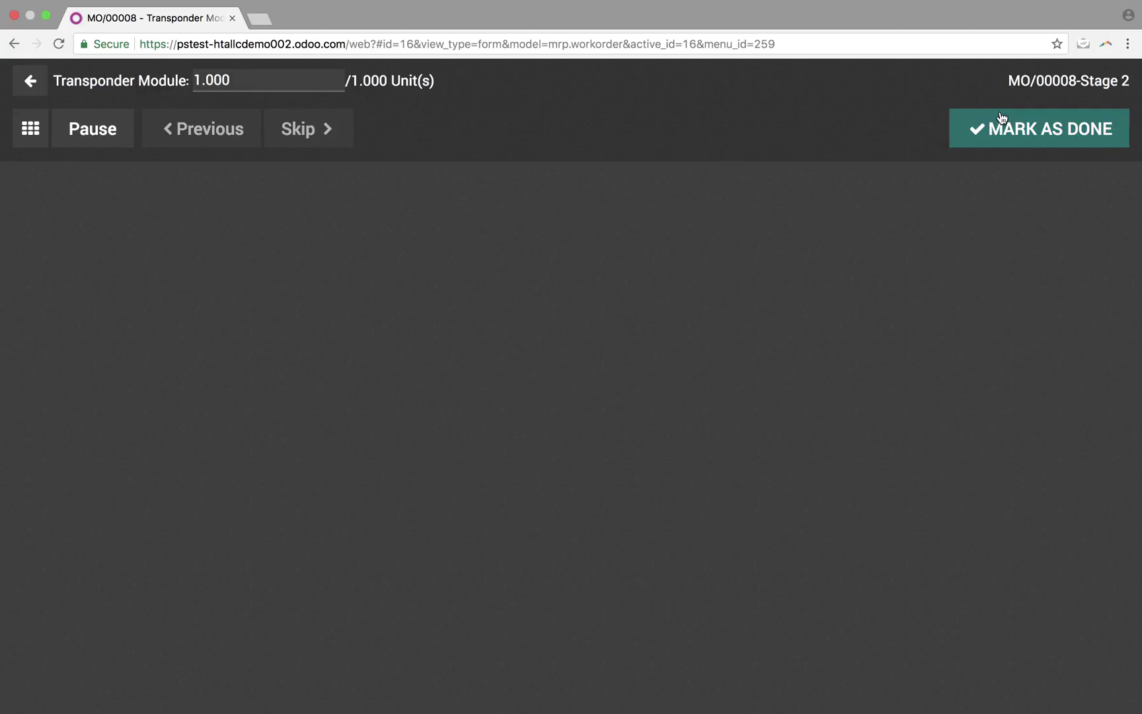
{"action": "left_click", "coordinate": [985, 122]}
{"action": "left_click", "coordinate": [28, 107]}
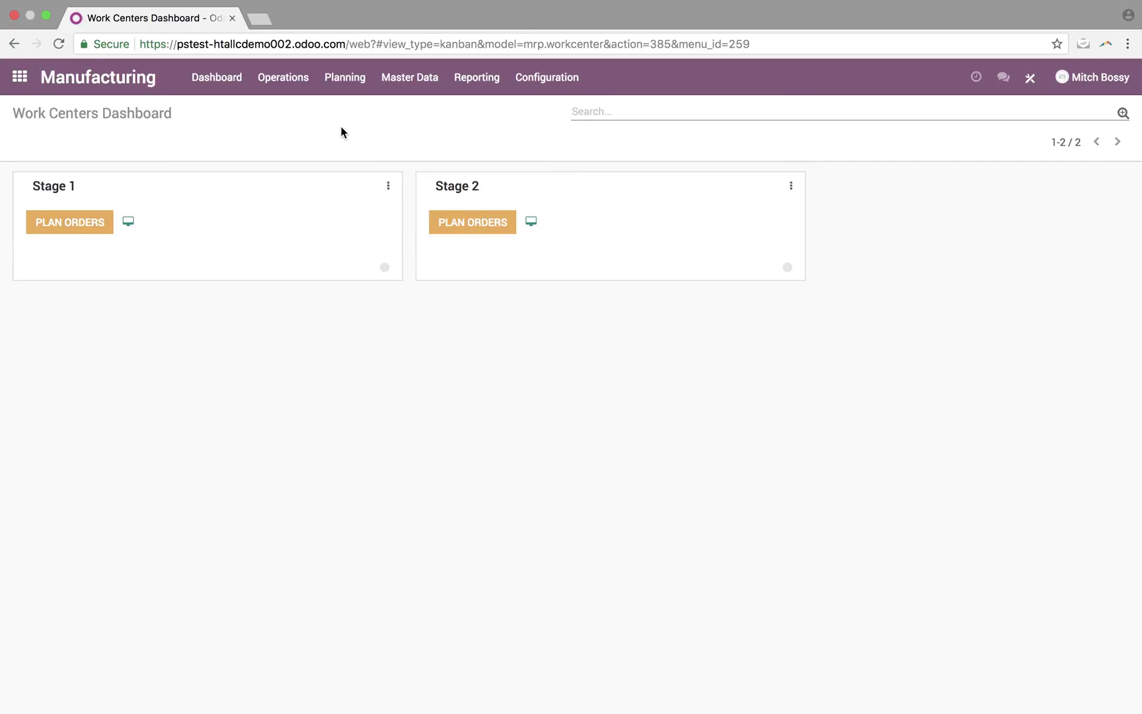
{"action": "left_click", "coordinate": [290, 77]}
{"action": "left_click", "coordinate": [291, 125]}
Step: Mark MO/00008 as done and open its five completed inventory moves
{"action": "left_click", "coordinate": [285, 82]}
{"action": "left_click", "coordinate": [285, 105]}
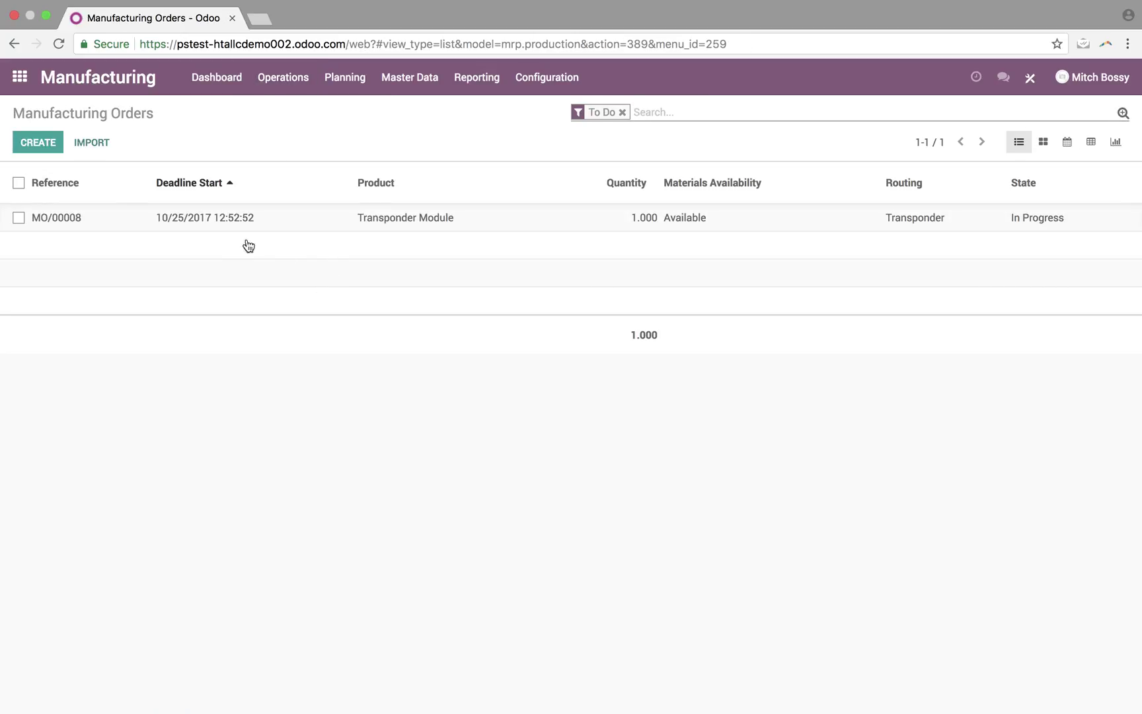
{"action": "left_click", "coordinate": [1034, 226]}
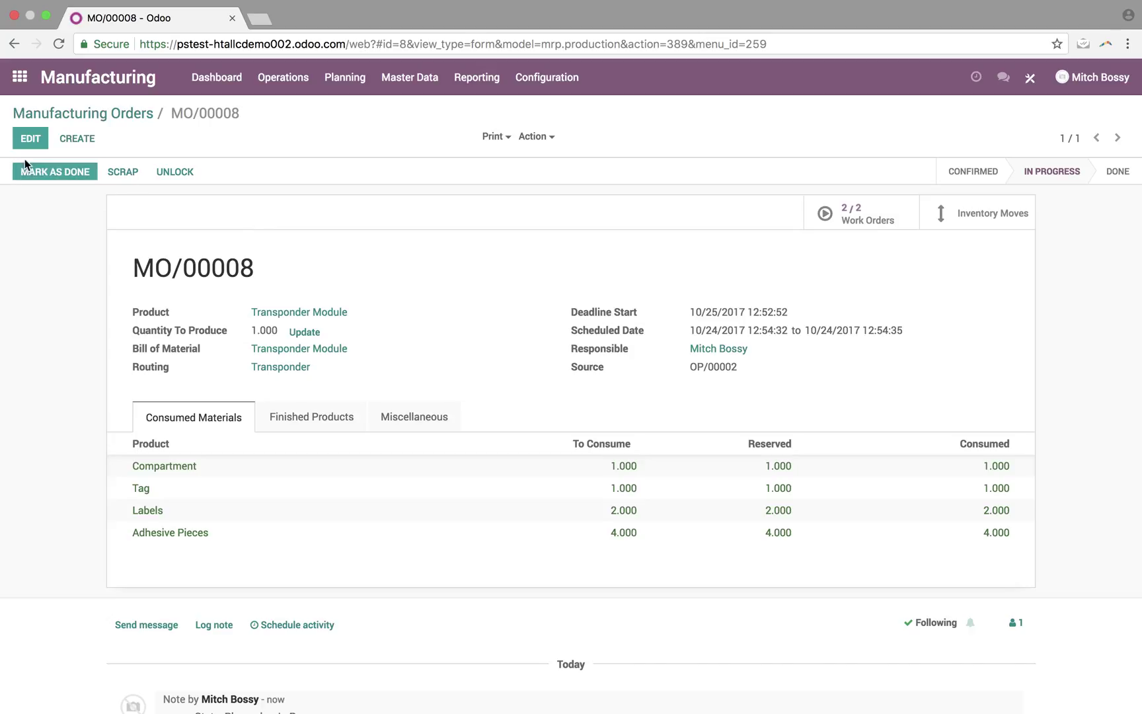
{"action": "left_click", "coordinate": [75, 172]}
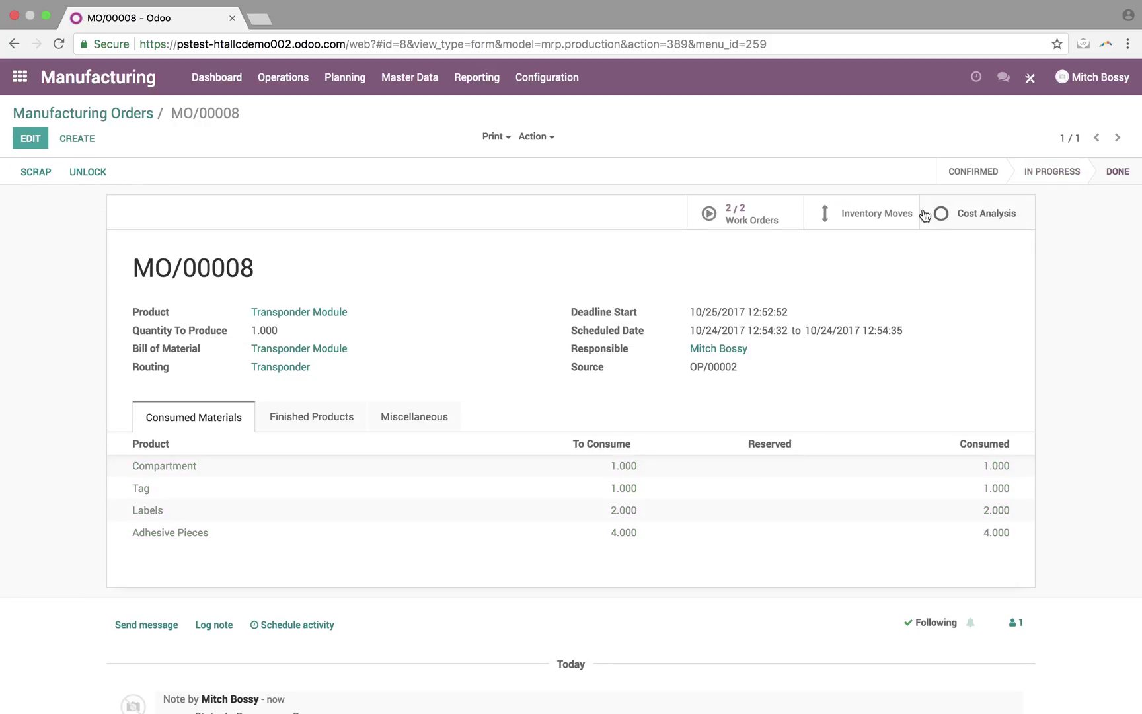
{"action": "left_click", "coordinate": [856, 211]}
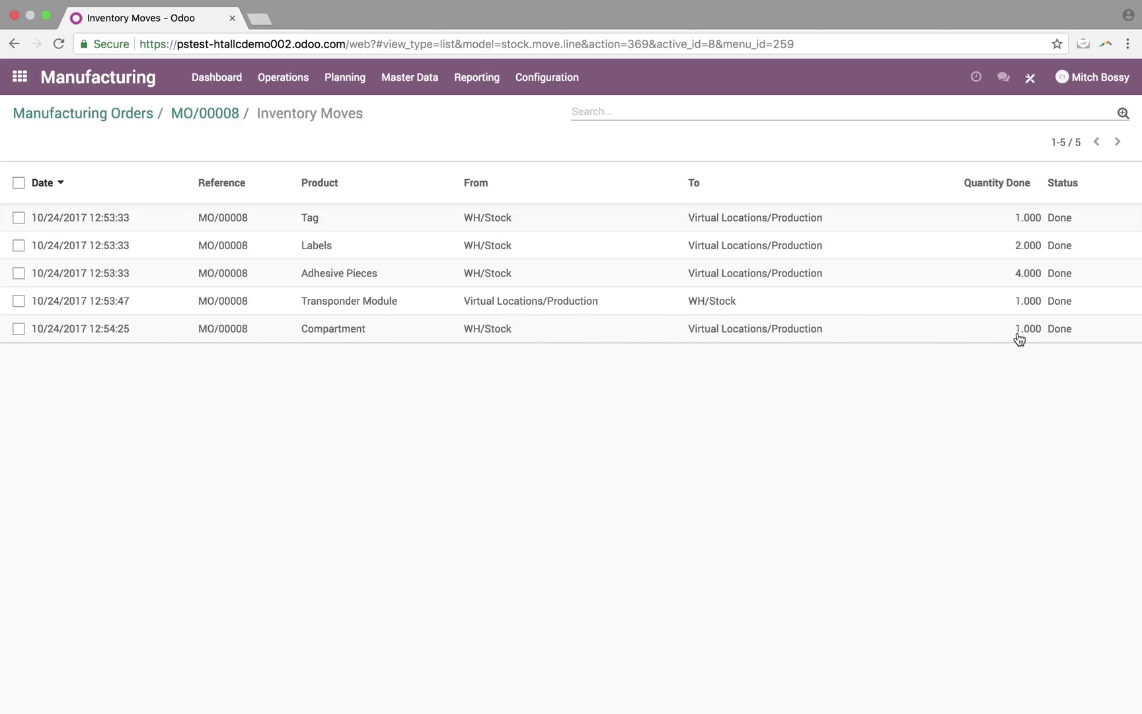
Step: Check MO/00008's two finished work orders, then its cost analysis showing a $12.08 unit cost
{"action": "left_click", "coordinate": [205, 116]}
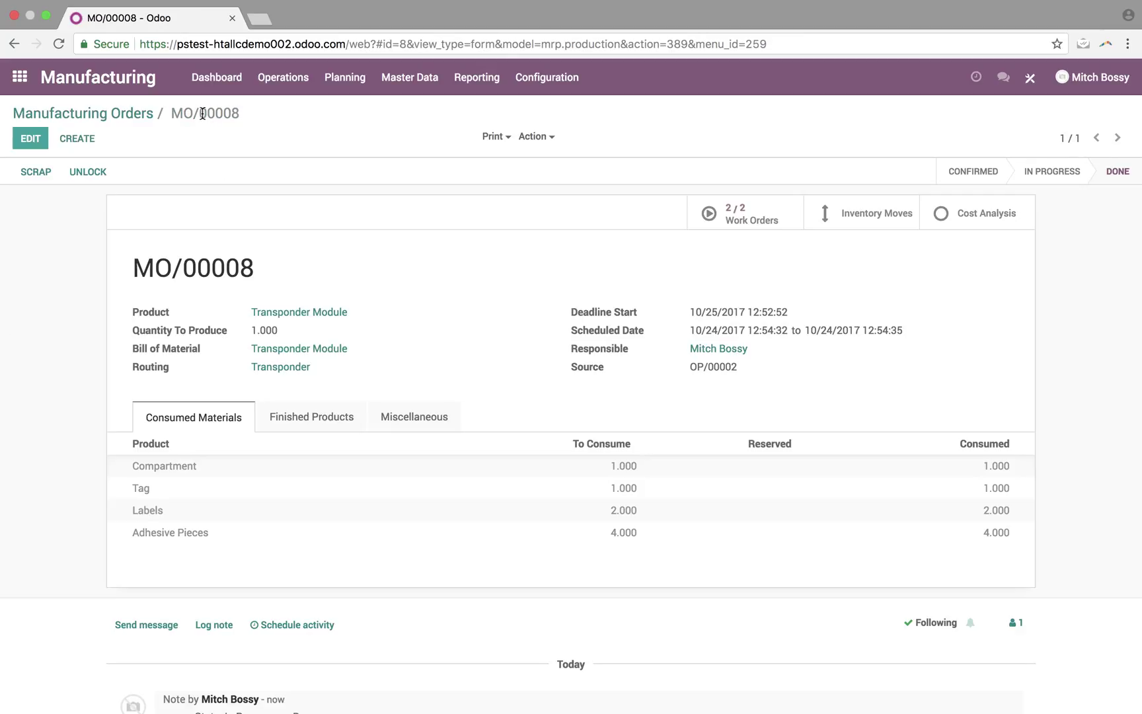
{"action": "left_click", "coordinate": [753, 218]}
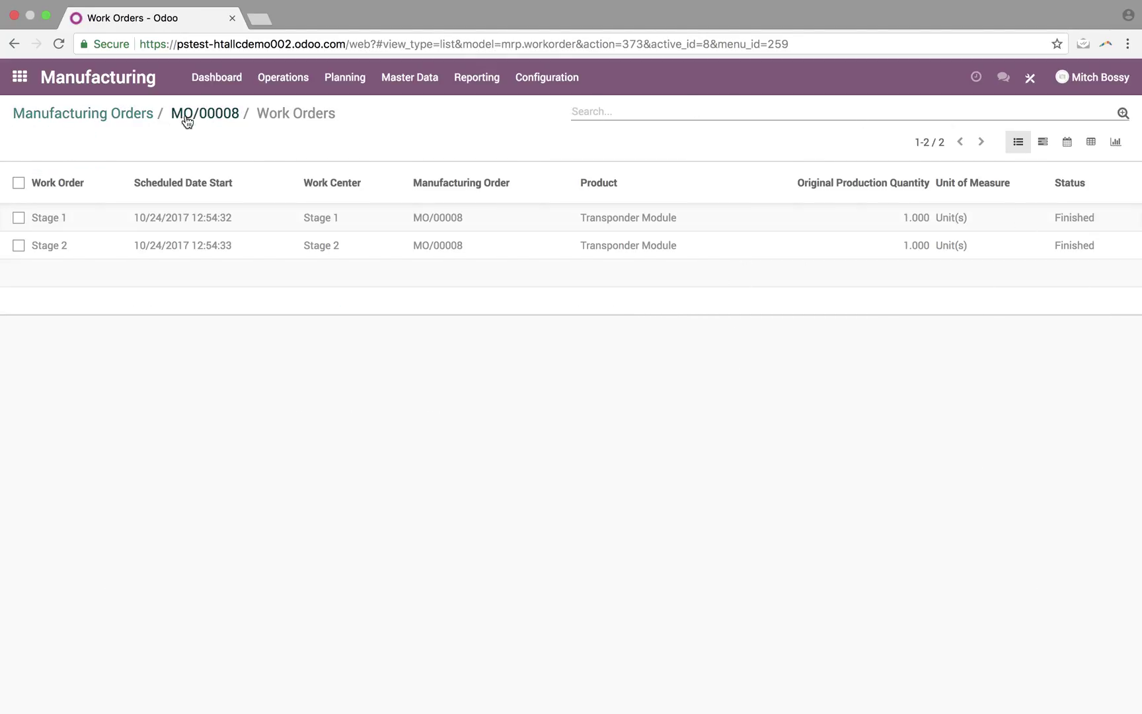
{"action": "left_click", "coordinate": [204, 116]}
{"action": "left_click", "coordinate": [982, 213]}
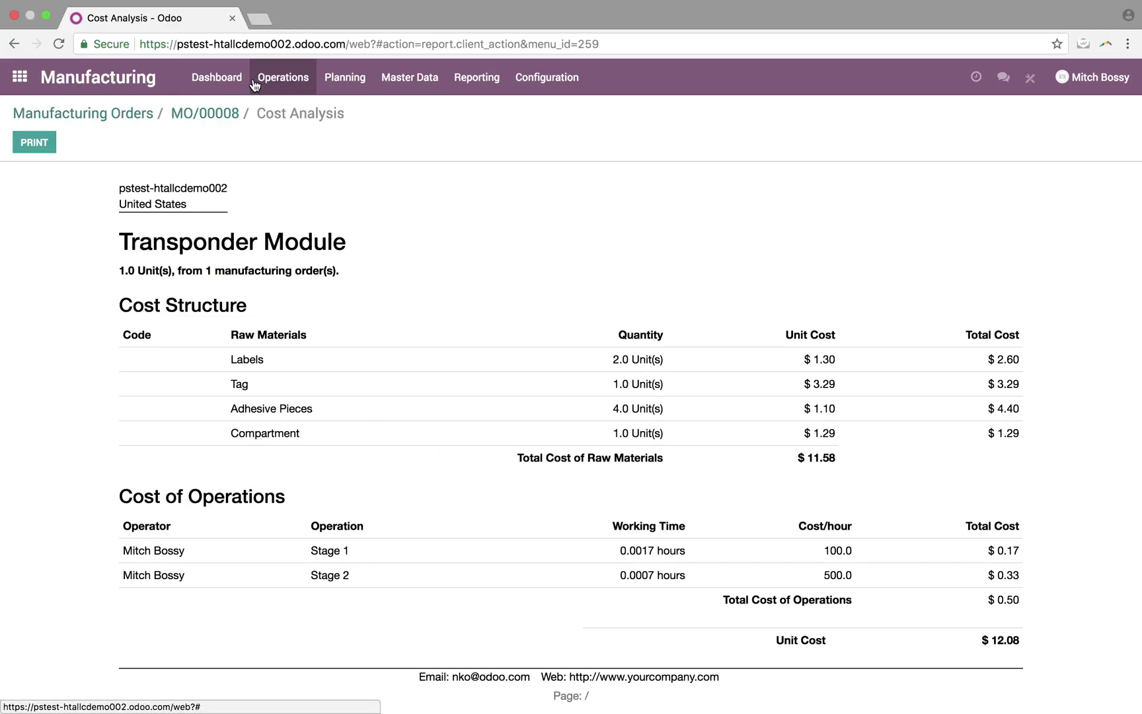
Step: Open Master Data > Products to confirm one Transponder Module on hand
{"action": "left_click", "coordinate": [410, 77]}
{"action": "left_click", "coordinate": [398, 103]}
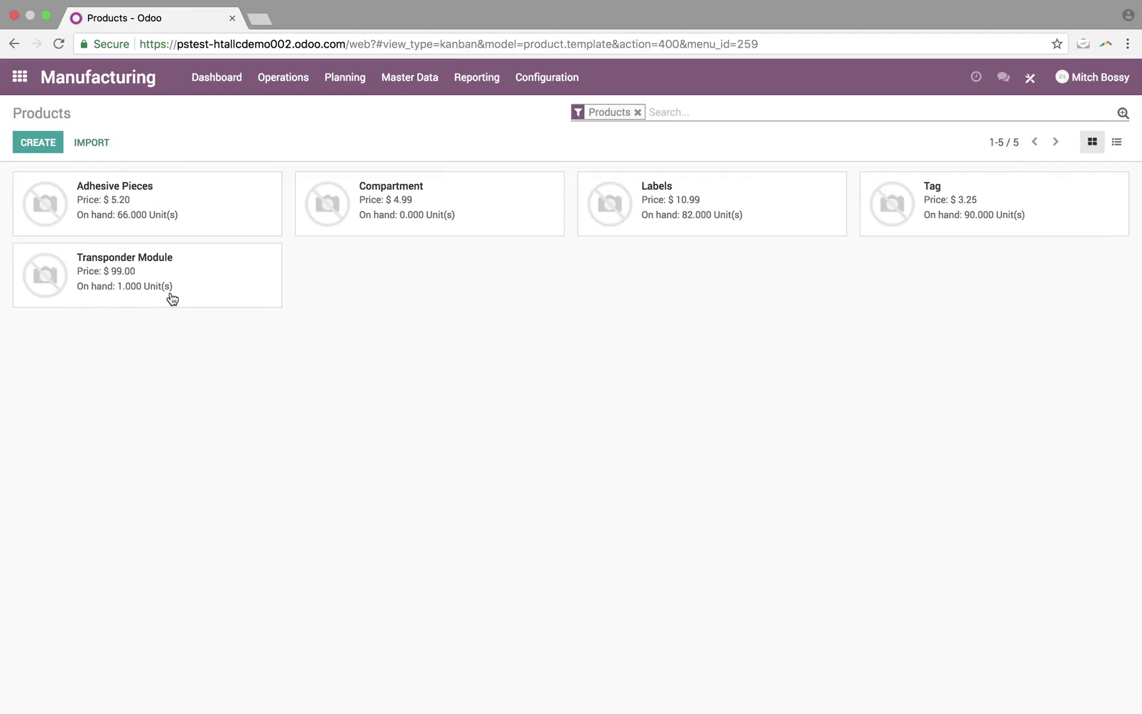
{"action": "key", "text": "ctrl+Up"}
{"action": "left_click", "coordinate": [624, 340]}
{"action": "scroll", "coordinate": [462, 396], "scroll_direction": "down", "scroll_amount": 1}
{"action": "left_click", "coordinate": [355, 505]}
{"action": "triple_click", "coordinate": [355, 505]}
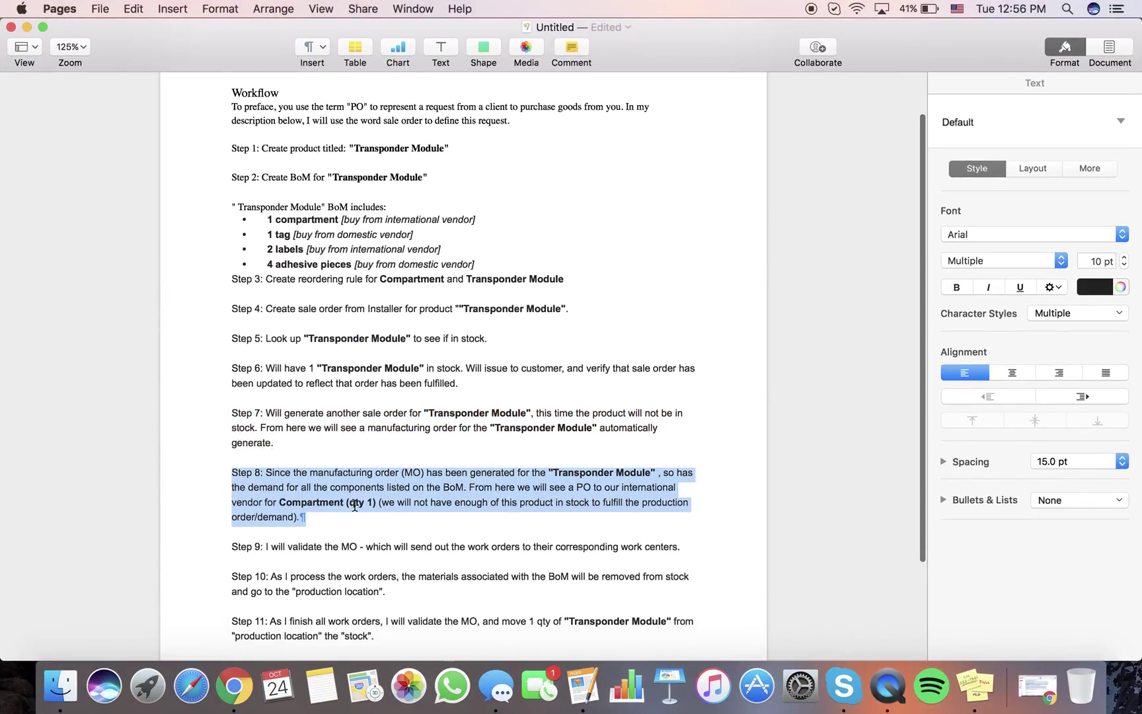
{"action": "scroll", "coordinate": [355, 506], "scroll_direction": "down", "scroll_amount": 1}
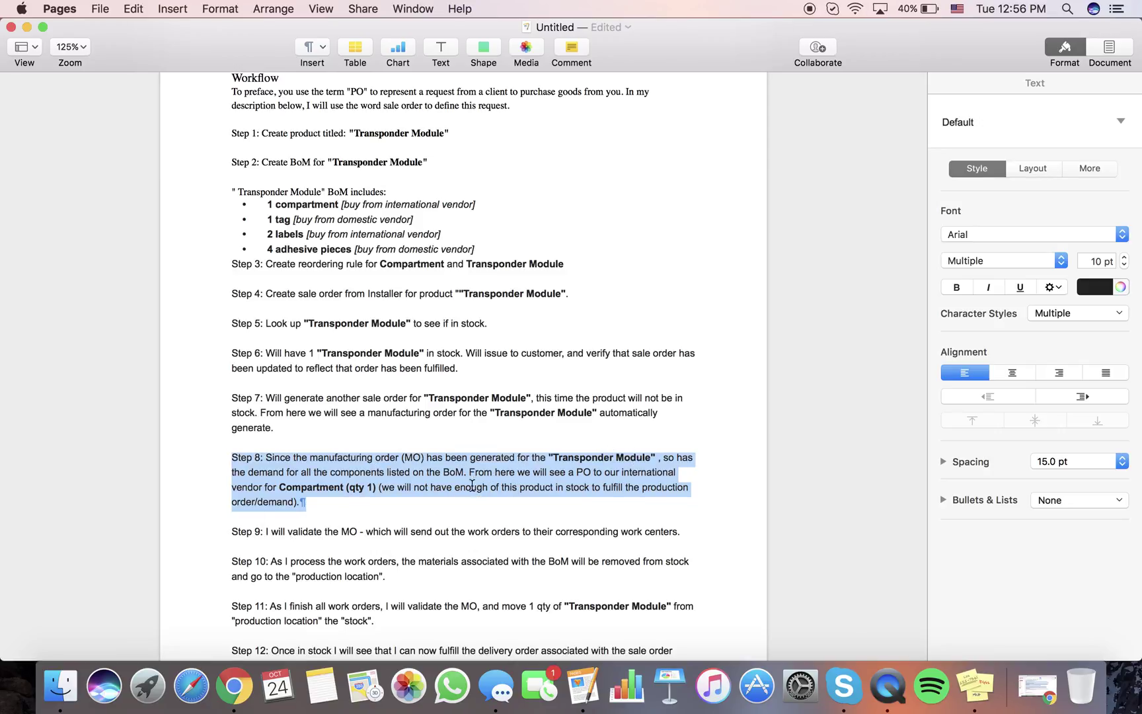
{"action": "left_click_drag", "start_coordinate": [470, 473], "coordinate": [685, 500]}
{"action": "scroll", "coordinate": [685, 500], "scroll_direction": "down", "scroll_amount": 2}
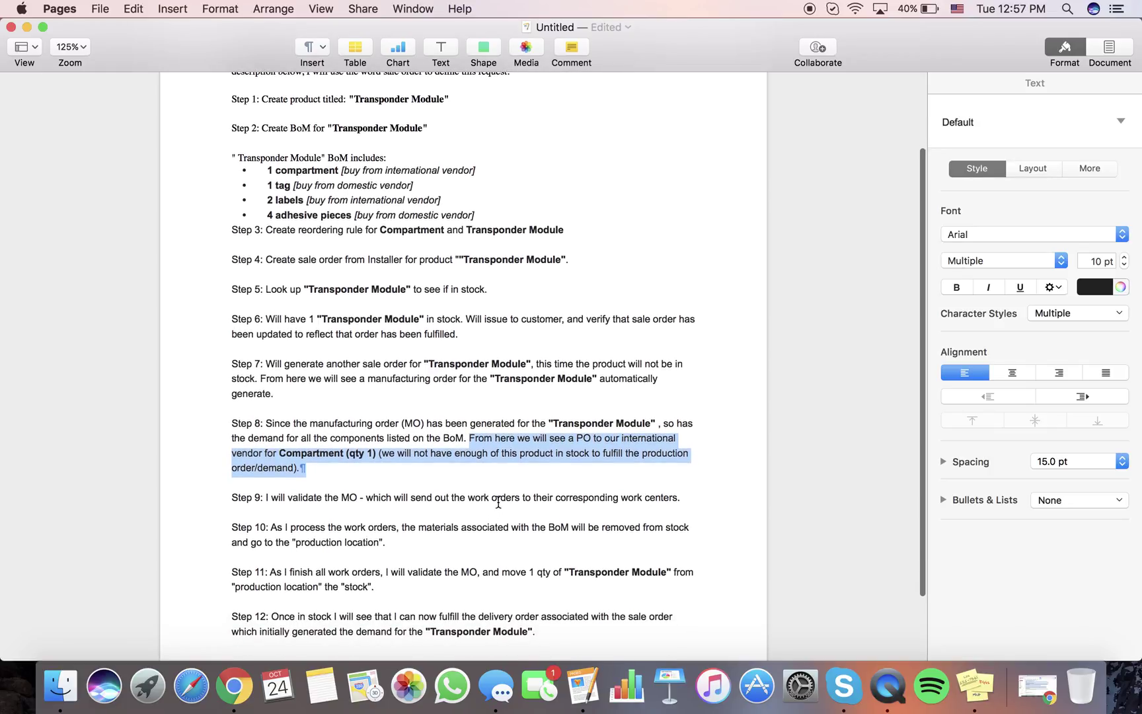
{"action": "triple_click", "coordinate": [506, 498]}
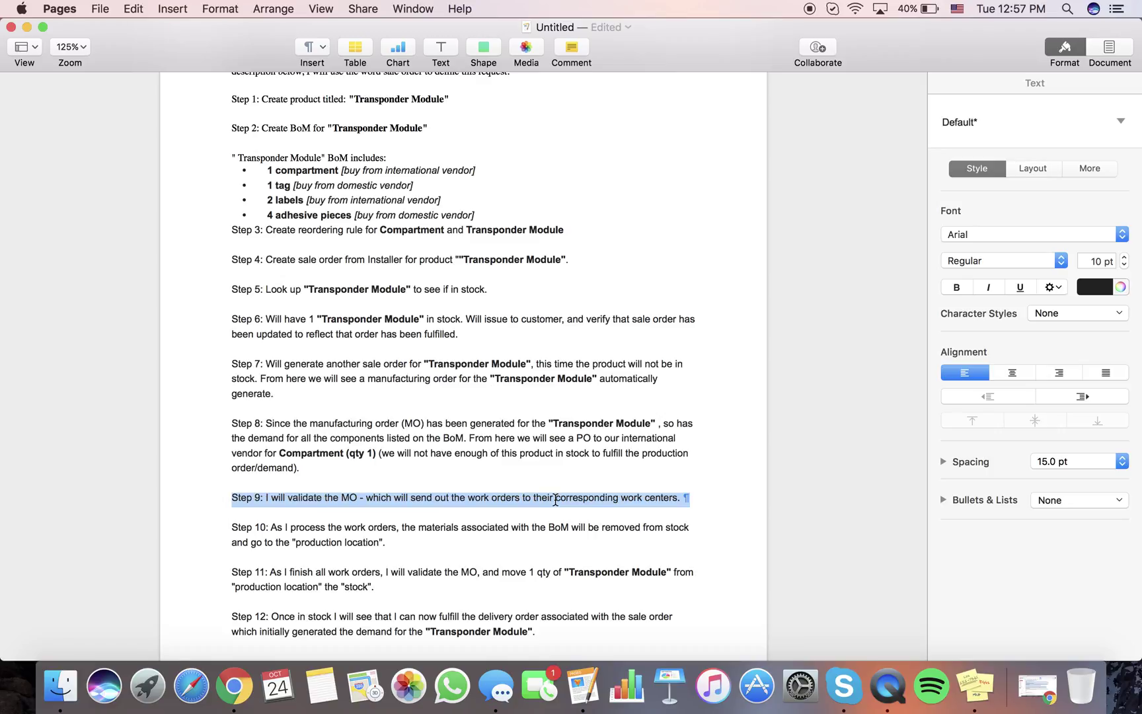
{"action": "scroll", "coordinate": [555, 499], "scroll_direction": "down", "scroll_amount": 2}
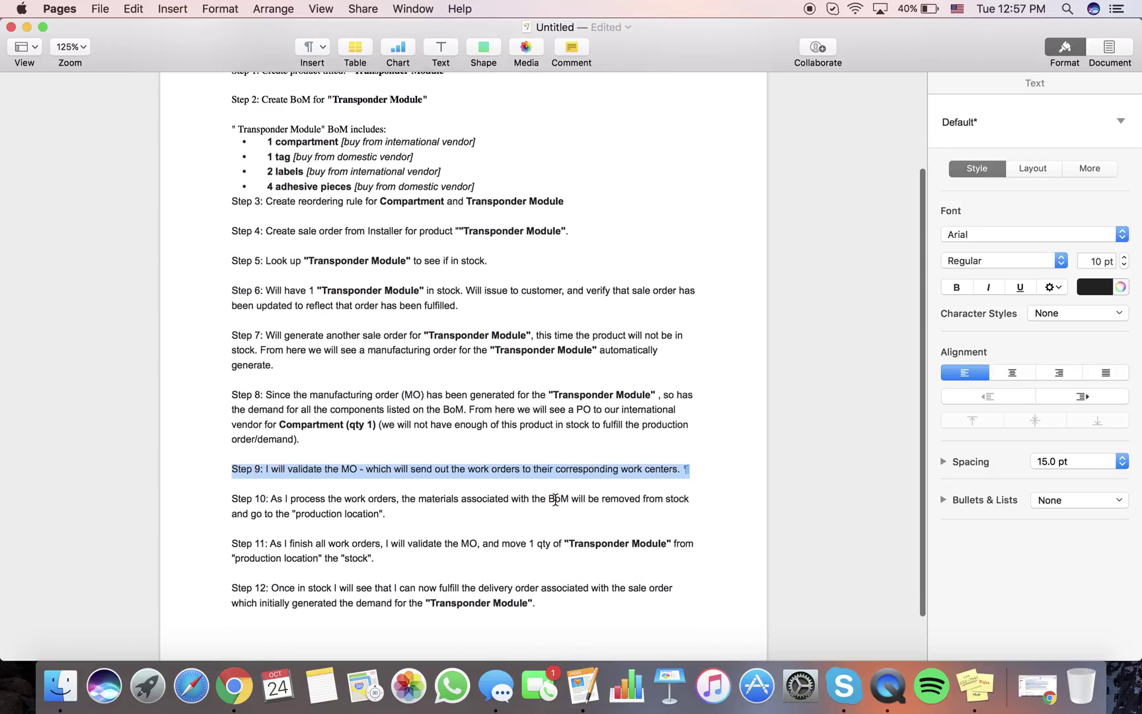
{"action": "triple_click", "coordinate": [317, 497]}
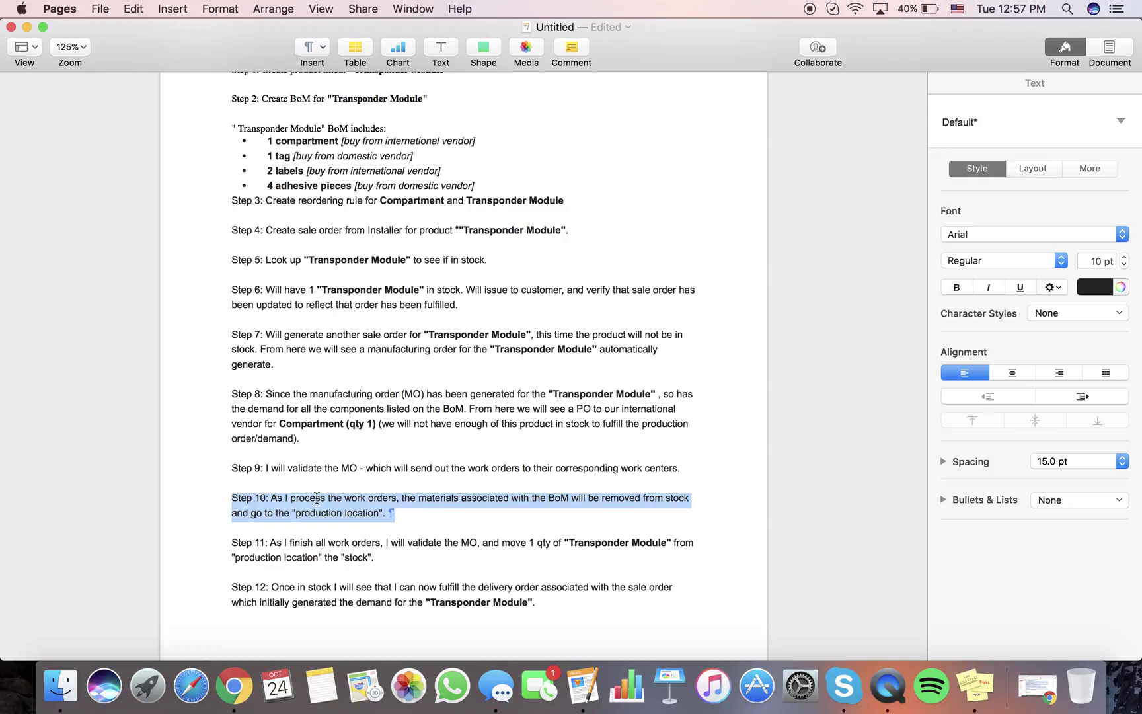
{"action": "scroll", "coordinate": [317, 498], "scroll_direction": "down", "scroll_amount": 1}
{"action": "left_click", "coordinate": [318, 506]}
{"action": "triple_click", "coordinate": [319, 519]}
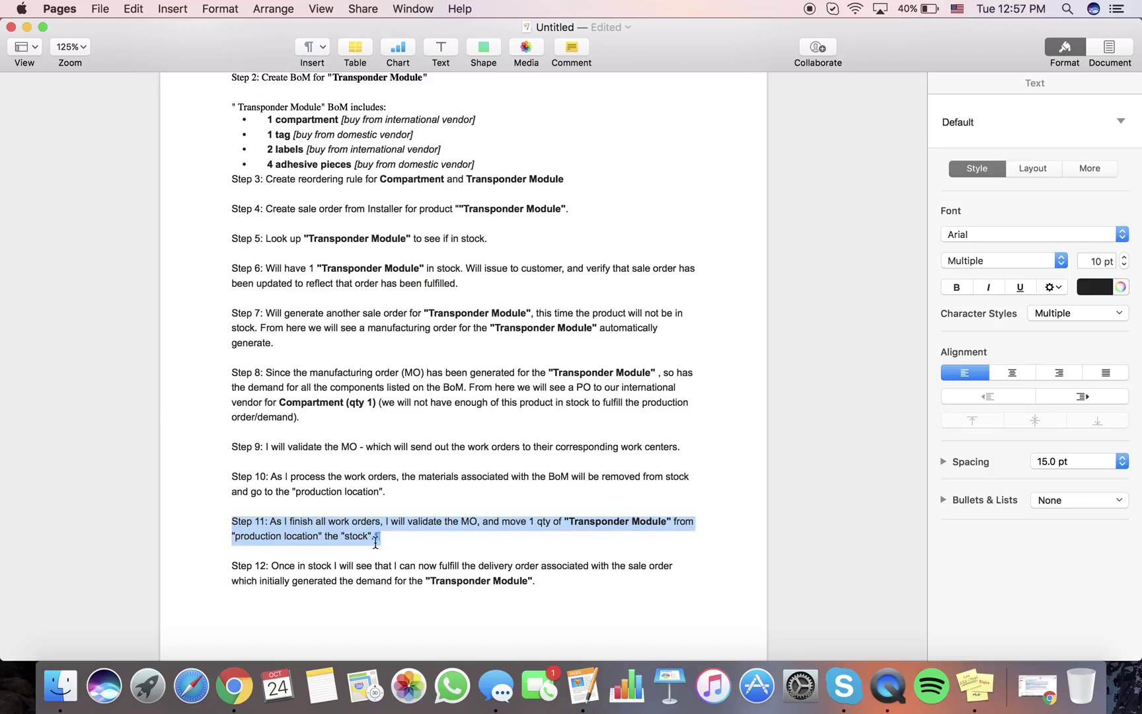
{"action": "triple_click", "coordinate": [380, 572]}
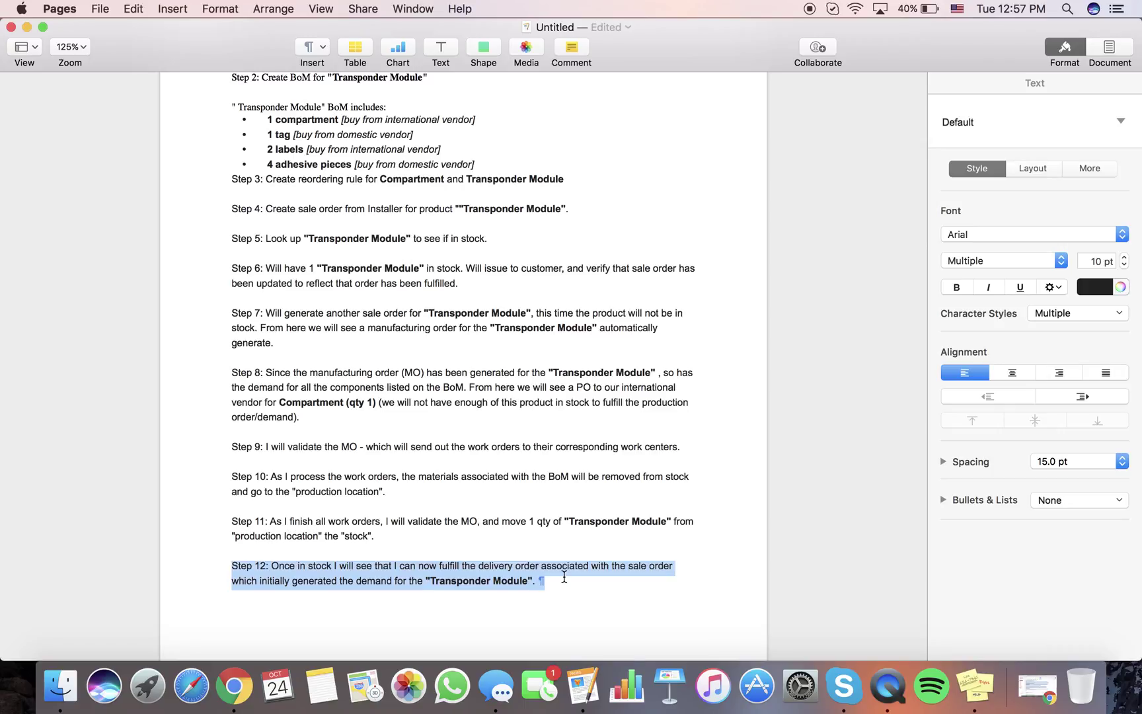
Step: In Odoo Inventory, open waiting delivery order WH/OUT/00010 for SO010
{"action": "key", "text": "ctrl+Up"}
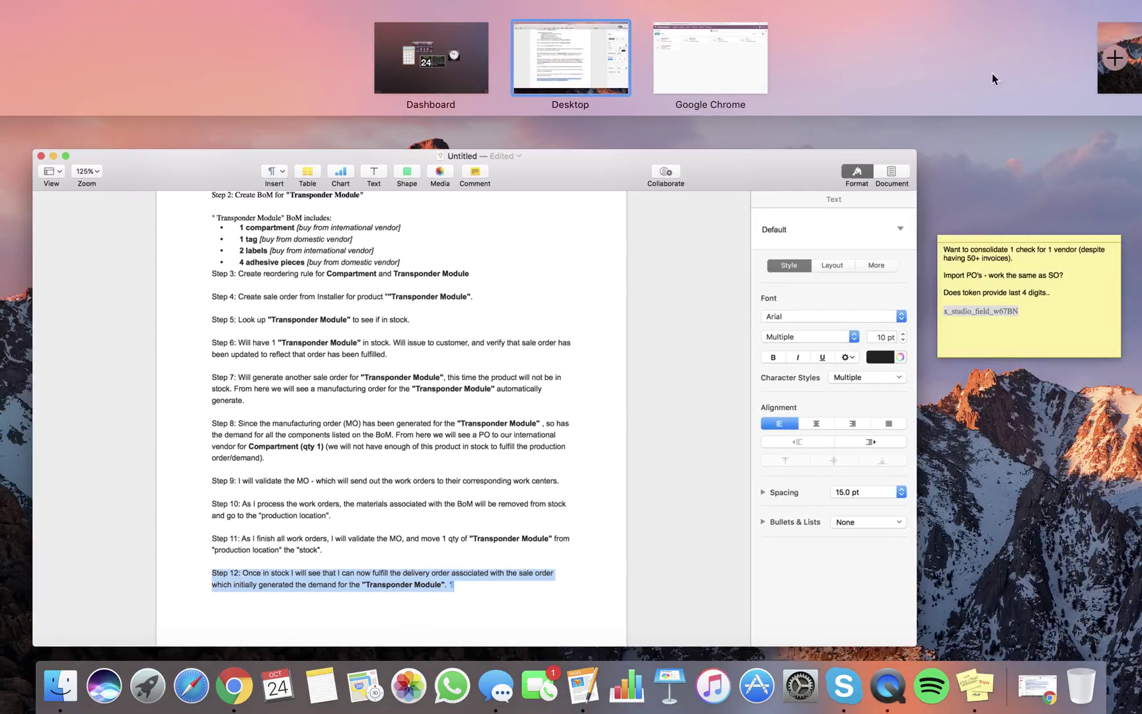
{"action": "key", "text": "ctrl+Right"}
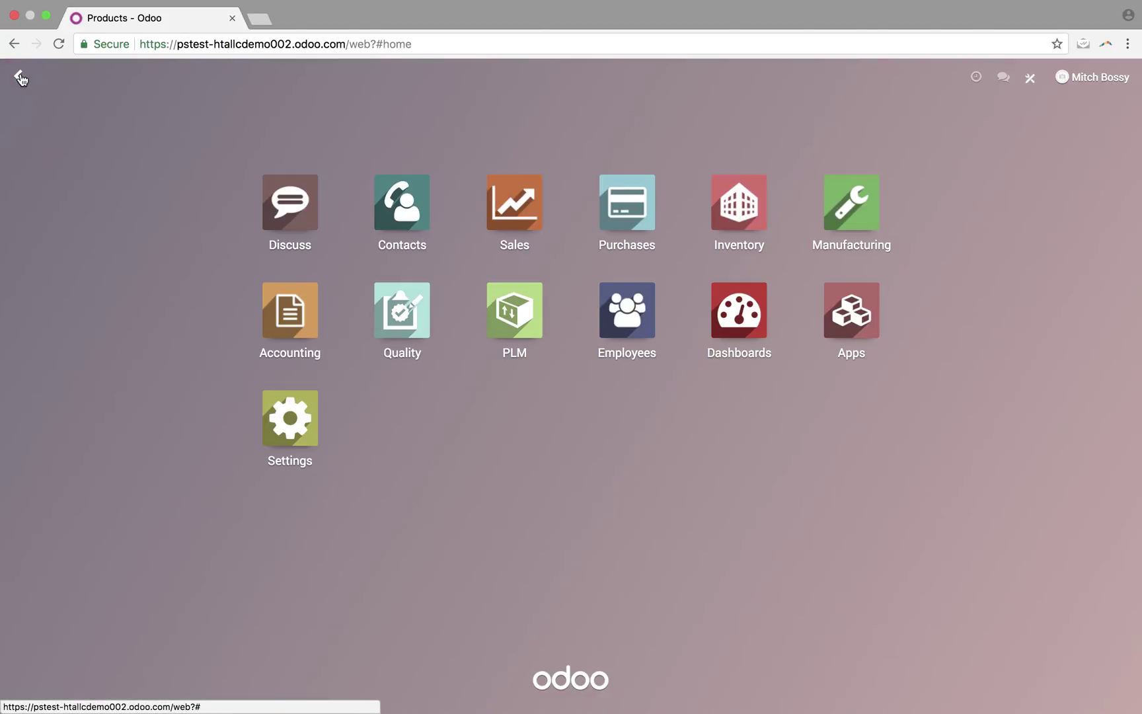
{"action": "left_click", "coordinate": [20, 77]}
{"action": "left_click", "coordinate": [741, 200]}
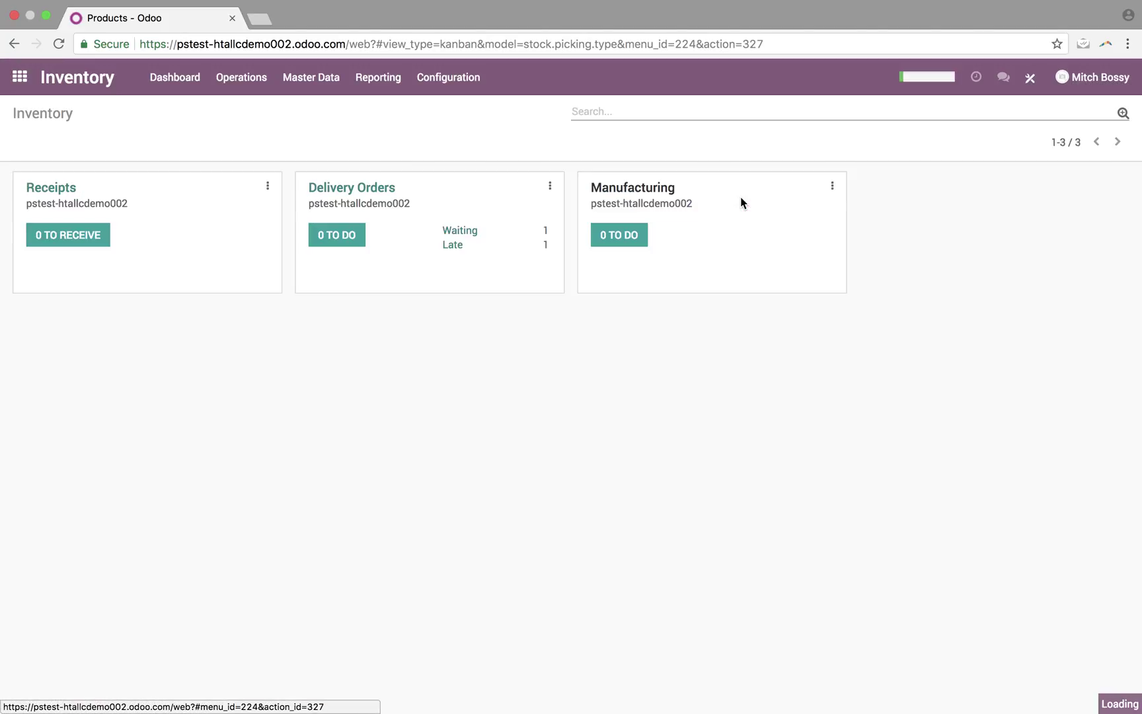
{"action": "left_click", "coordinate": [460, 230]}
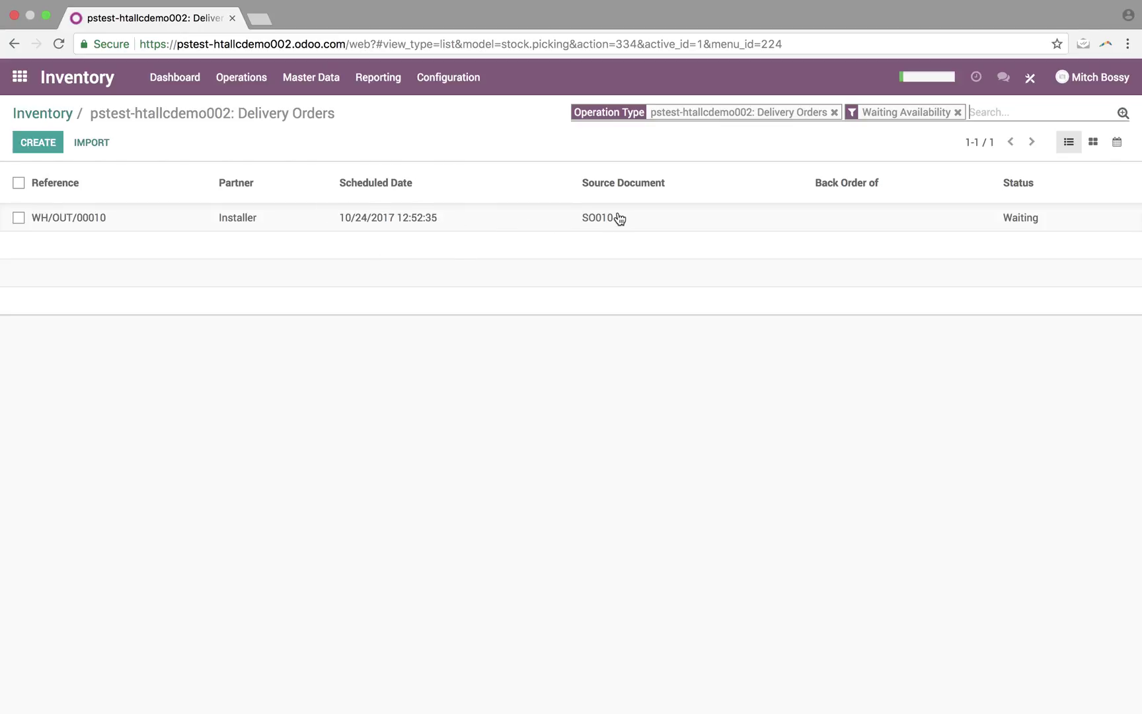
{"action": "left_click", "coordinate": [620, 216]}
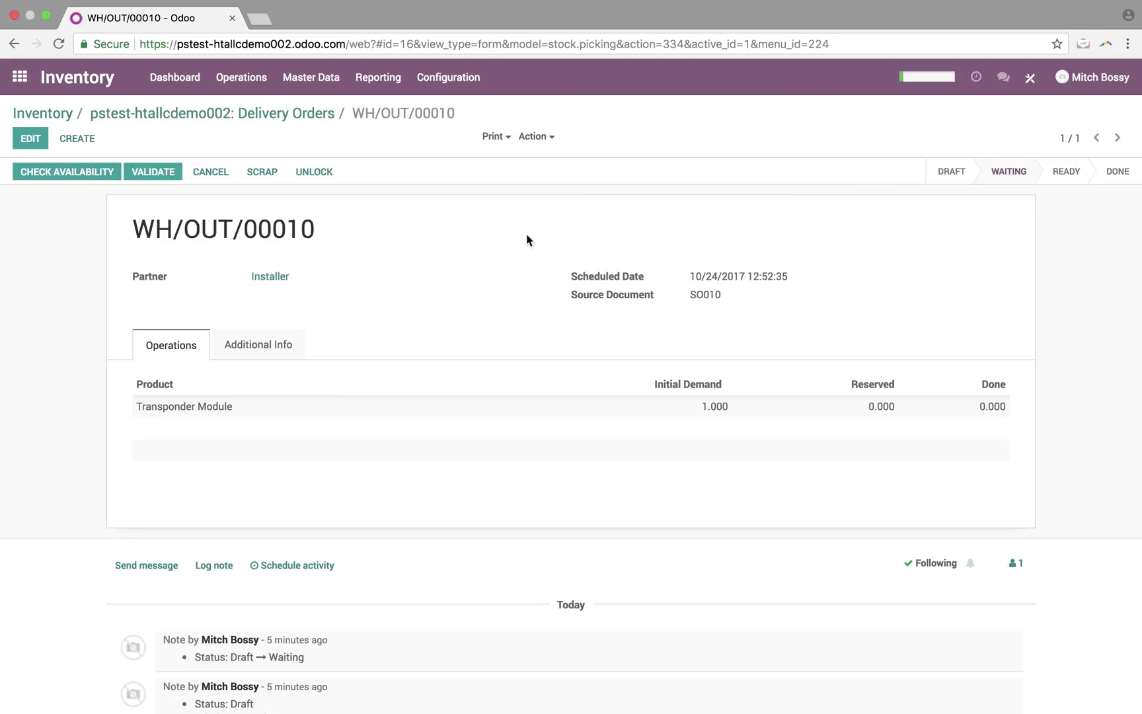
Step: Reserve and validate WH/OUT/00010 so 1.000 Transponder Module ships as Done
{"action": "left_click", "coordinate": [69, 172]}
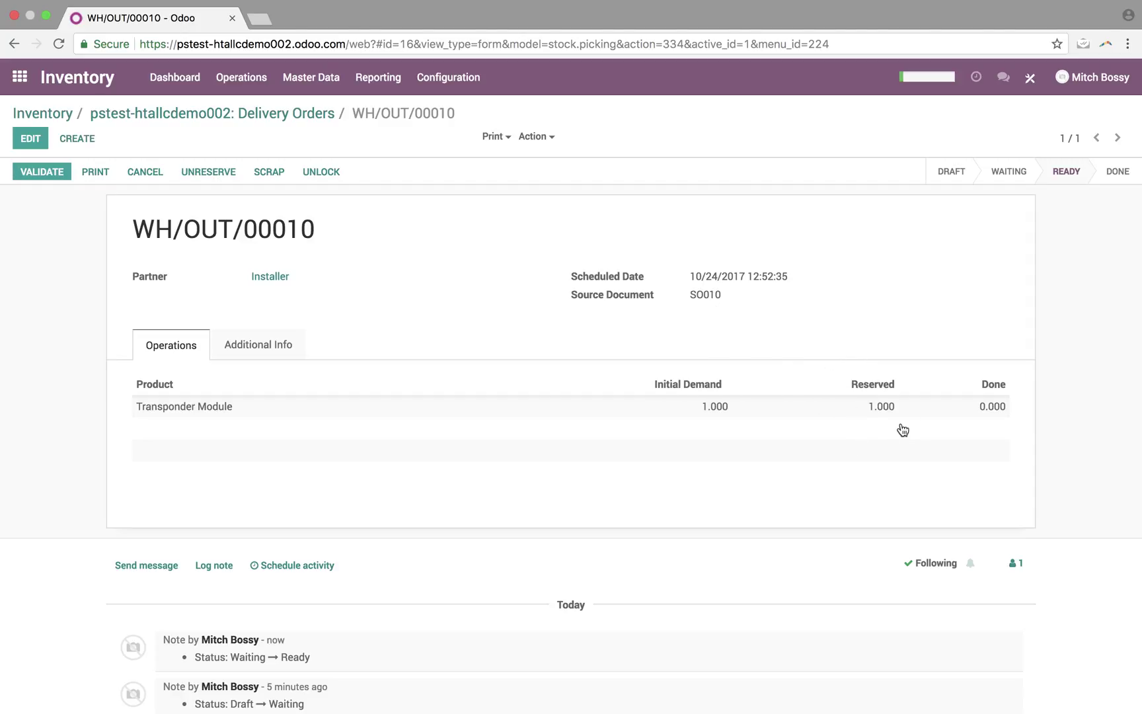
{"action": "left_click", "coordinate": [48, 173]}
{"action": "left_click", "coordinate": [213, 227]}
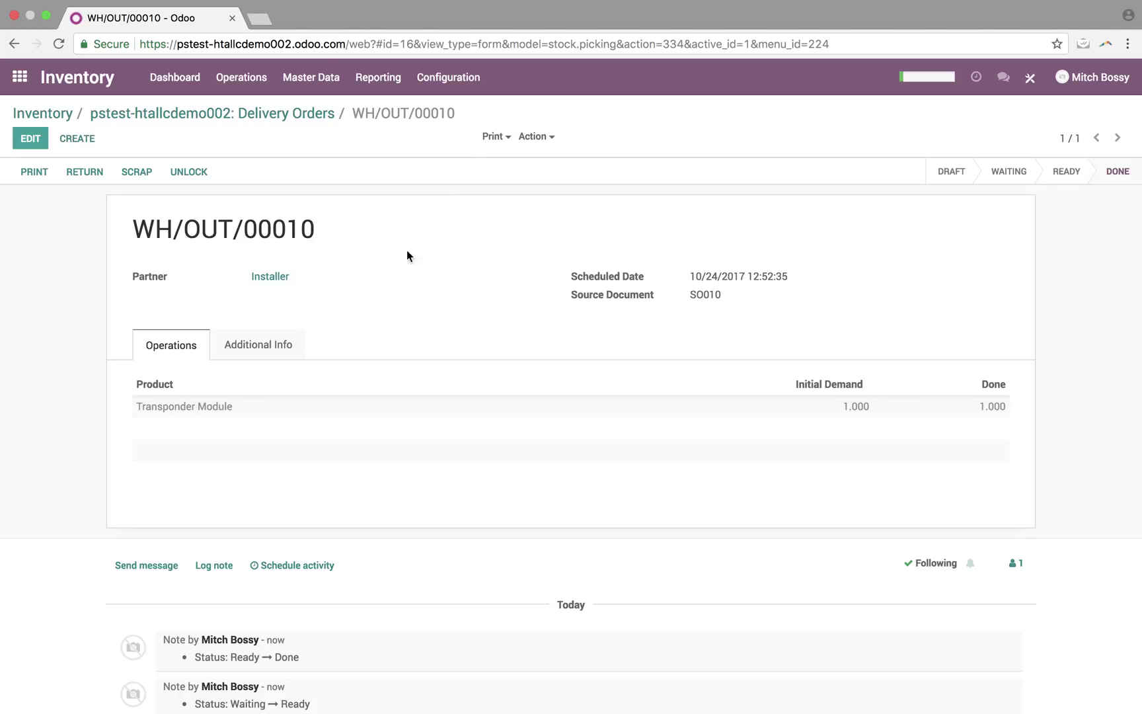
{"action": "left_click", "coordinate": [501, 140]}
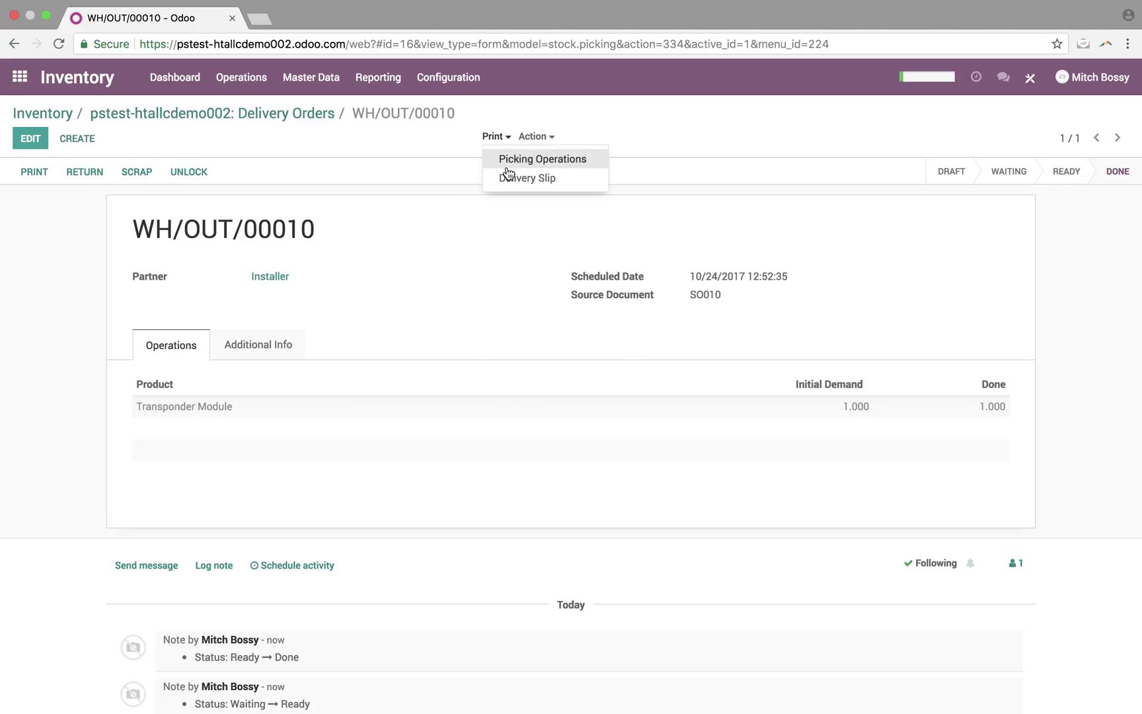
{"action": "left_click", "coordinate": [437, 249]}
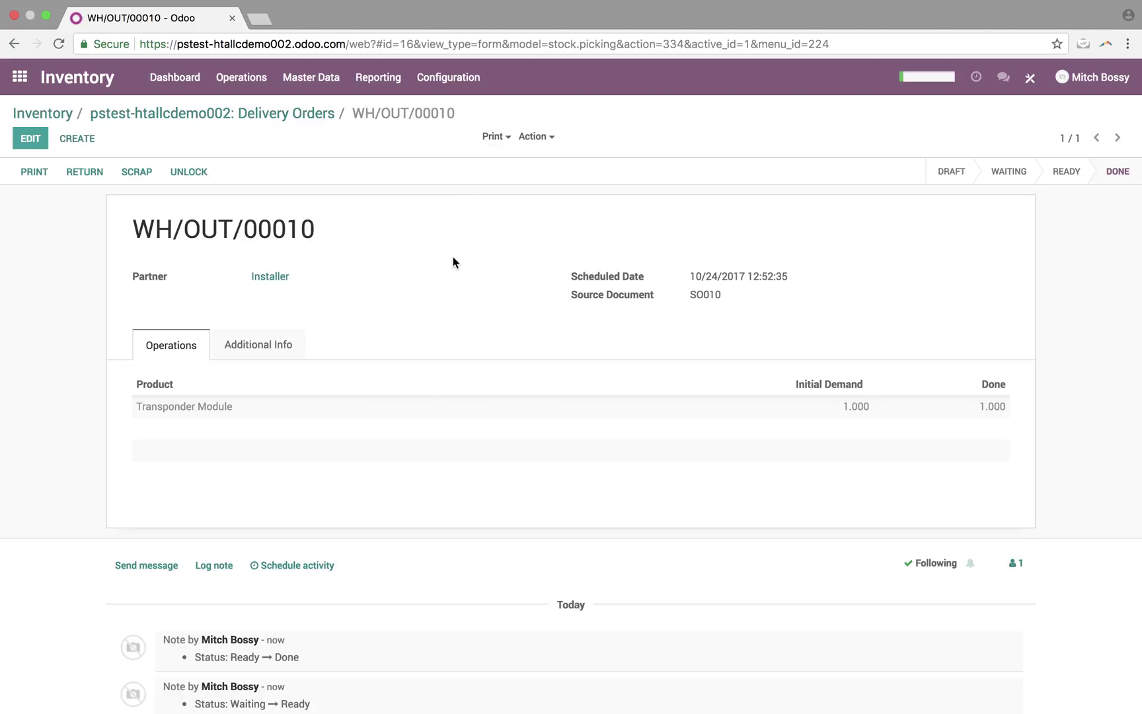
Step: Open sales order SO010 in the Sales app
{"action": "left_click", "coordinate": [20, 76]}
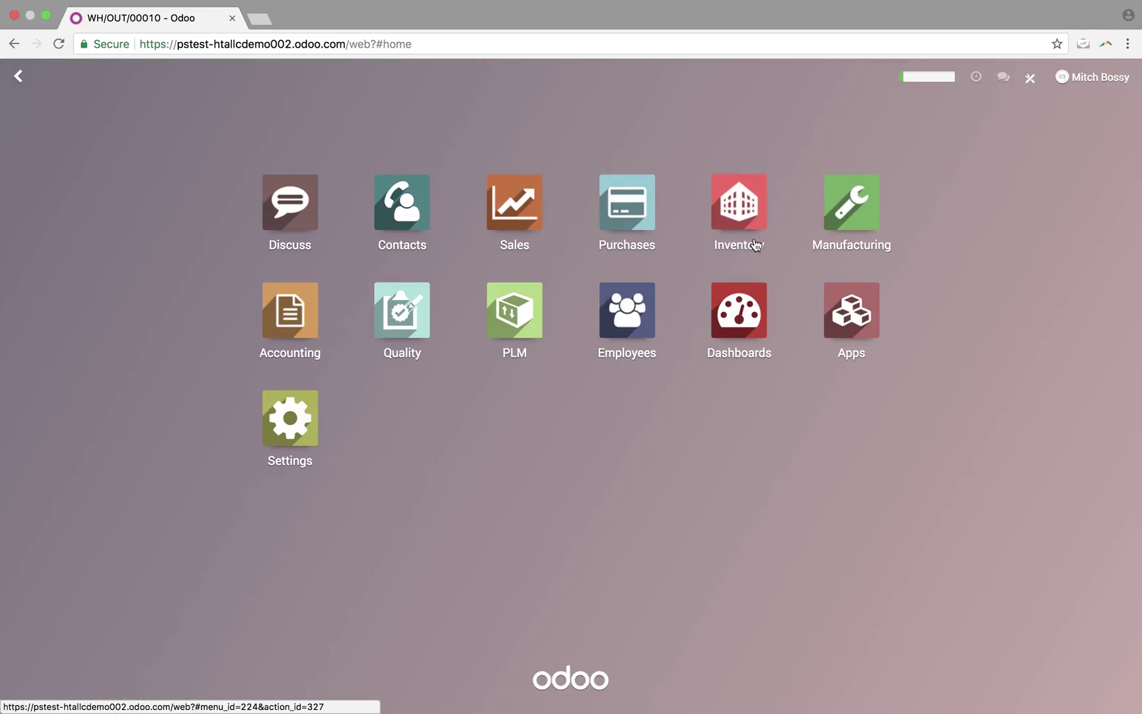
{"action": "left_click", "coordinate": [534, 204]}
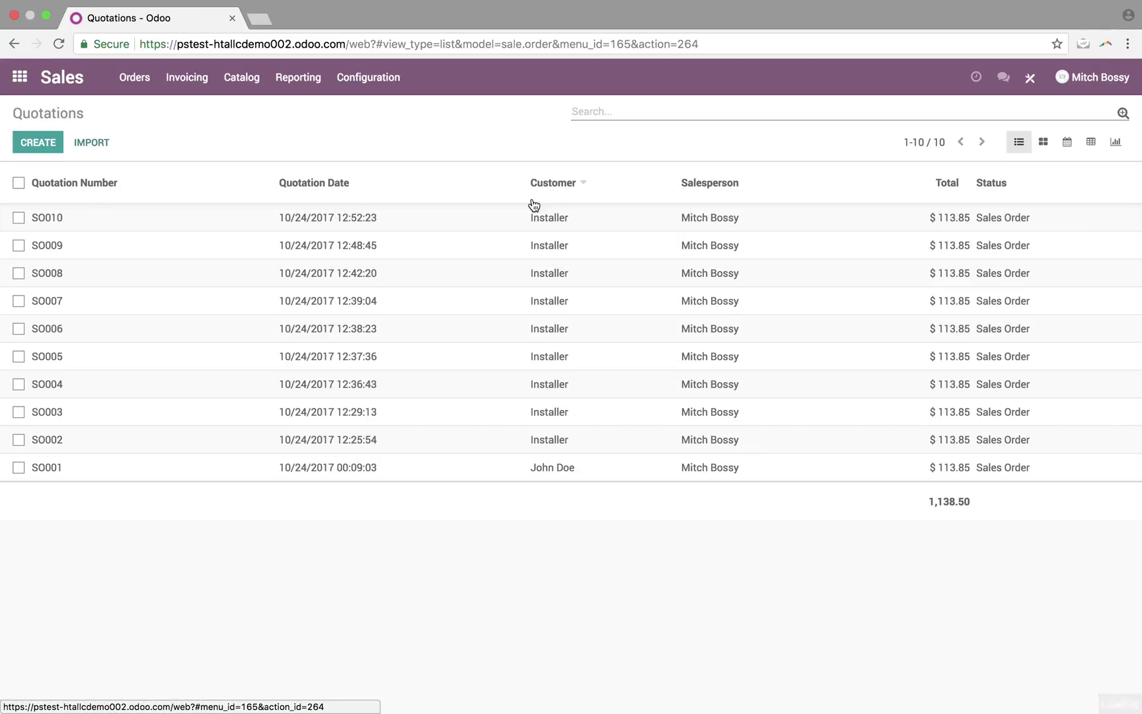
{"action": "left_click", "coordinate": [376, 213]}
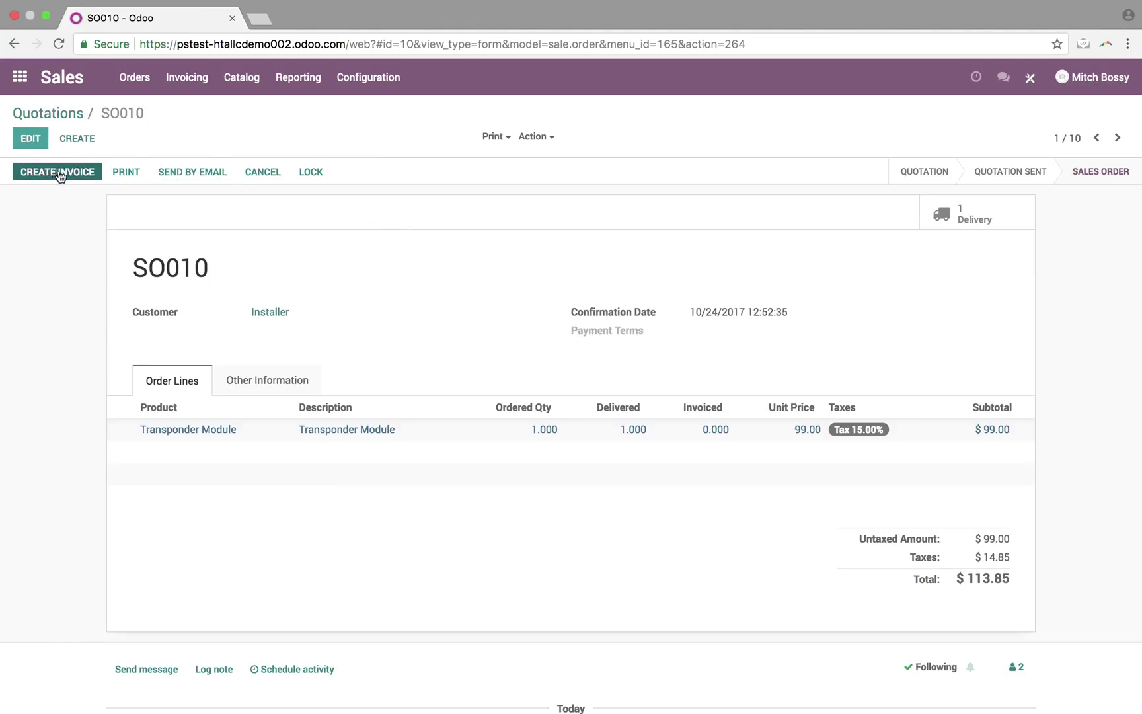
Step: List Orders to Invoice and select all ten orders, totalling 1,138.50
{"action": "left_click", "coordinate": [188, 80]}
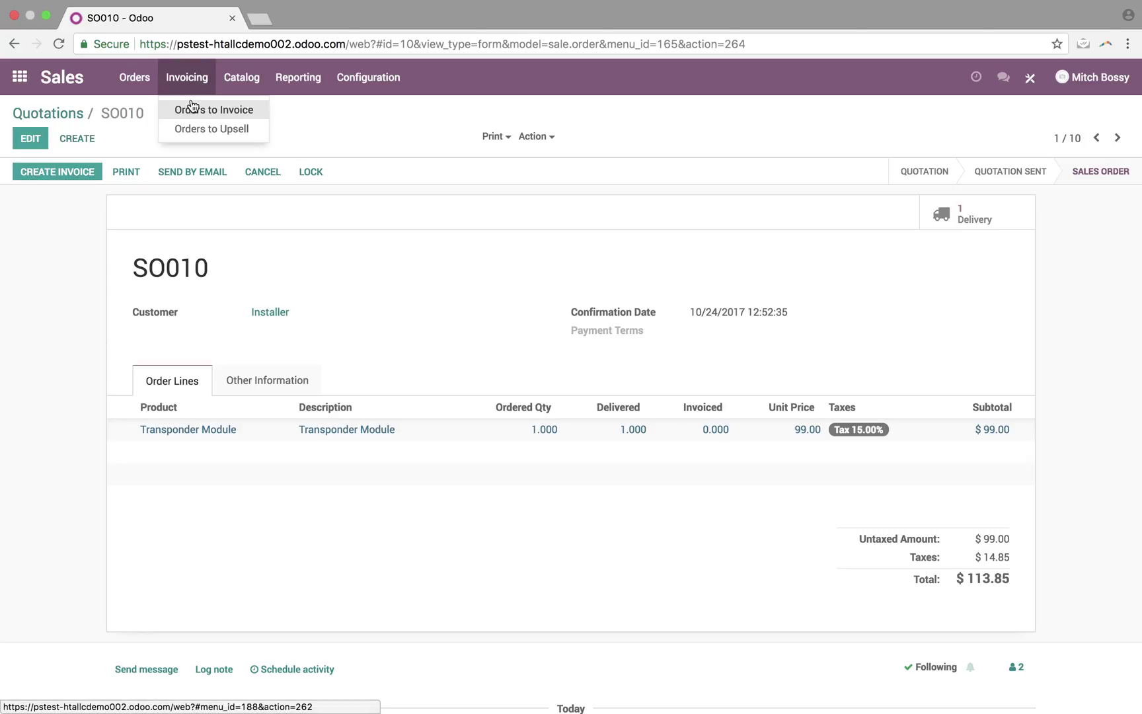
{"action": "left_click", "coordinate": [192, 106]}
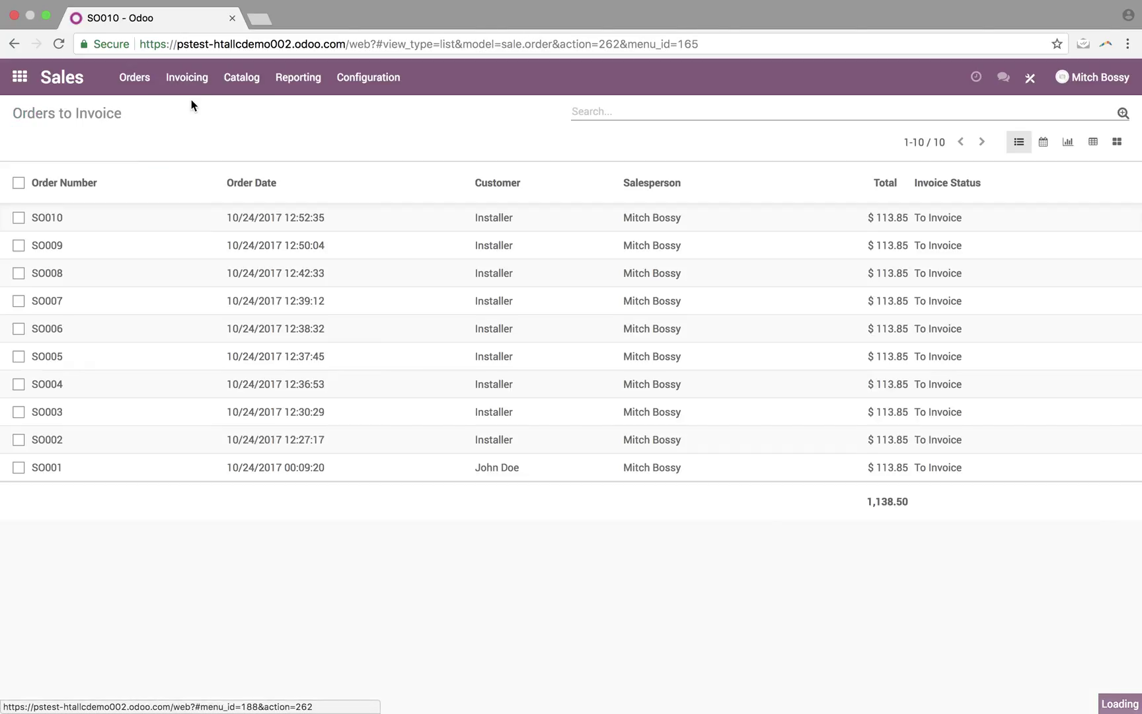
{"action": "left_click", "coordinate": [18, 183]}
{"action": "left_click", "coordinate": [522, 140]}
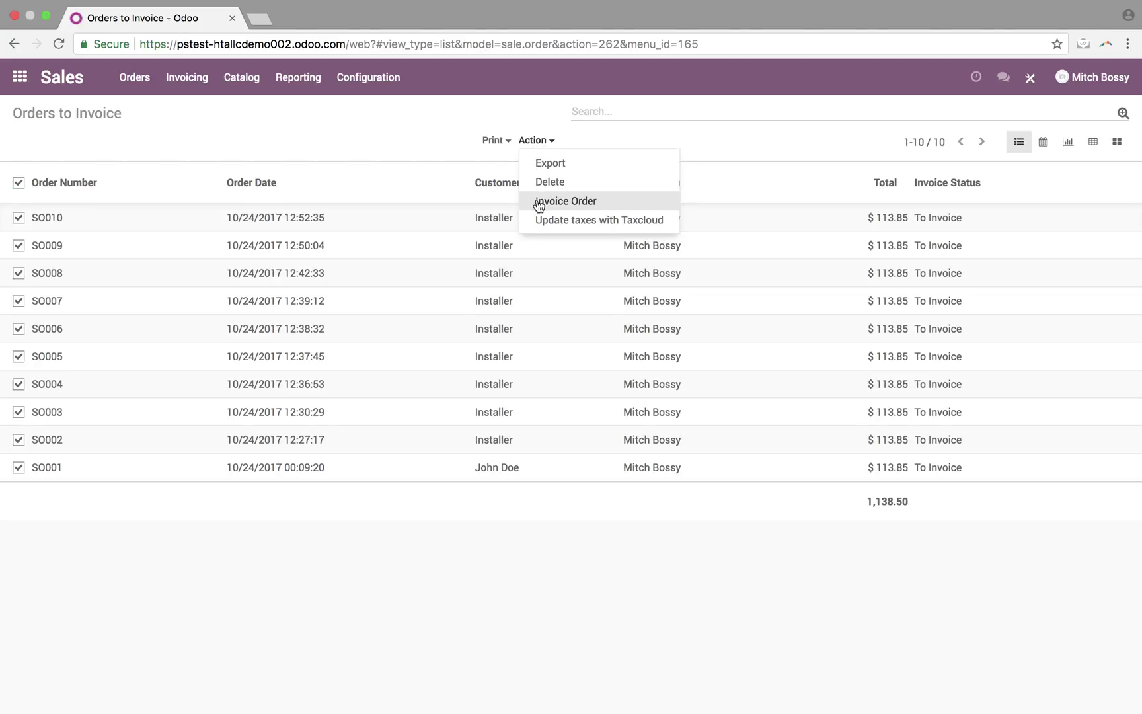
{"action": "left_click", "coordinate": [541, 143]}
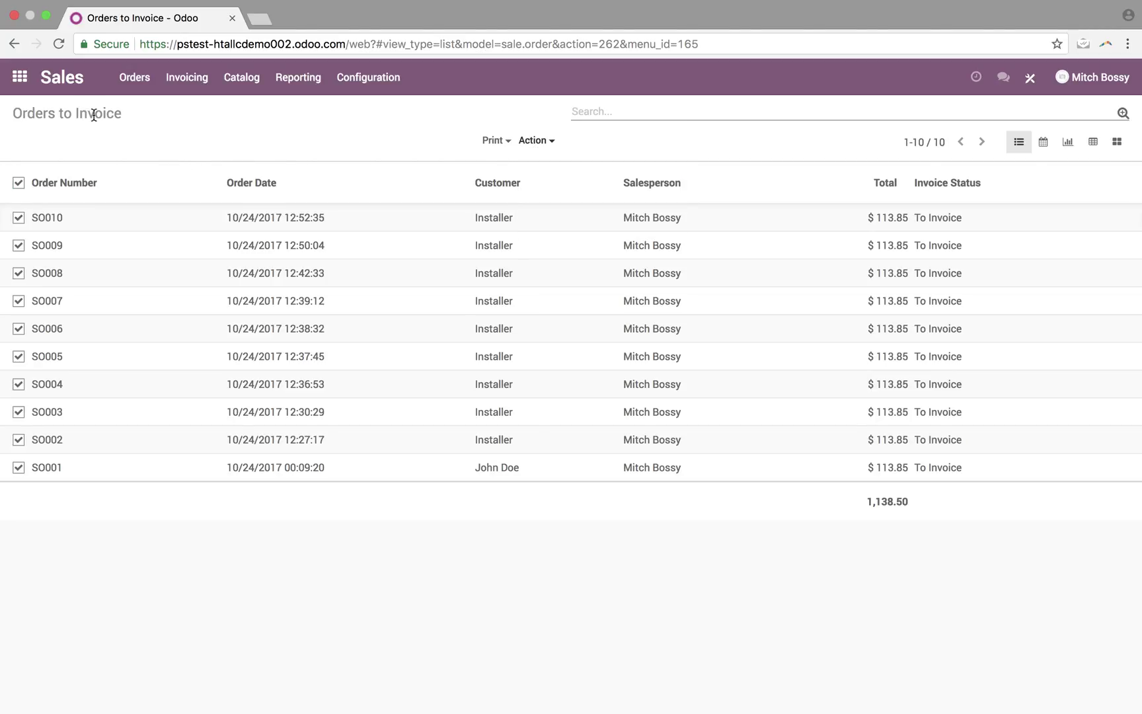
{"action": "left_click", "coordinate": [20, 78]}
Step: Go back to the Pages notes and scroll up to the Workflow heading
{"action": "key", "text": "ctrl+Left"}
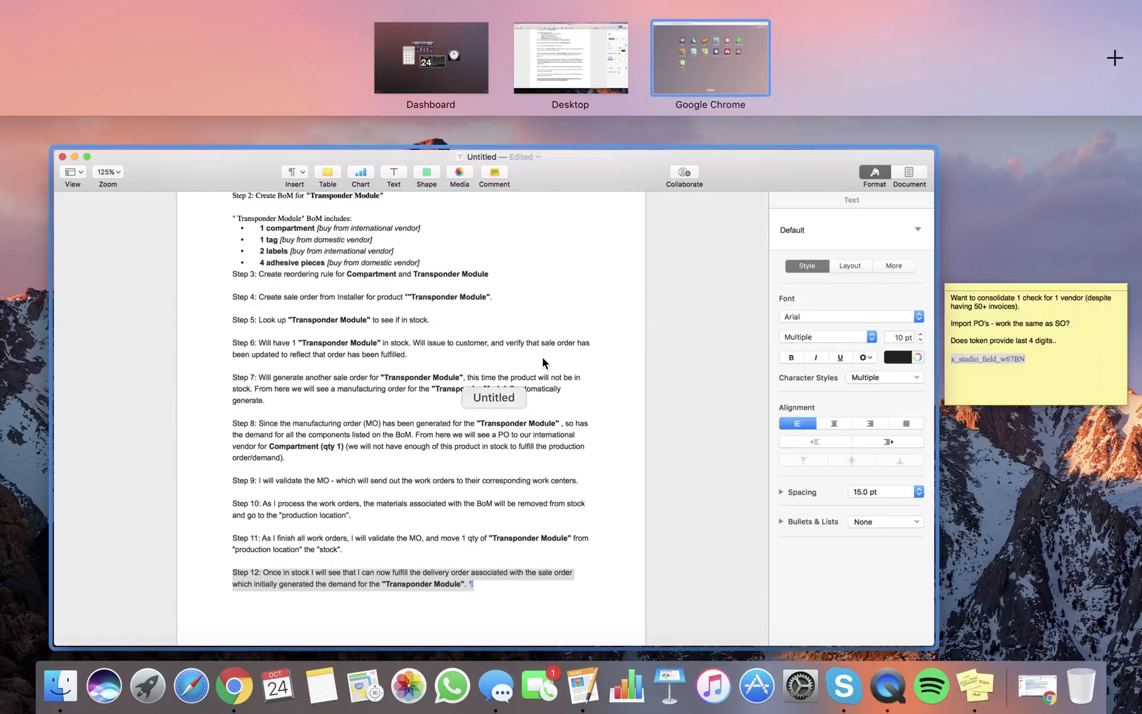
{"action": "scroll", "coordinate": [543, 356], "scroll_direction": "down", "scroll_amount": 1}
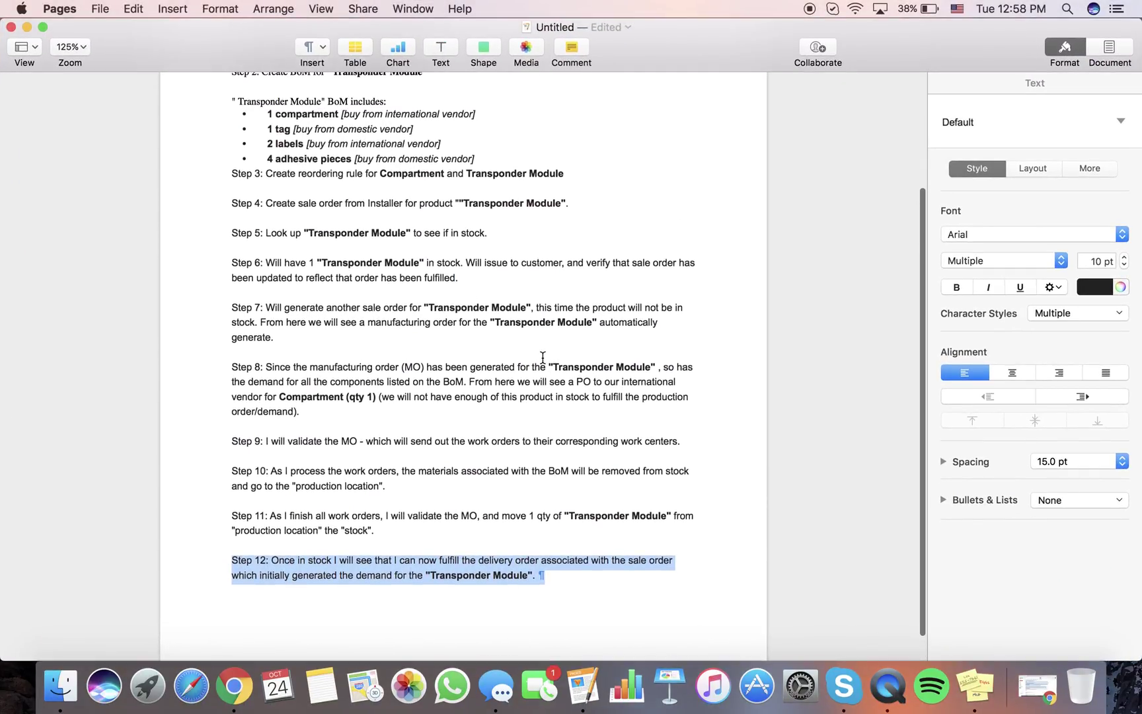
{"action": "scroll", "coordinate": [463, 234], "scroll_direction": "up", "scroll_amount": 2}
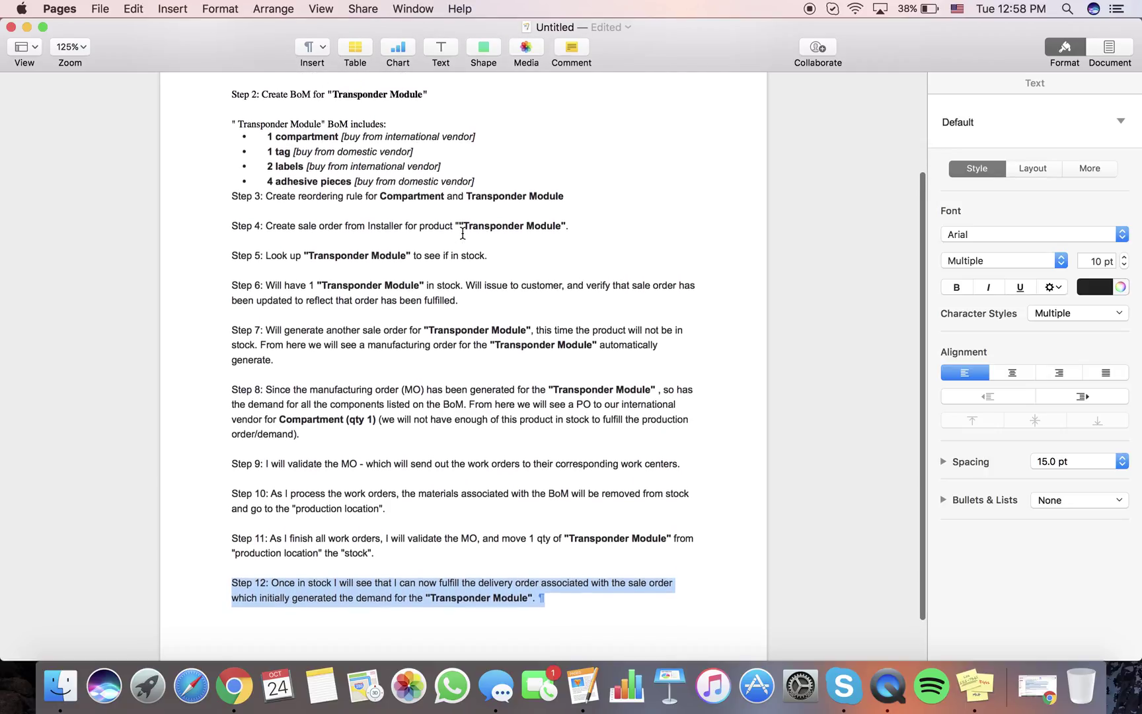
{"action": "scroll", "coordinate": [462, 234], "scroll_direction": "up", "scroll_amount": 5}
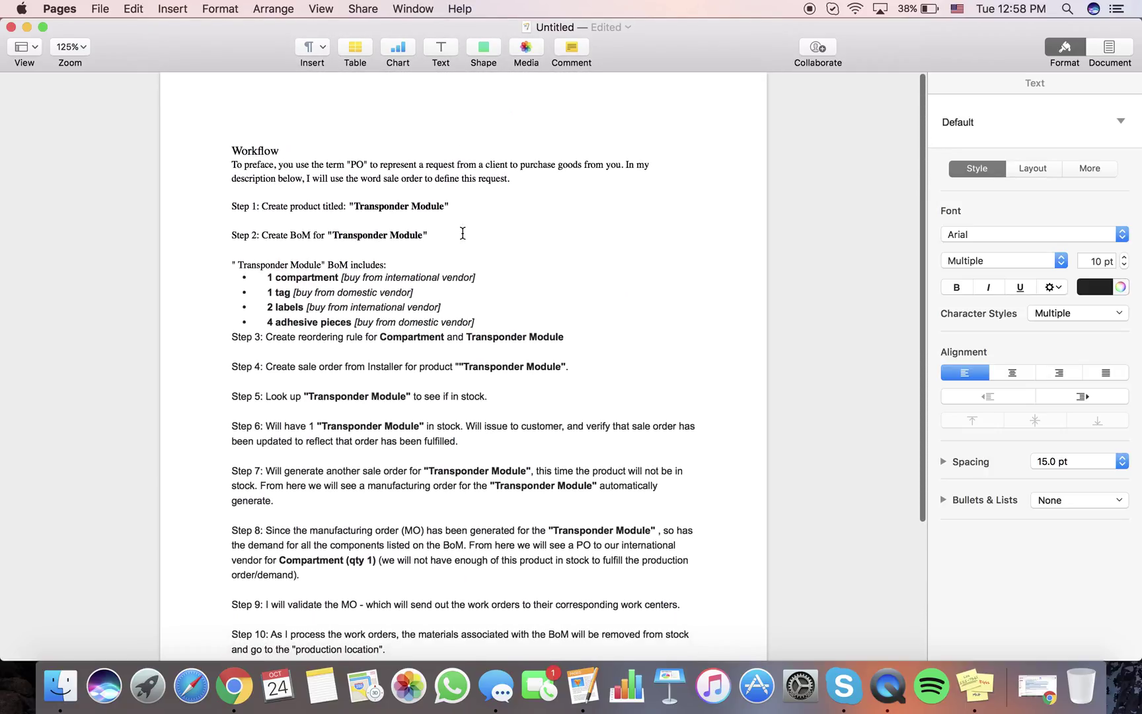